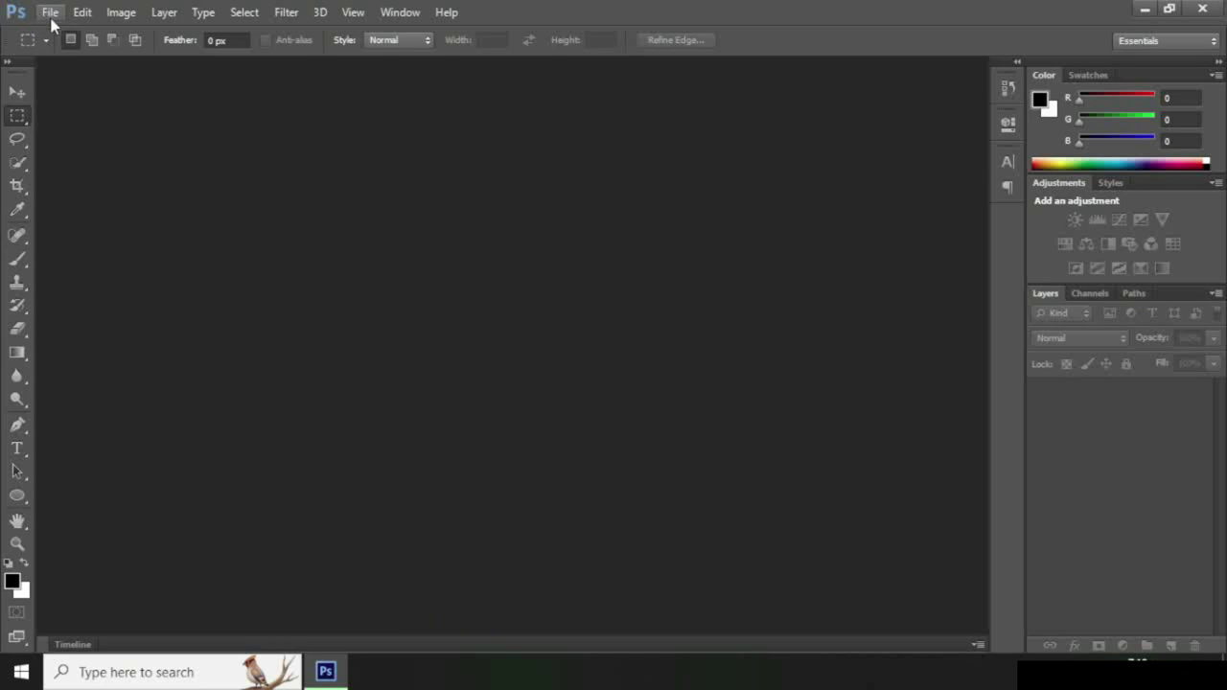
Create a new blank document 5760 px wide by 4608 px high.
{"action": "left_click", "coordinate": [50, 13]}
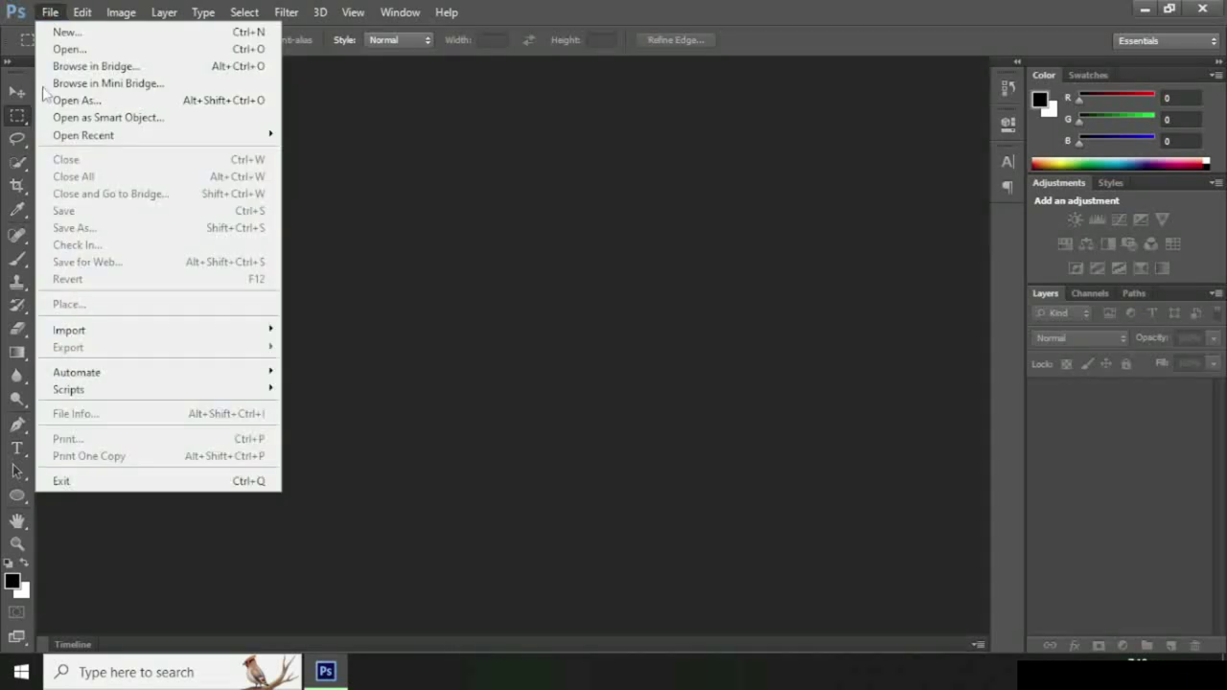
{"action": "left_click", "coordinate": [80, 38]}
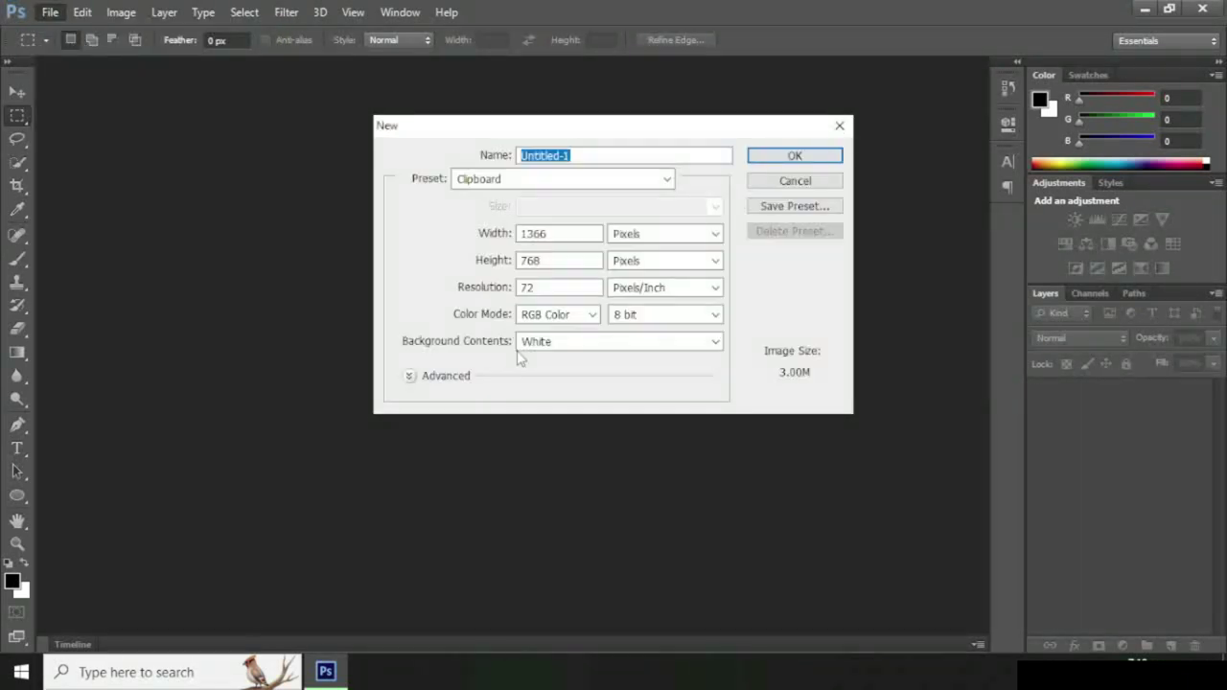
{"action": "double_click", "coordinate": [556, 233]}
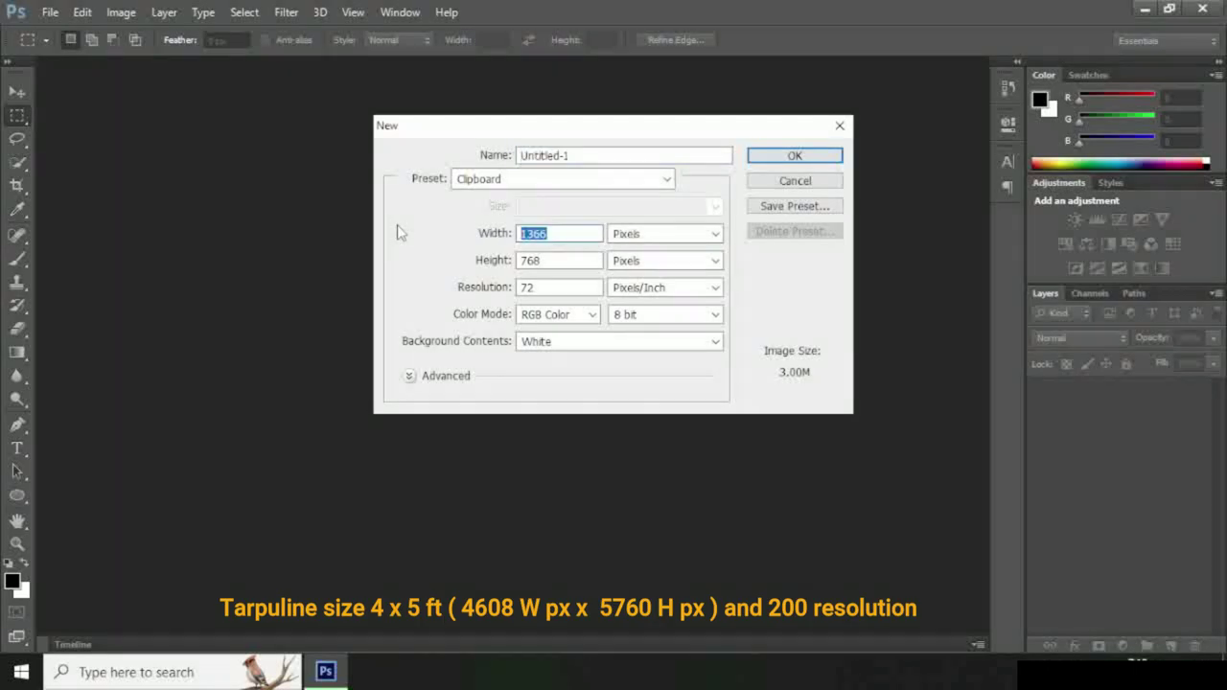
{"action": "type", "text": "5760"}
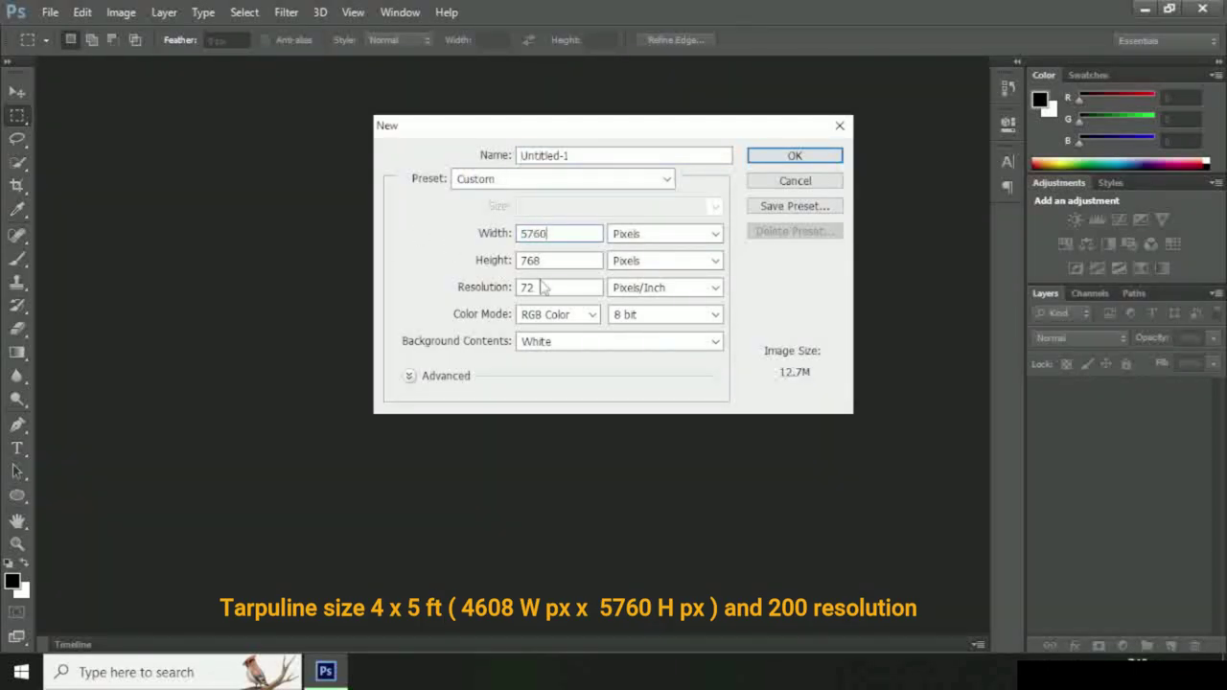
{"action": "left_click", "coordinate": [559, 265]}
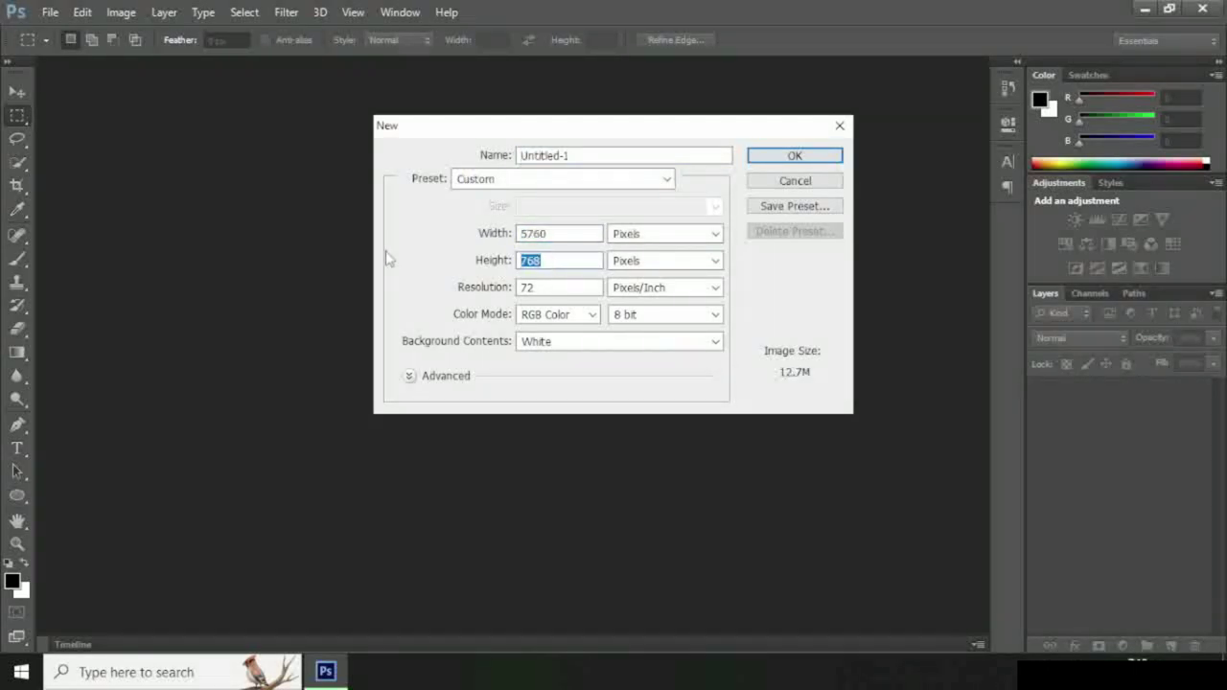
{"action": "type", "text": "4608"}
{"action": "left_click", "coordinate": [794, 155]}
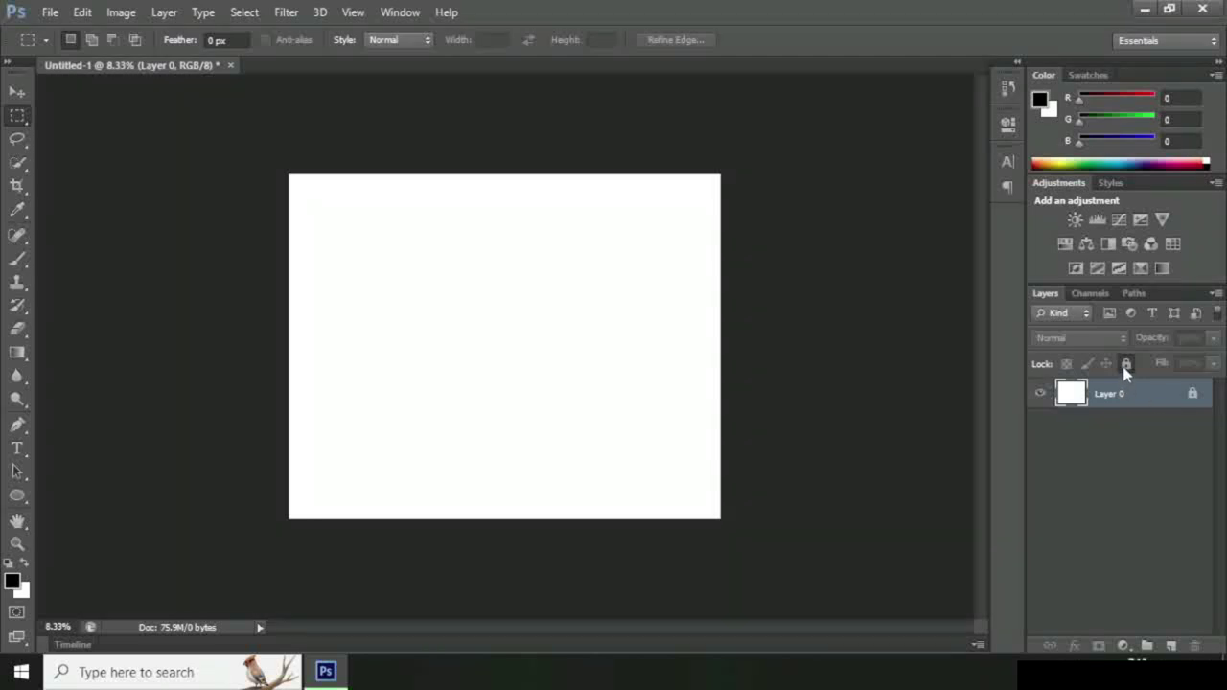
Add a Gradient Overlay to Layer 0 through its Blending Options.
{"action": "right_click", "coordinate": [1137, 396]}
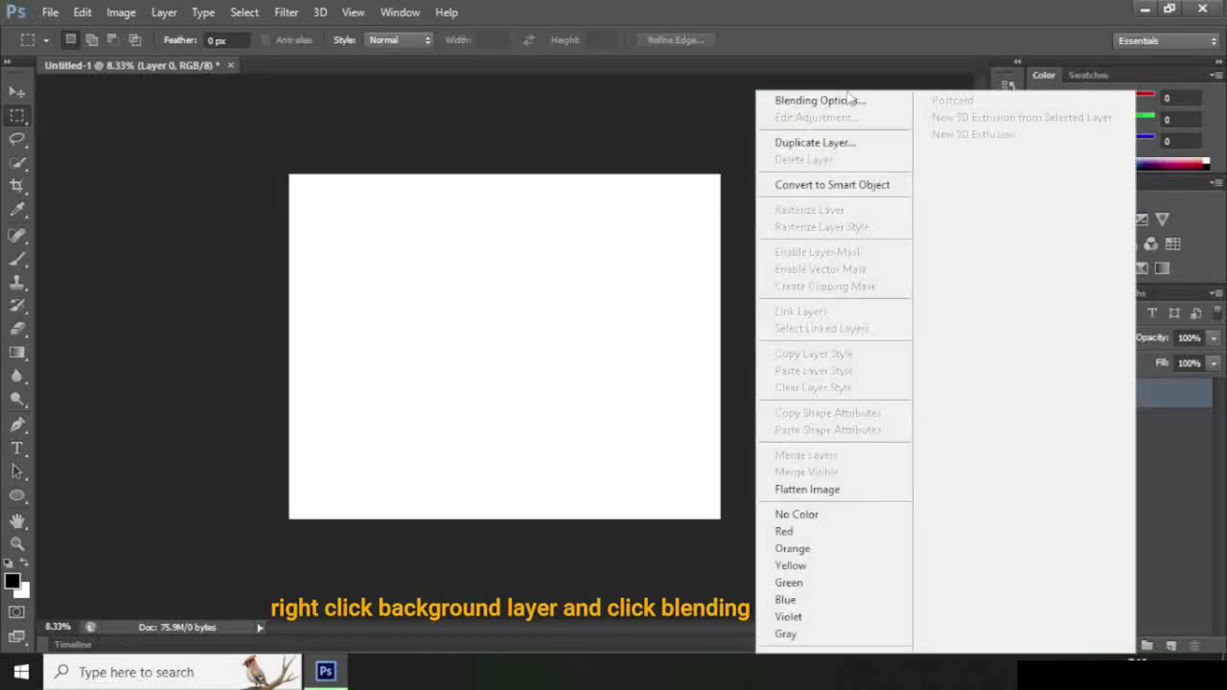
{"action": "left_click", "coordinate": [822, 101]}
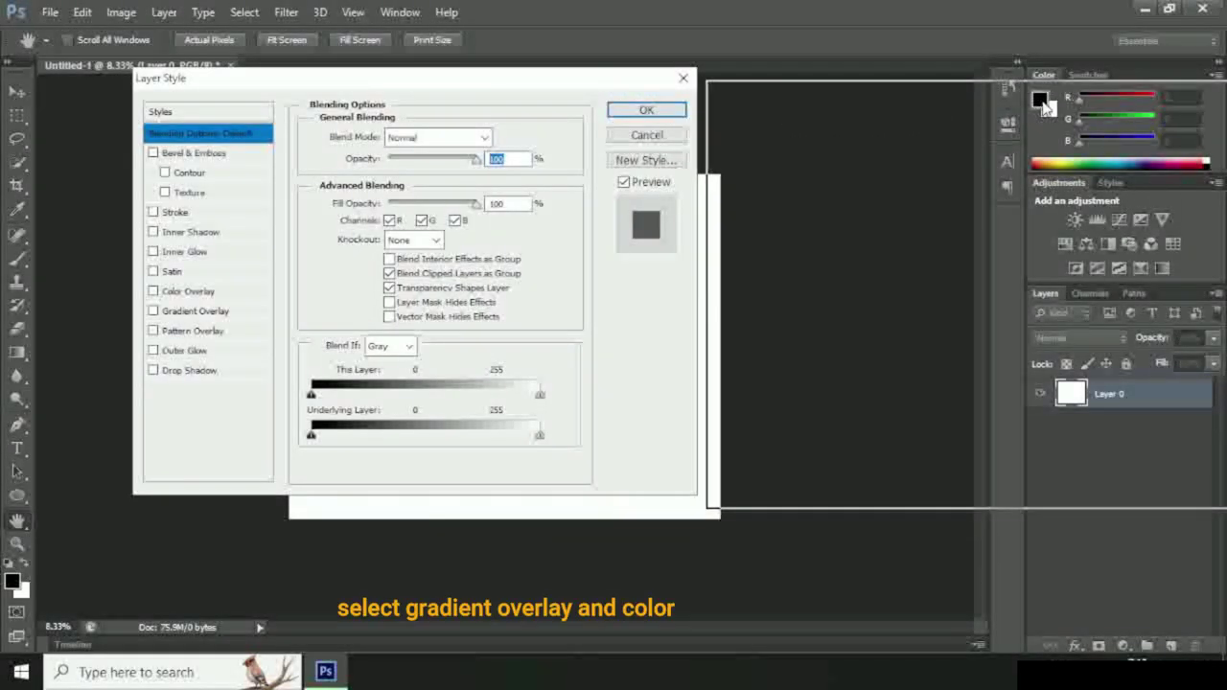
{"action": "left_click_drag", "start_coordinate": [469, 93], "coordinate": [1042, 106]}
{"action": "left_click", "coordinate": [763, 325]}
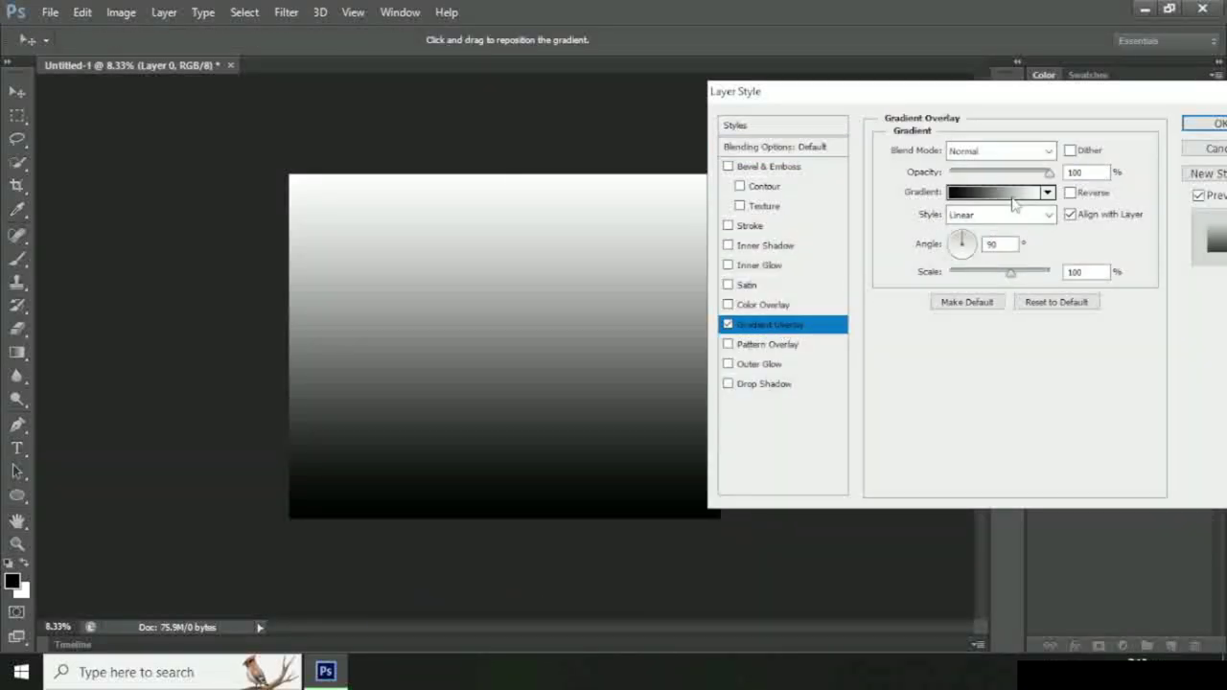
{"action": "left_click", "coordinate": [1011, 194]}
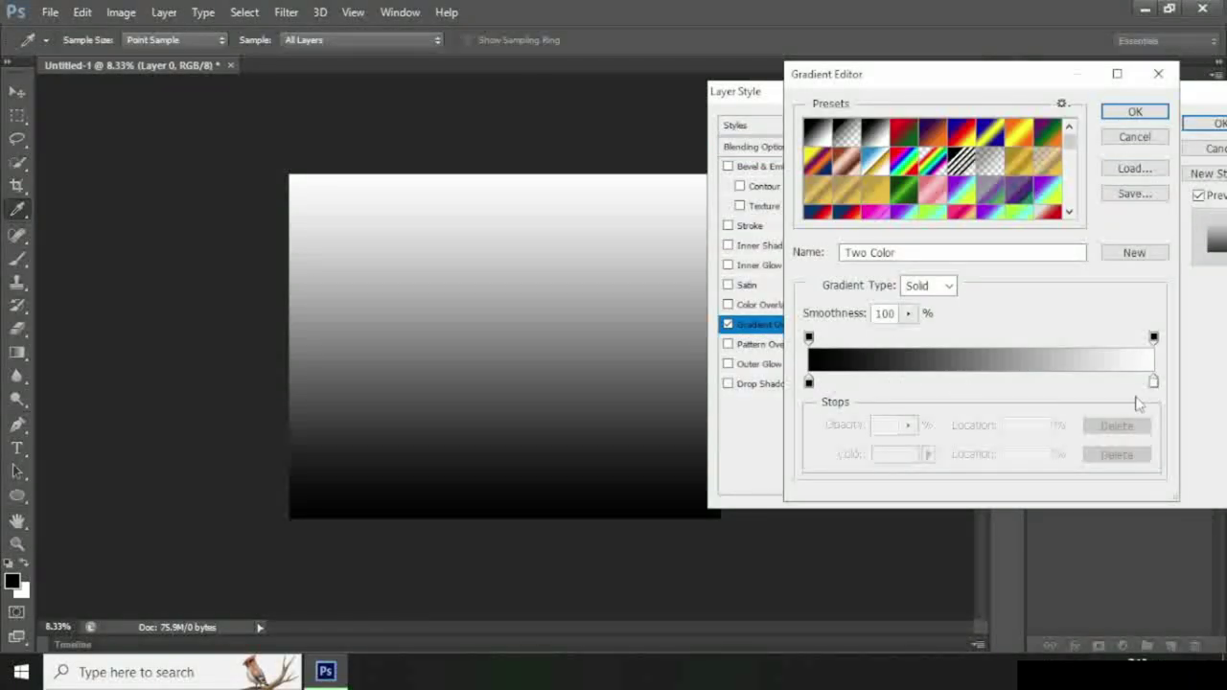
Recolour the gradient stops to bright and lighter green shades, with a stop at 80%.
{"action": "mouse_move", "coordinate": [809, 383]}
{"action": "left_mouse_down"}
{"action": "mouse_move", "coordinate": [1083, 381]}
{"action": "mouse_move", "coordinate": [809, 382]}
{"action": "left_mouse_up"}
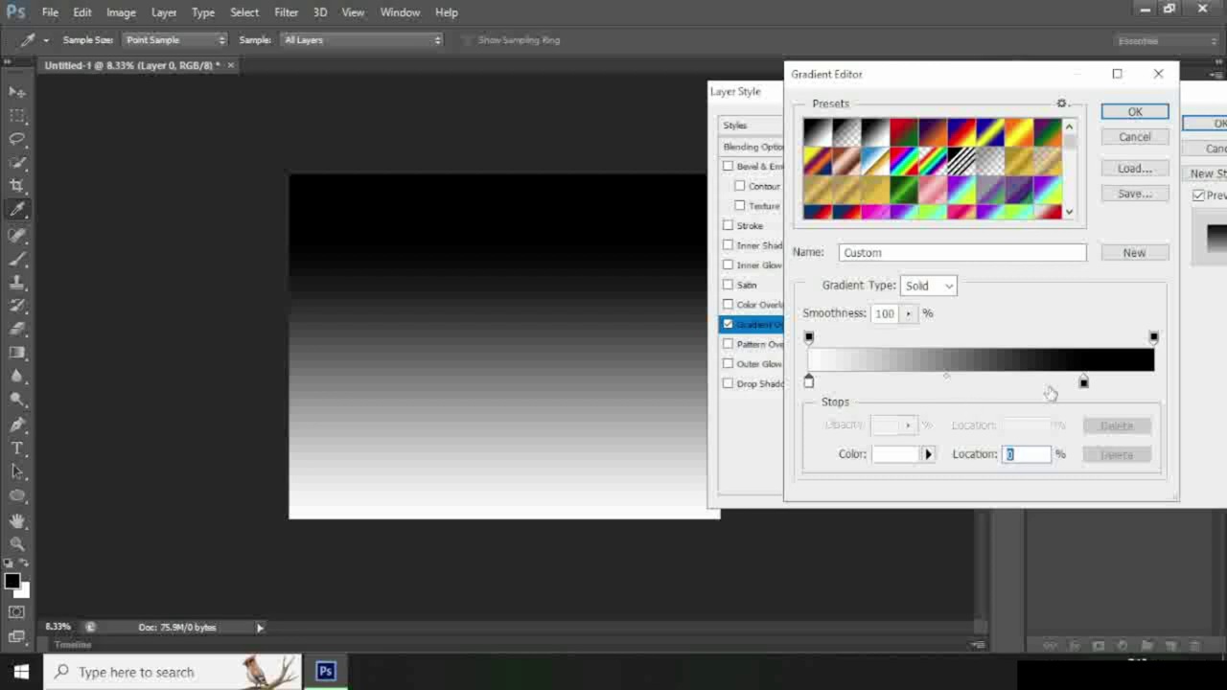
{"action": "double_click", "coordinate": [1083, 381]}
{"action": "left_click", "coordinate": [944, 196]}
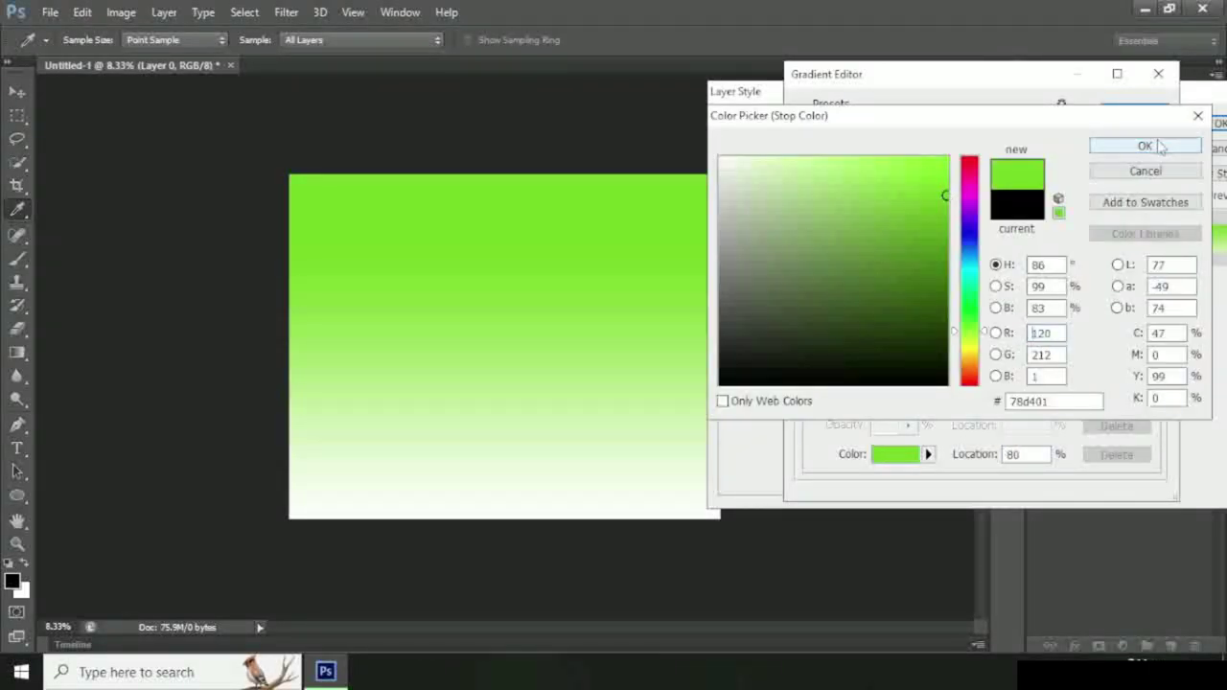
{"action": "left_click", "coordinate": [1145, 145]}
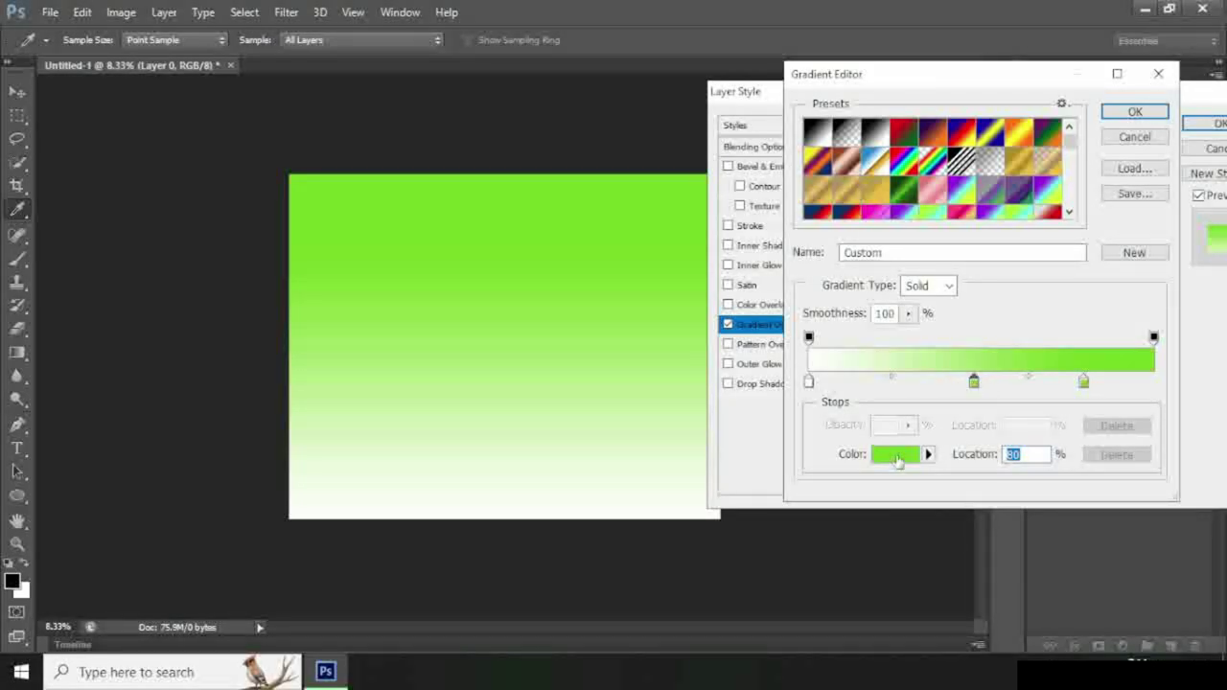
{"action": "left_click", "coordinate": [898, 455]}
{"action": "left_click", "coordinate": [928, 307]}
{"action": "left_click", "coordinate": [909, 293]}
{"action": "mouse_move", "coordinate": [905, 249]}
{"action": "left_mouse_down"}
{"action": "mouse_move", "coordinate": [895, 170]}
{"action": "mouse_move", "coordinate": [896, 214]}
{"action": "mouse_move", "coordinate": [926, 199]}
{"action": "mouse_move", "coordinate": [920, 224]}
{"action": "left_mouse_up"}
{"action": "left_click", "coordinate": [970, 320]}
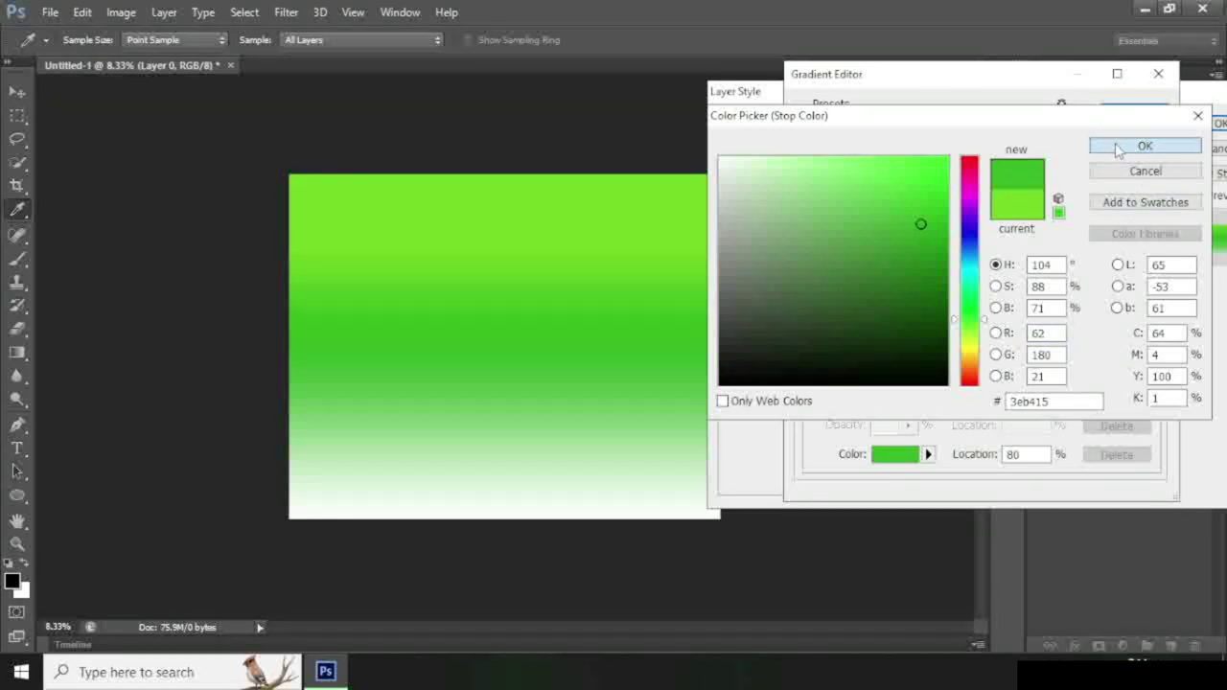
{"action": "left_click", "coordinate": [1119, 151]}
Move the right-hand stop to 86% and apply the 90° green-to-white overlay.
{"action": "left_click_drag", "start_coordinate": [975, 382], "coordinate": [947, 383]}
{"action": "key", "text": "ctrl+z"}
{"action": "left_click_drag", "start_coordinate": [1083, 382], "coordinate": [1106, 384]}
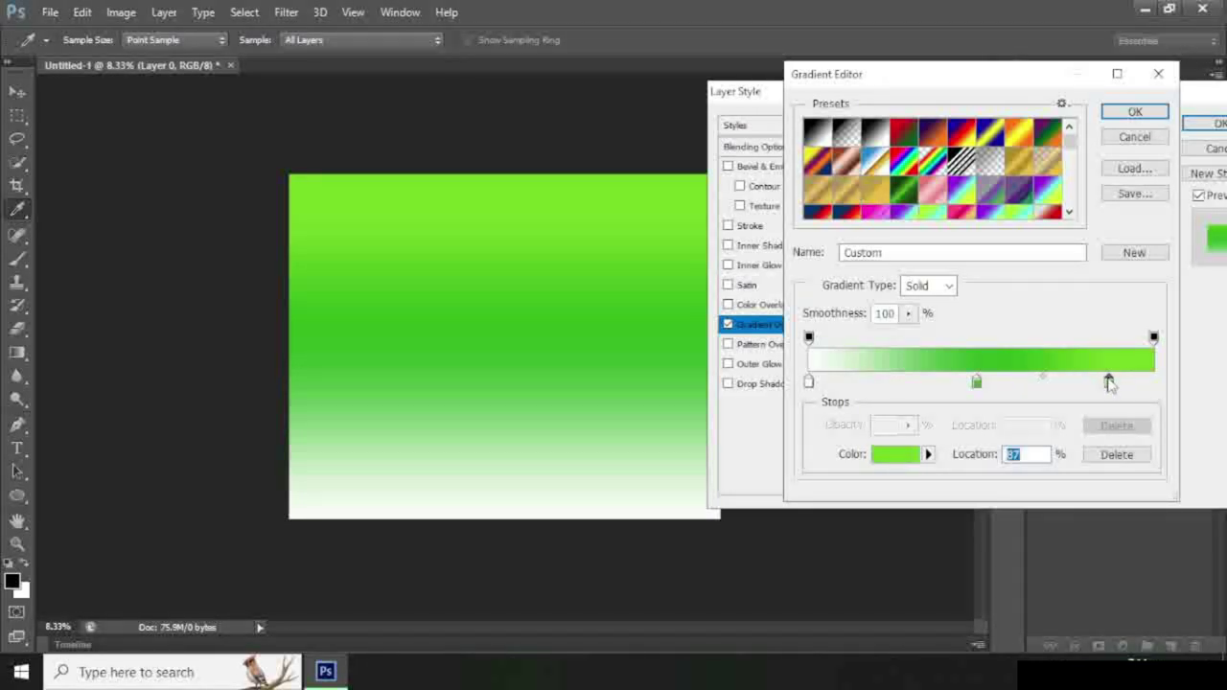
{"action": "left_click", "coordinate": [1133, 112]}
{"action": "left_click_drag", "start_coordinate": [1135, 96], "coordinate": [1017, 96]}
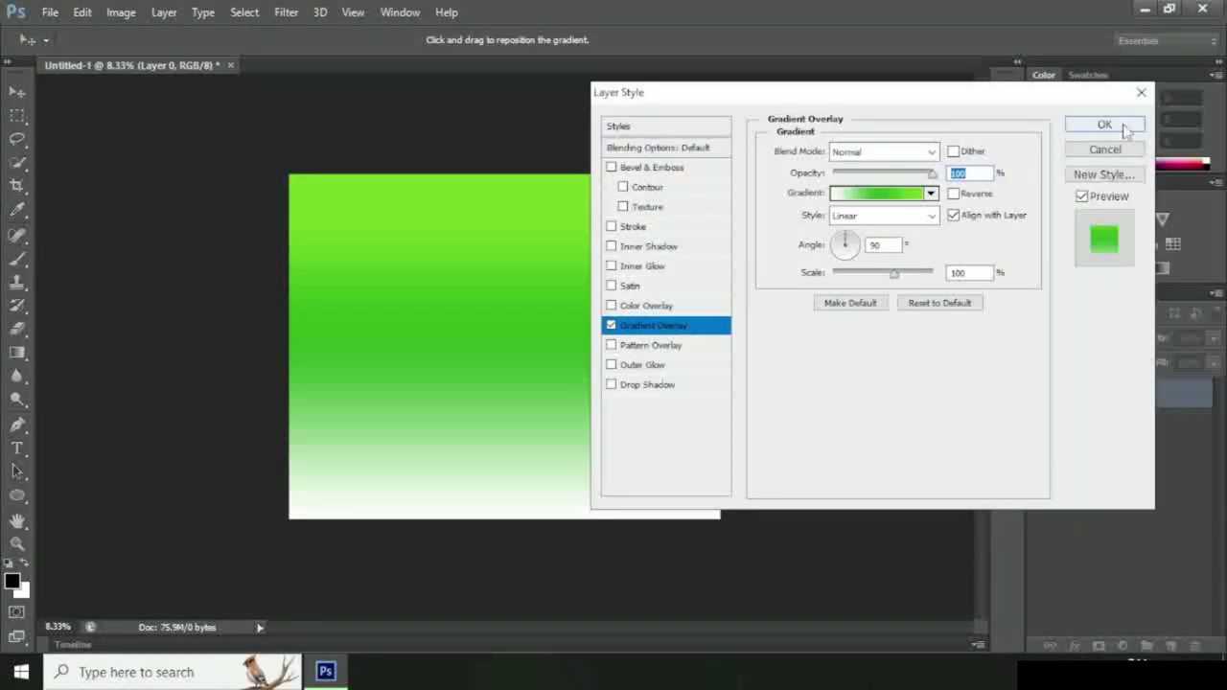
{"action": "left_click", "coordinate": [1106, 126]}
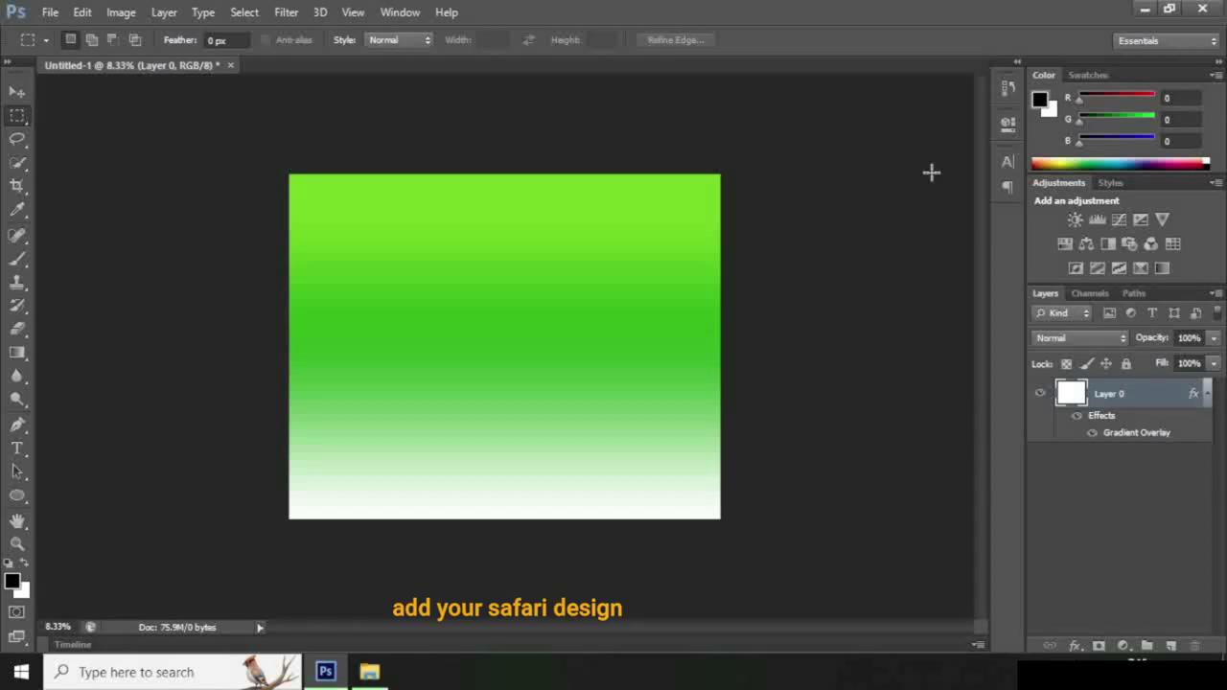
Place the BOARDERS border image and enlarge it to about 157% over the green background.
{"action": "left_click", "coordinate": [369, 671]}
{"action": "mouse_move", "coordinate": [1181, 345]}
{"action": "left_mouse_down"}
{"action": "mouse_move", "coordinate": [487, 402]}
{"action": "mouse_move", "coordinate": [337, 400]}
{"action": "mouse_move", "coordinate": [330, 366]}
{"action": "left_mouse_up"}
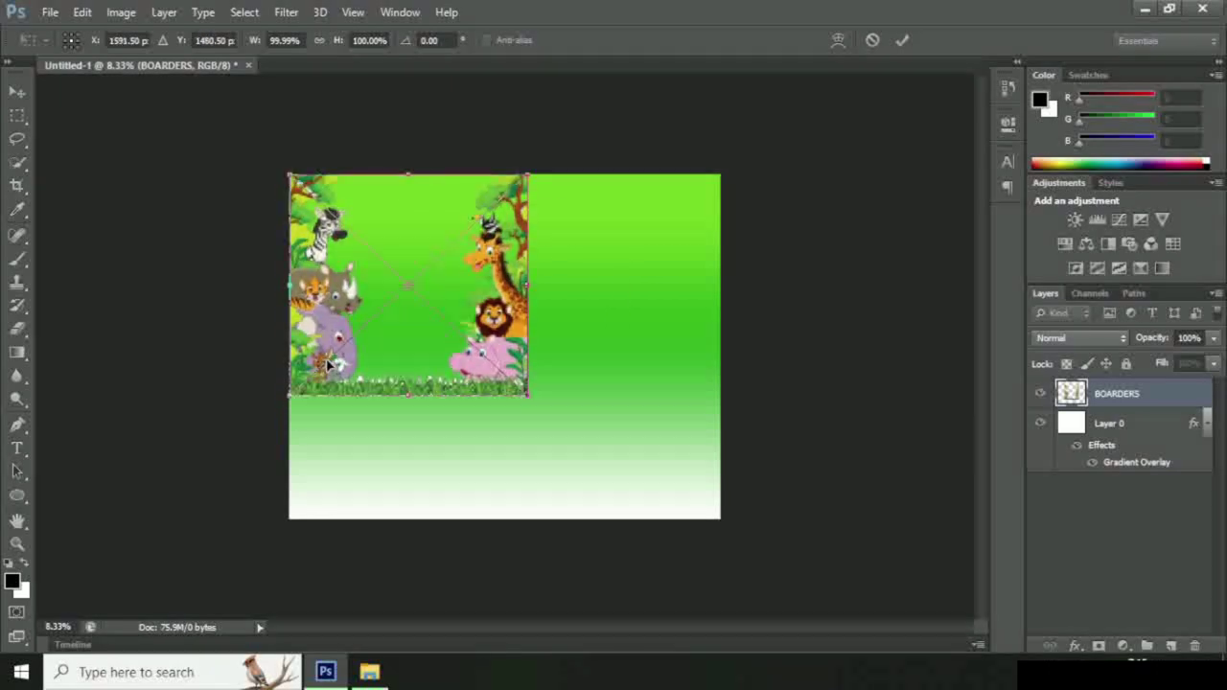
{"action": "left_click_drag", "start_coordinate": [532, 398], "coordinate": [663, 500]}
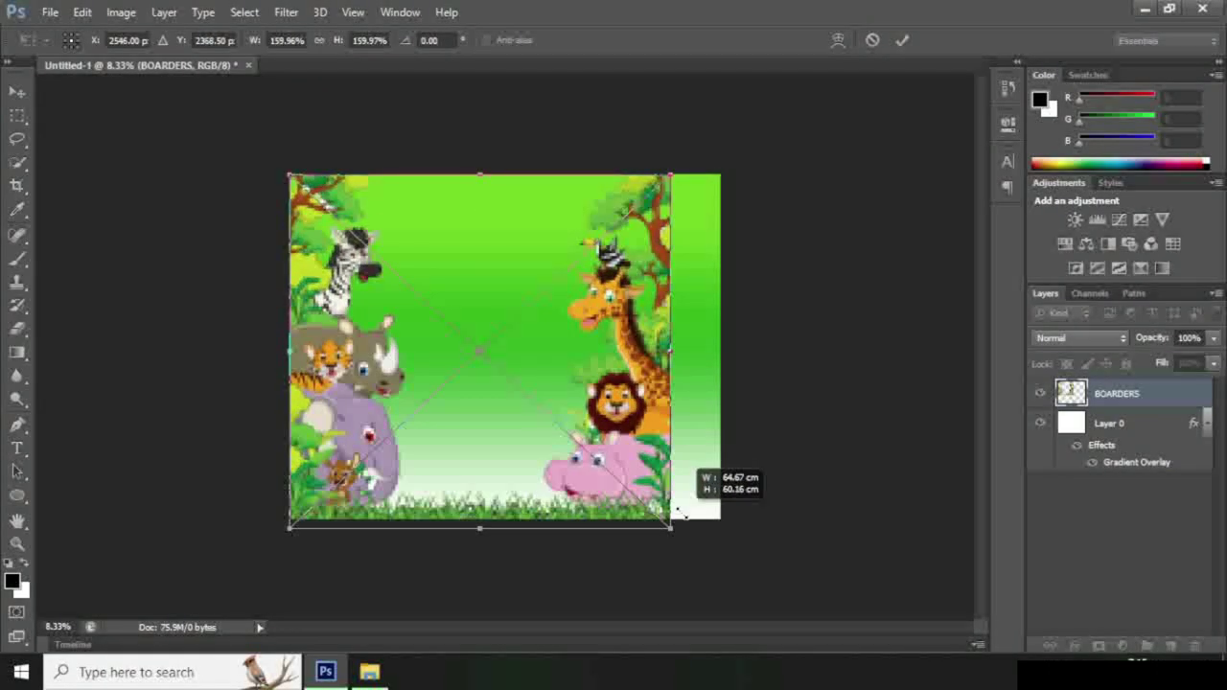
{"action": "left_click_drag", "start_coordinate": [663, 500], "coordinate": [667, 504]}
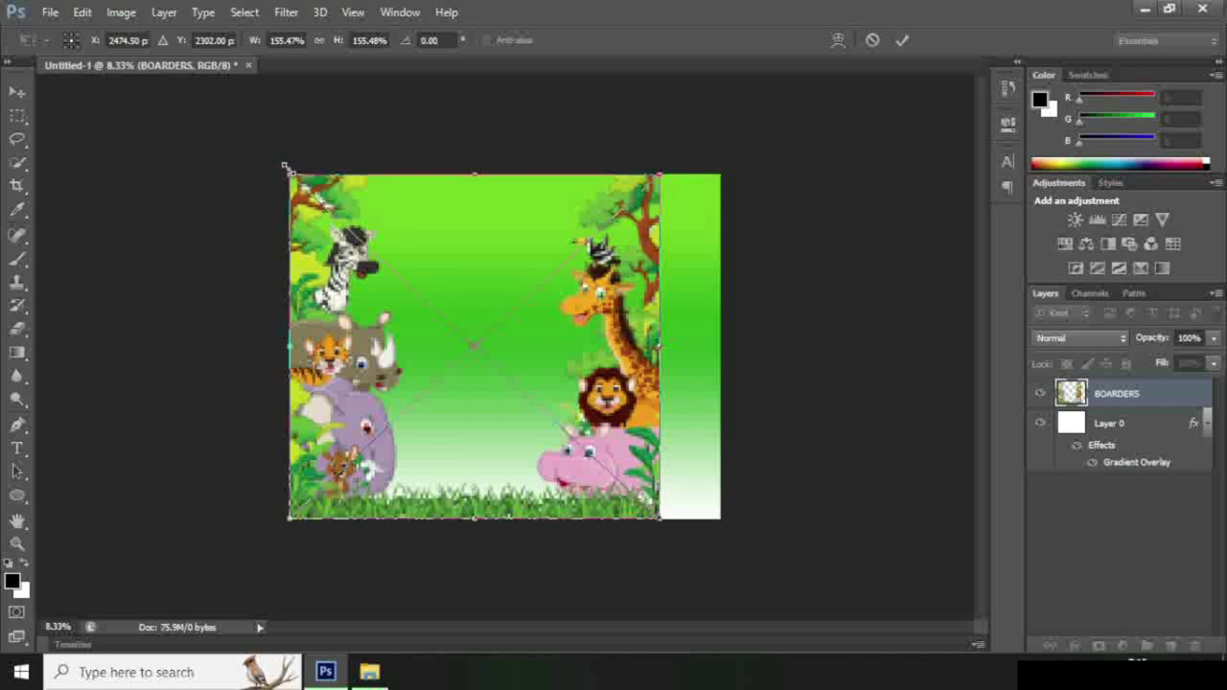
{"action": "left_click_drag", "start_coordinate": [284, 167], "coordinate": [283, 165]}
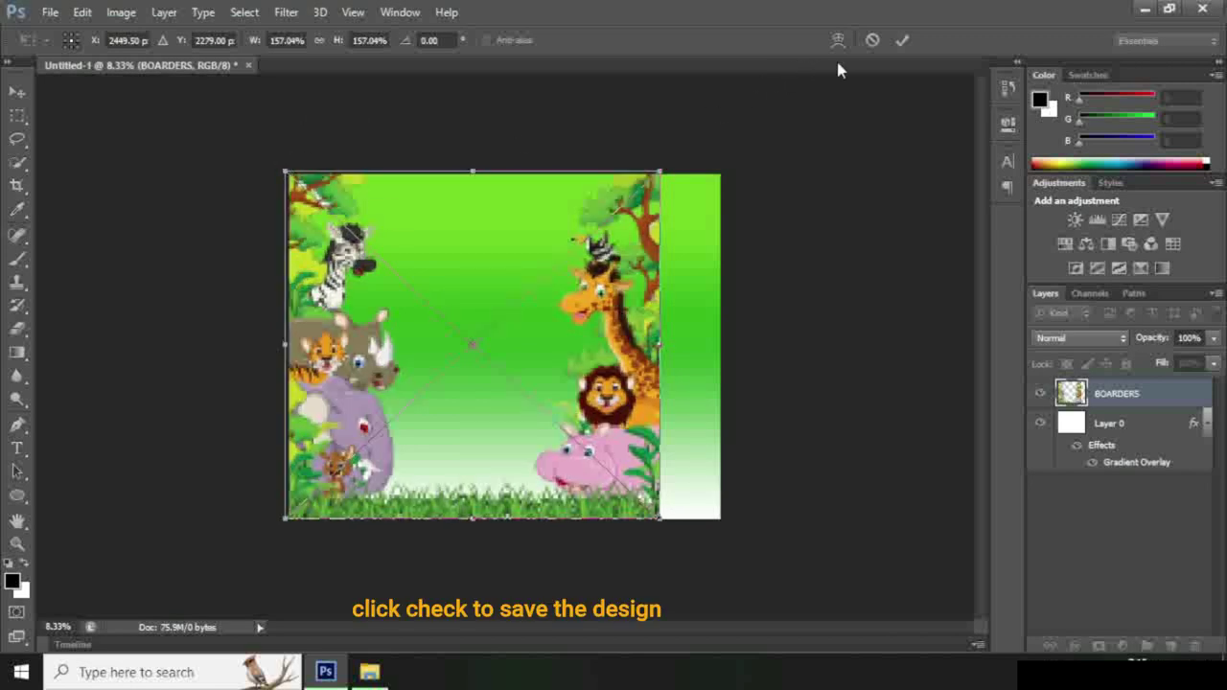
{"action": "left_click", "coordinate": [901, 42]}
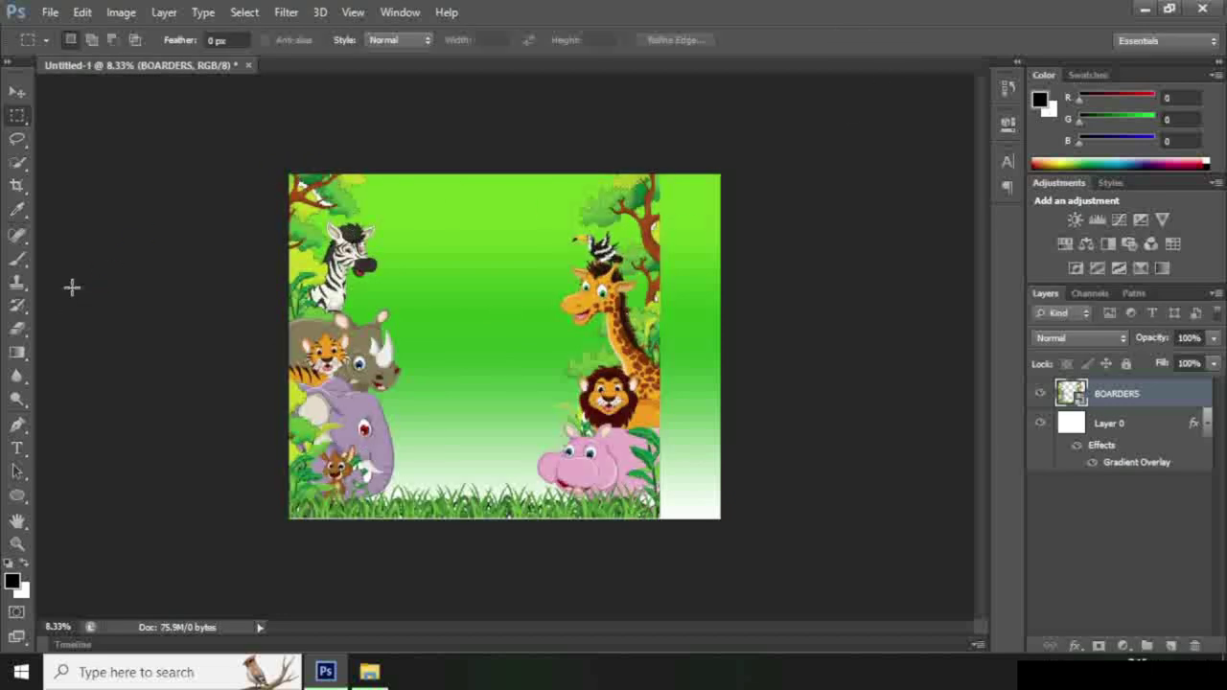
Rasterize the BOARDERS layer, duplicate it, and shift the copy to the right edge.
{"action": "left_click", "coordinate": [23, 328]}
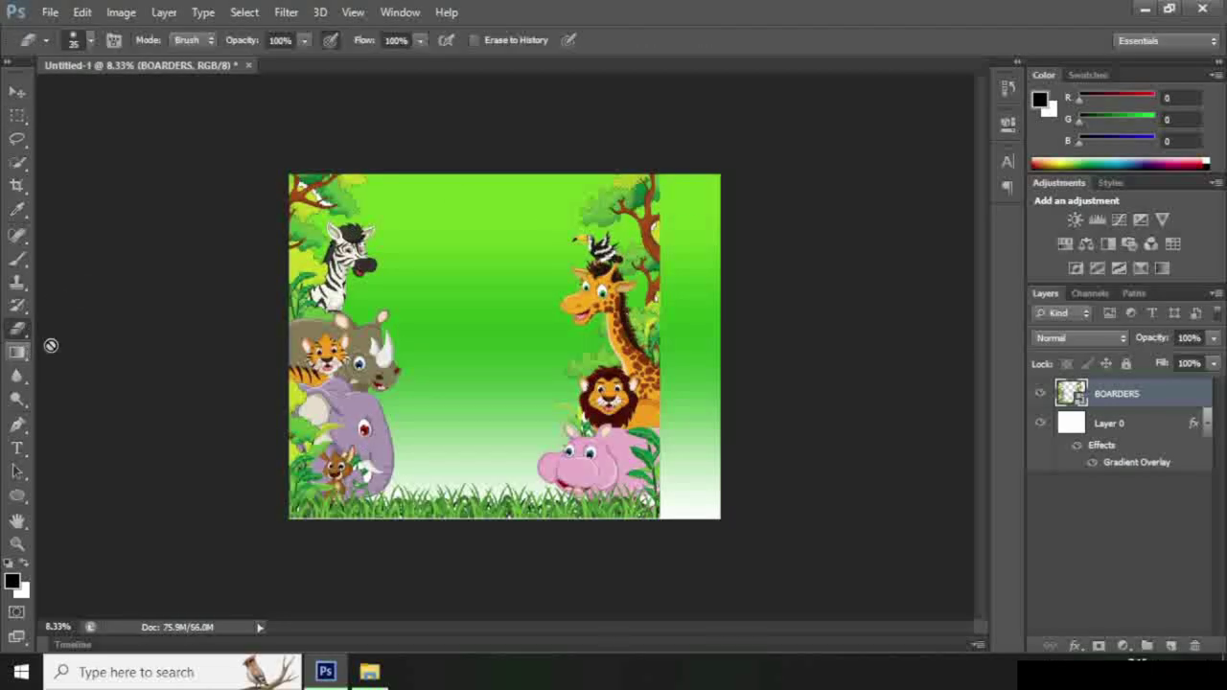
{"action": "right_click", "coordinate": [1112, 401]}
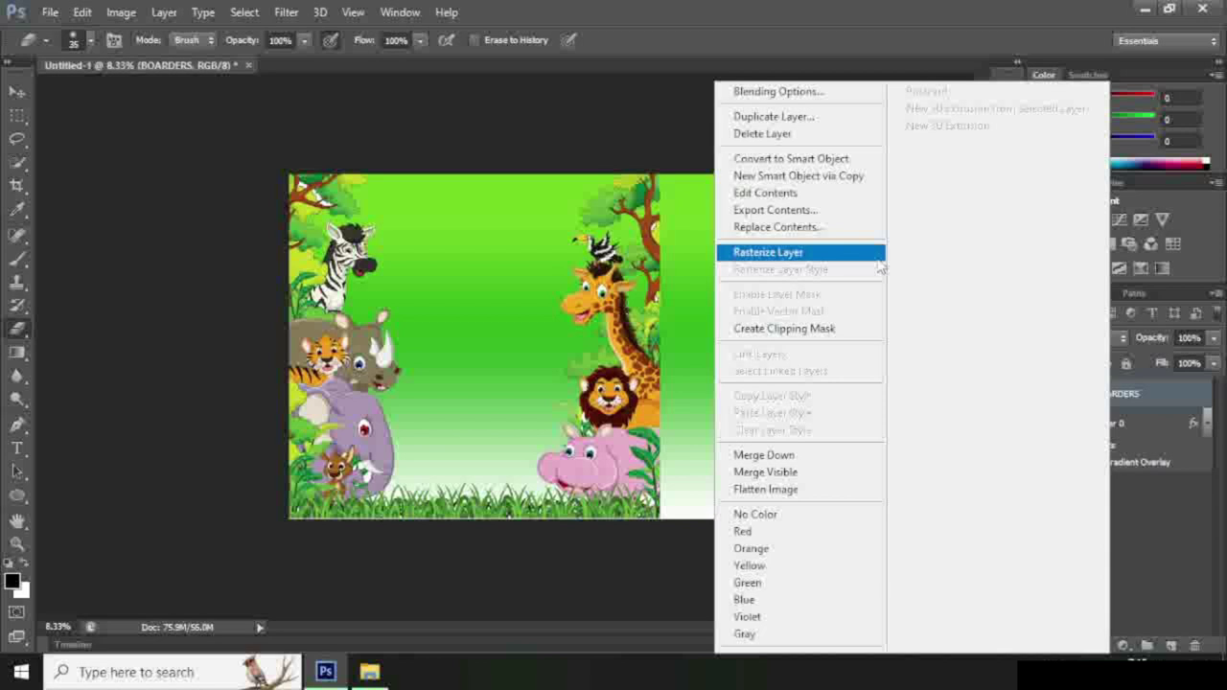
{"action": "left_click", "coordinate": [816, 251]}
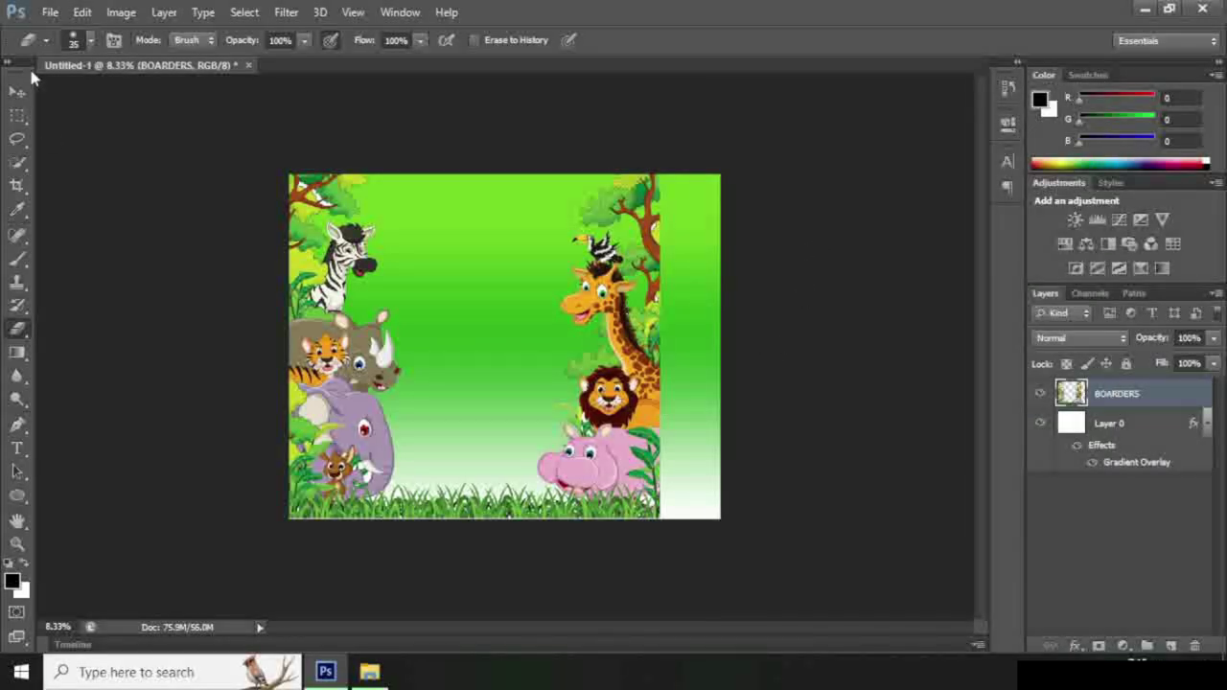
{"action": "left_click", "coordinate": [17, 94]}
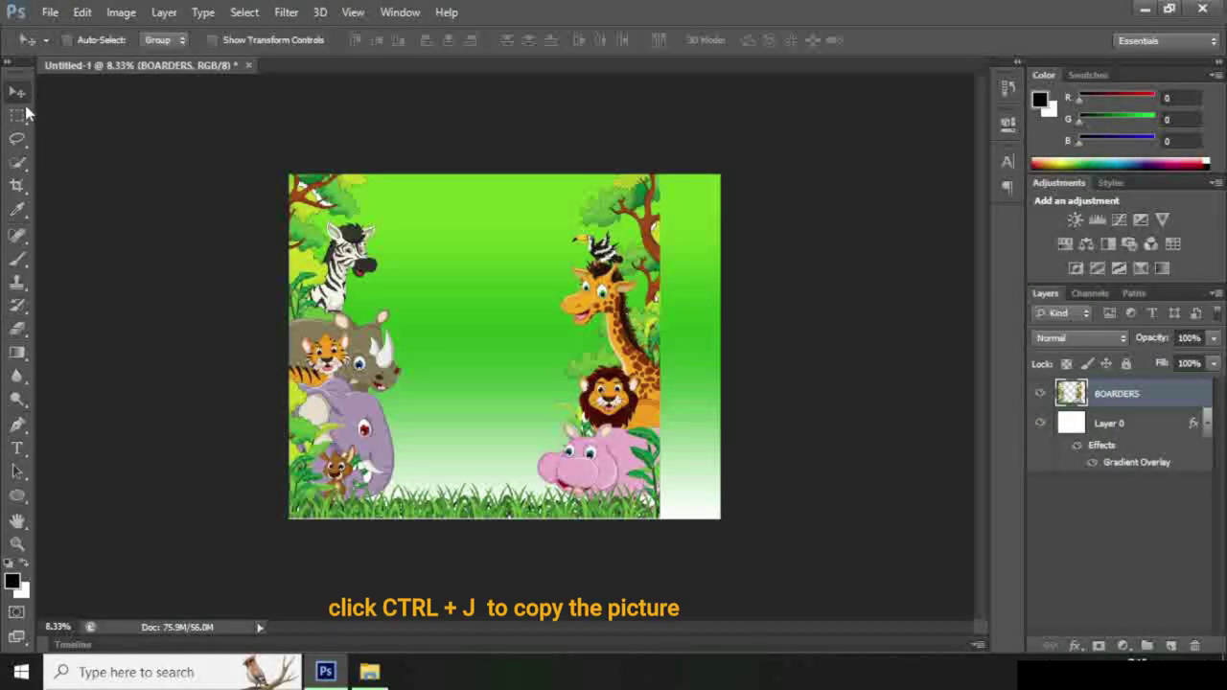
{"action": "key", "text": "ctrl+j"}
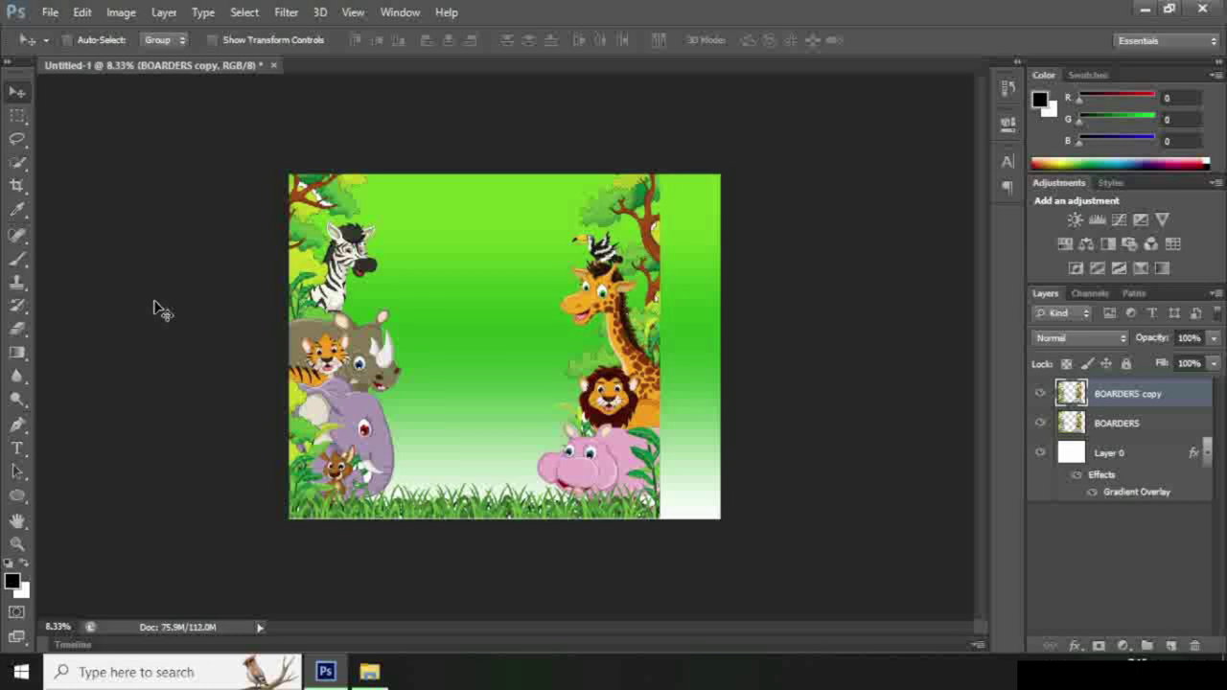
{"action": "left_click_drag", "start_coordinate": [381, 520], "coordinate": [438, 521]}
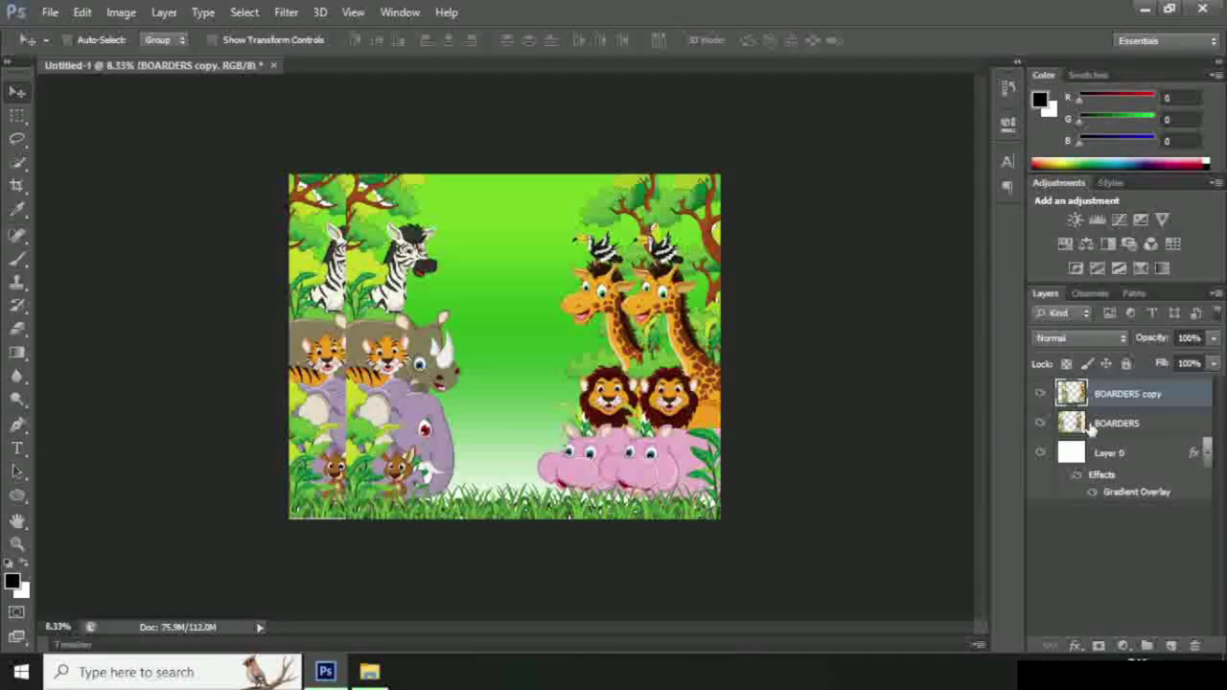
Lock the original BOARDERS layer and select BOARDERS copy for editing.
{"action": "left_click", "coordinate": [1140, 423]}
{"action": "left_click", "coordinate": [1126, 363]}
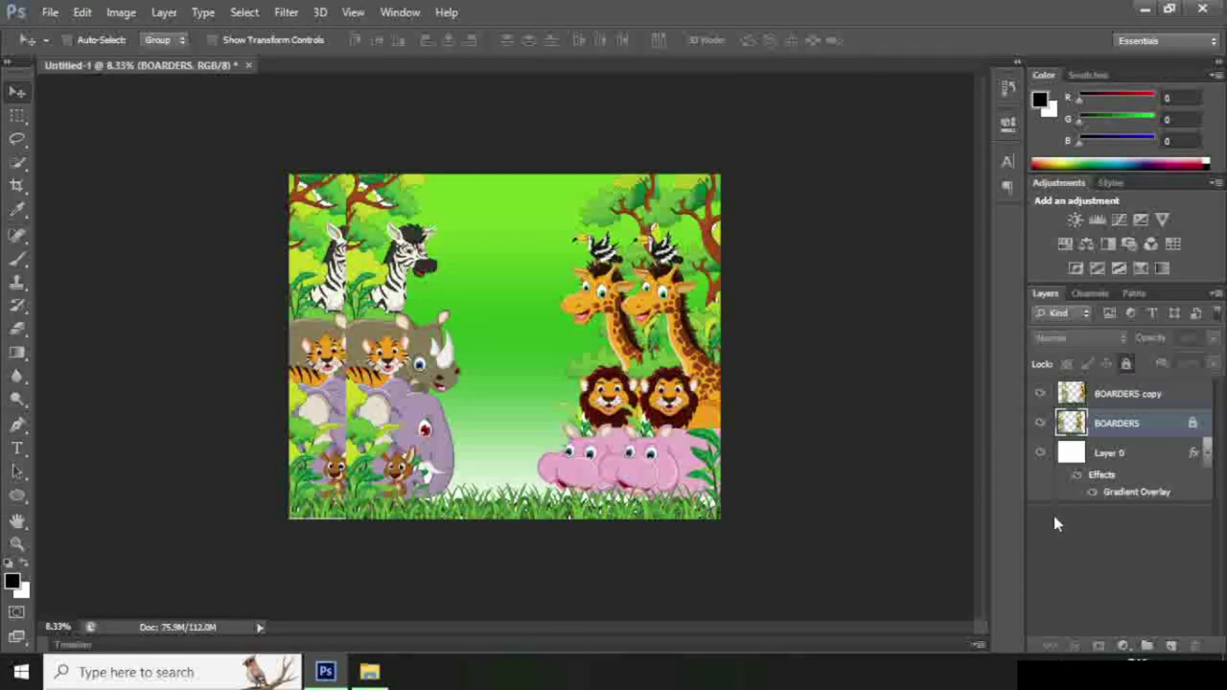
{"action": "left_click", "coordinate": [1160, 396]}
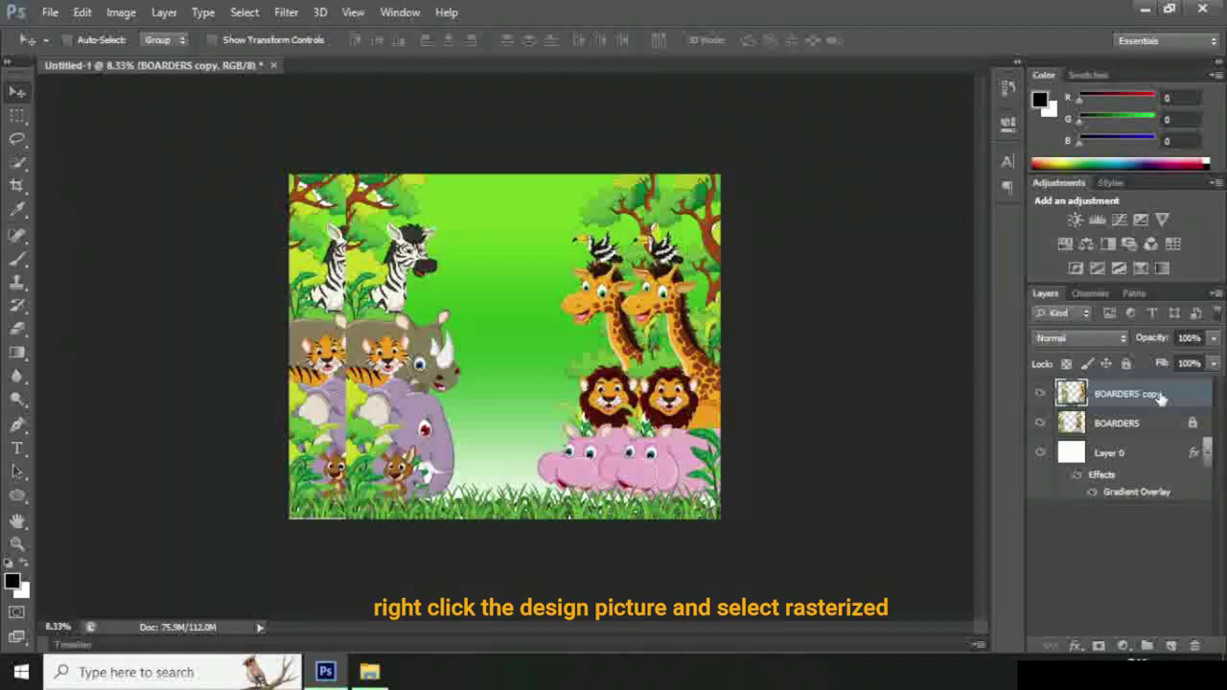
{"action": "right_click", "coordinate": [1159, 398]}
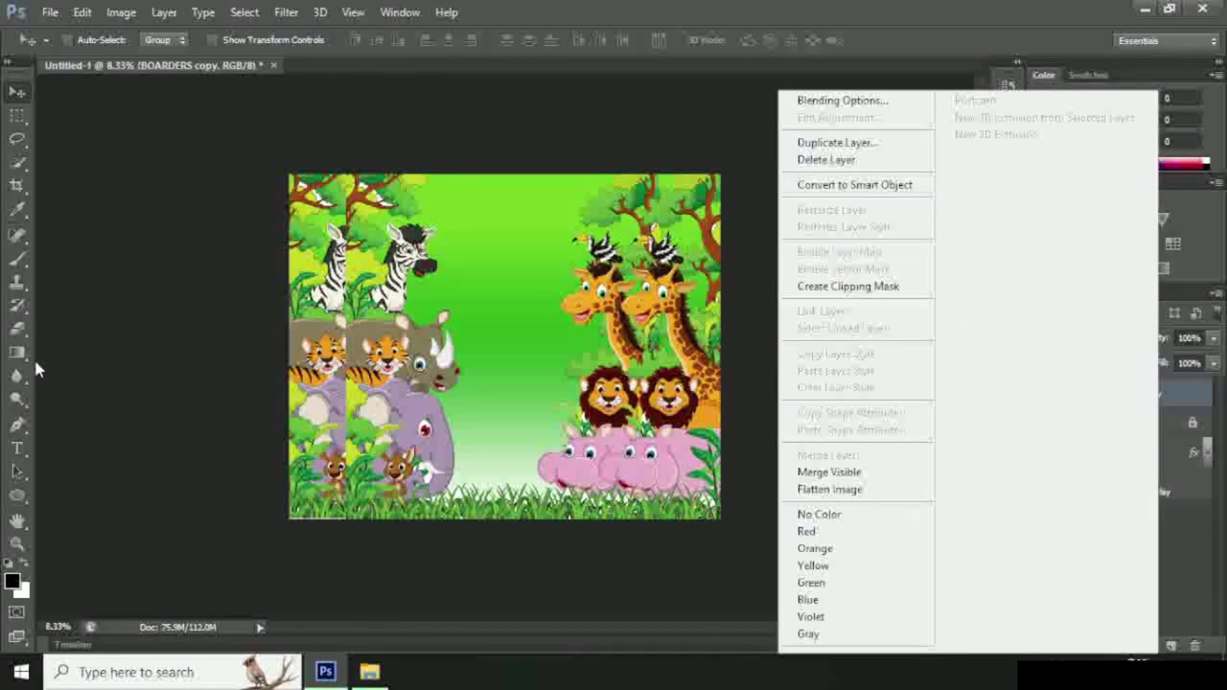
{"action": "left_click", "coordinate": [23, 338]}
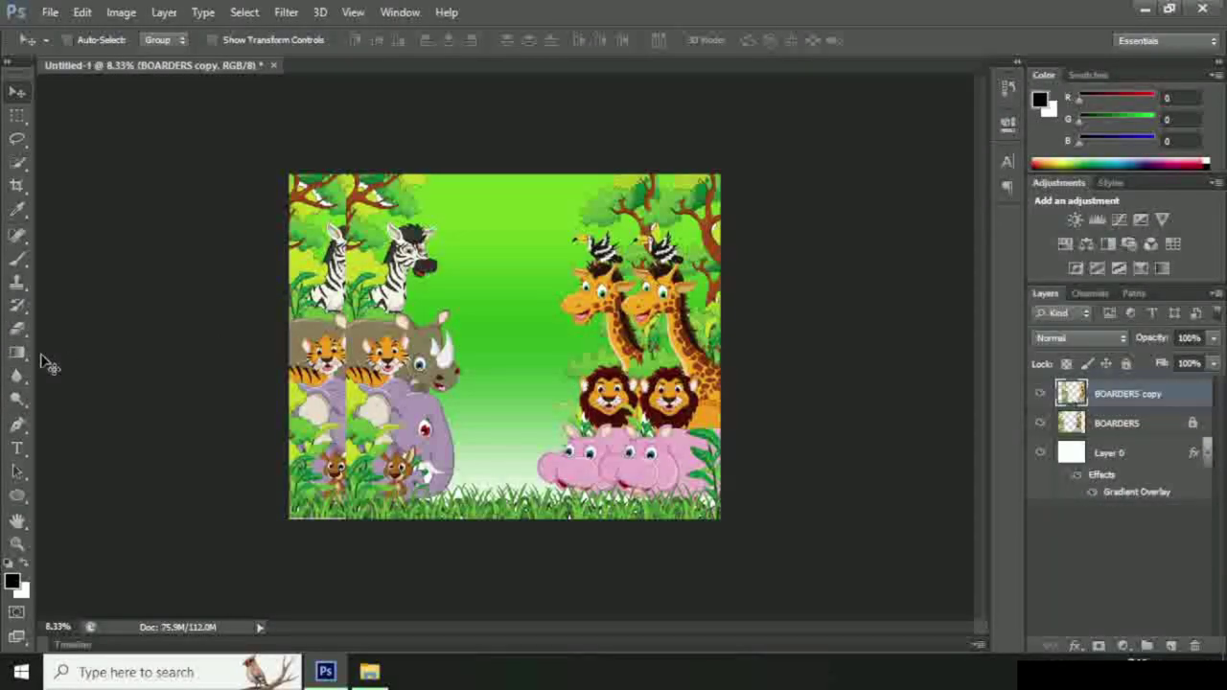
Erase the duplicate rhino, zebra and left-side animals on the BOARDERS copy layer.
{"action": "left_click", "coordinate": [17, 327]}
{"action": "mouse_move", "coordinate": [451, 376]}
{"action": "left_mouse_down"}
{"action": "mouse_move", "coordinate": [420, 368]}
{"action": "mouse_move", "coordinate": [399, 293]}
{"action": "mouse_move", "coordinate": [395, 198]}
{"action": "mouse_move", "coordinate": [375, 182]}
{"action": "mouse_move", "coordinate": [389, 182]}
{"action": "left_mouse_up"}
{"action": "left_click", "coordinate": [92, 41]}
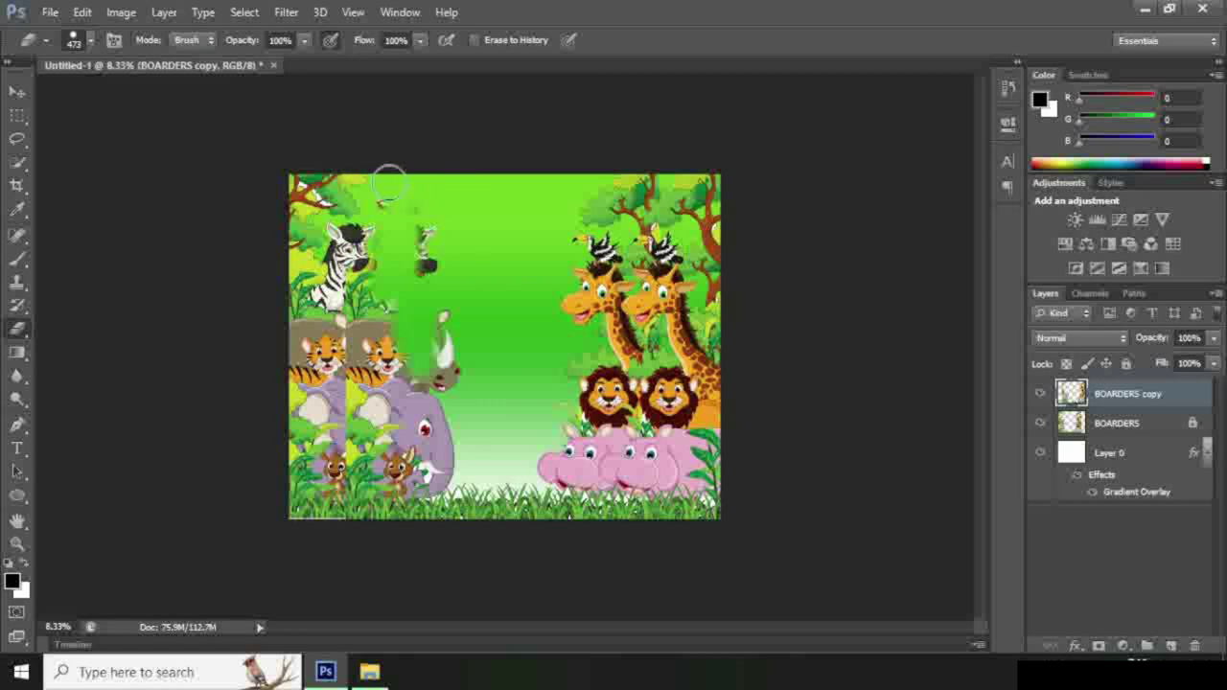
{"action": "mouse_move", "coordinate": [364, 278]}
{"action": "left_mouse_down"}
{"action": "mouse_move", "coordinate": [398, 489]}
{"action": "mouse_move", "coordinate": [427, 446]}
{"action": "left_mouse_up"}
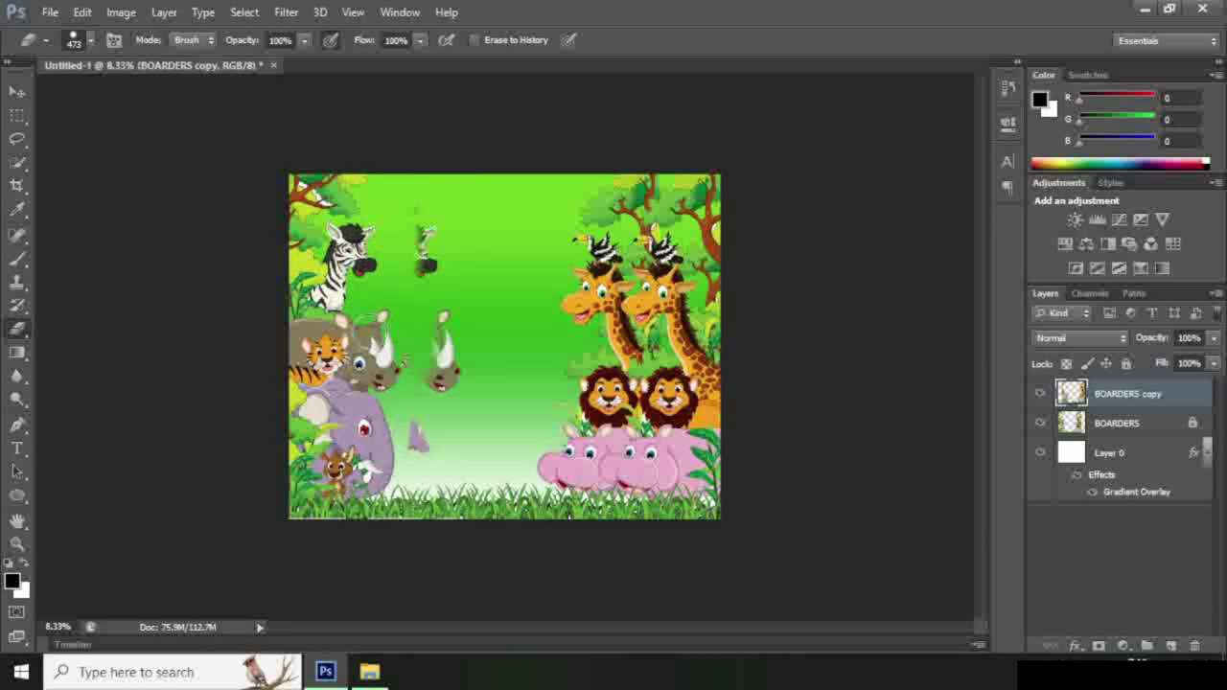
{"action": "left_click_drag", "start_coordinate": [478, 354], "coordinate": [447, 334]}
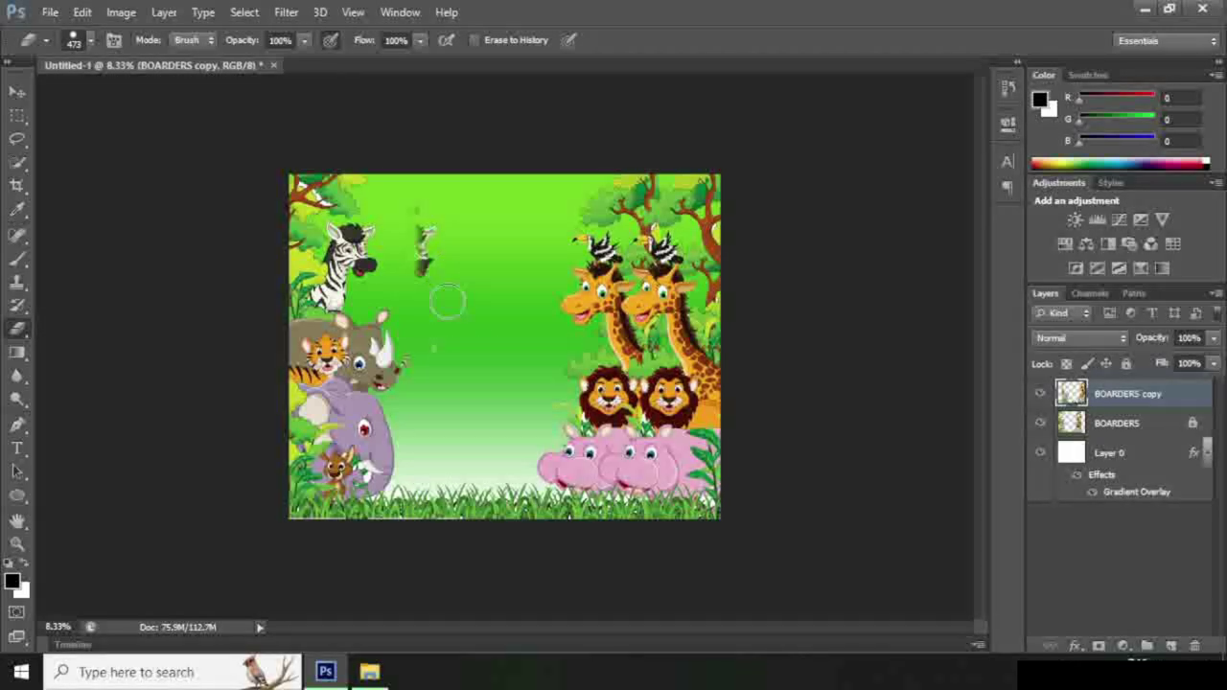
{"action": "left_click_drag", "start_coordinate": [446, 286], "coordinate": [421, 230]}
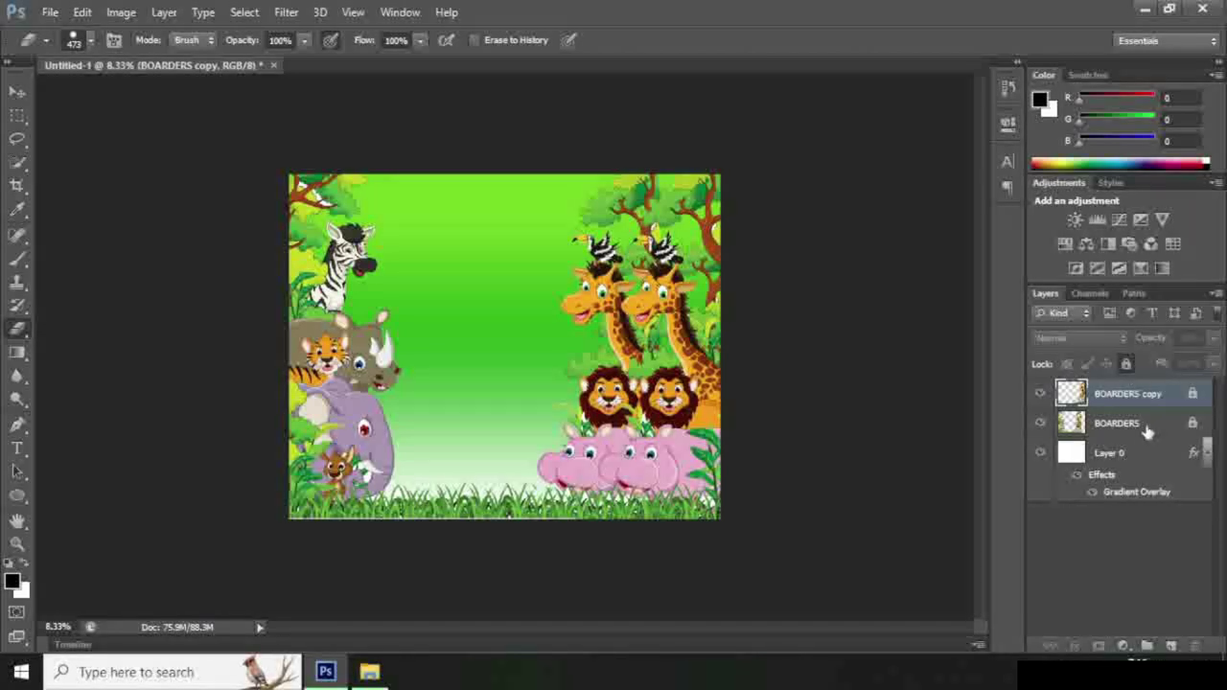
On the BOARDERS layer, erase the extra hippo and duplicate giraffe on the right.
{"action": "left_click", "coordinate": [1160, 424]}
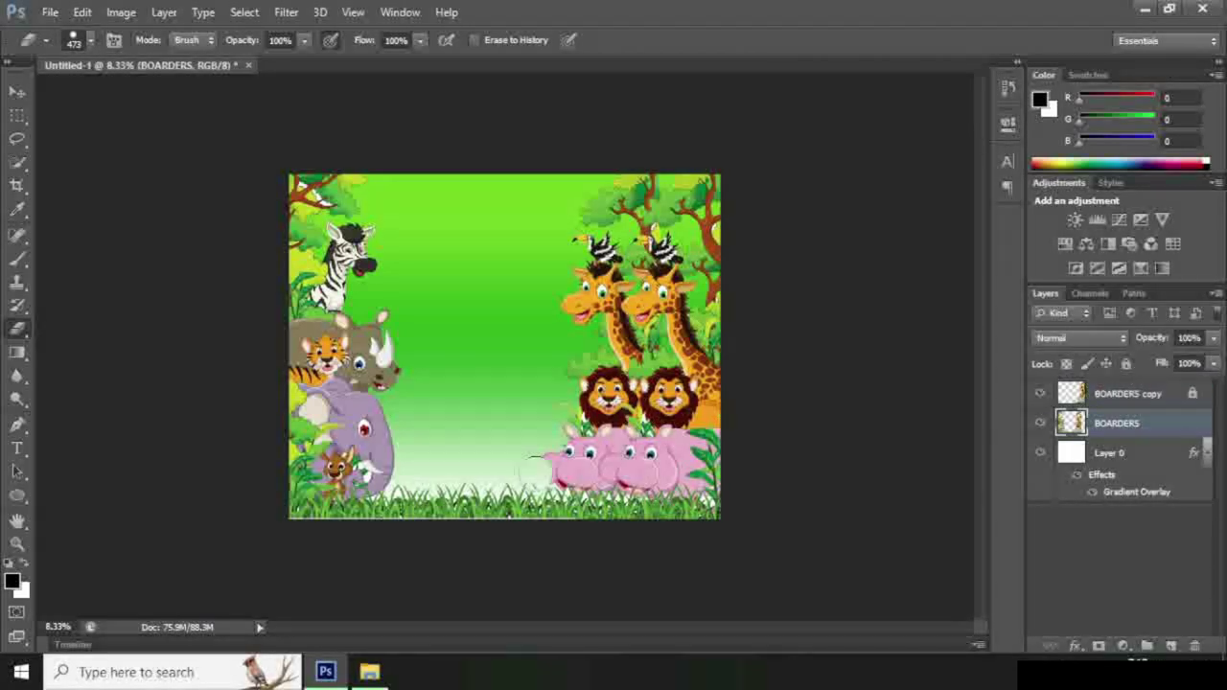
{"action": "mouse_move", "coordinate": [537, 471]}
{"action": "left_mouse_down"}
{"action": "mouse_move", "coordinate": [558, 460]}
{"action": "mouse_move", "coordinate": [602, 383]}
{"action": "left_mouse_up"}
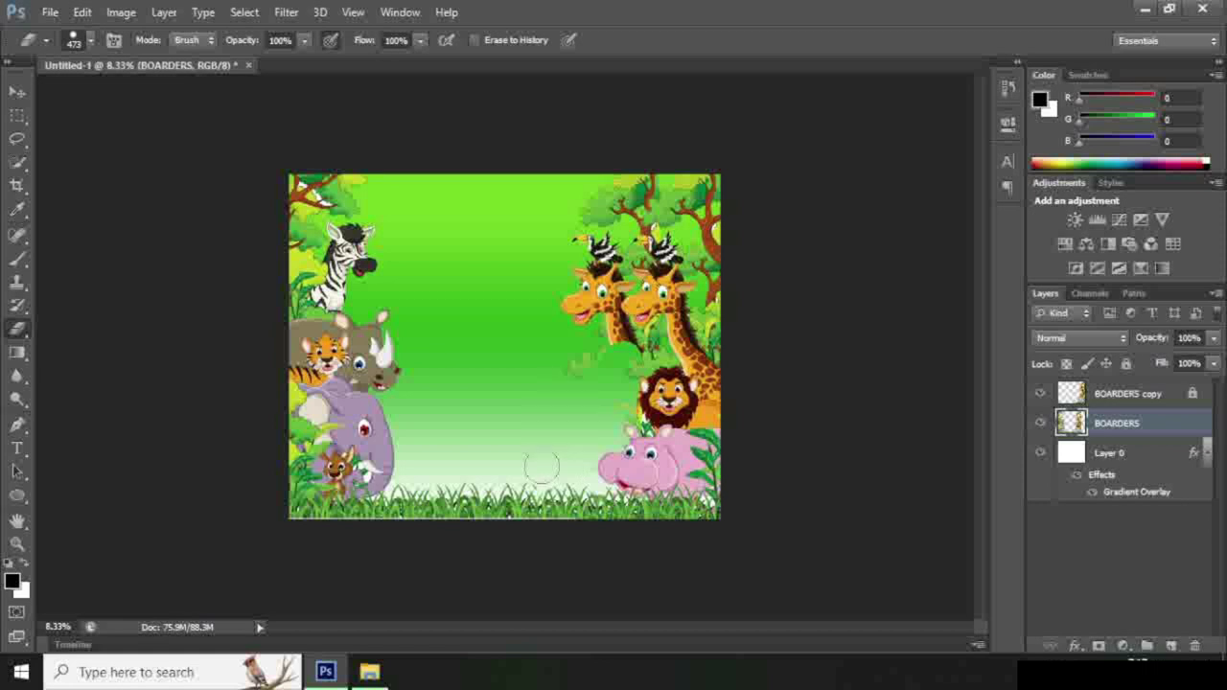
{"action": "mouse_move", "coordinate": [658, 310]}
{"action": "left_mouse_down"}
{"action": "mouse_move", "coordinate": [581, 331]}
{"action": "mouse_move", "coordinate": [659, 247]}
{"action": "left_mouse_up"}
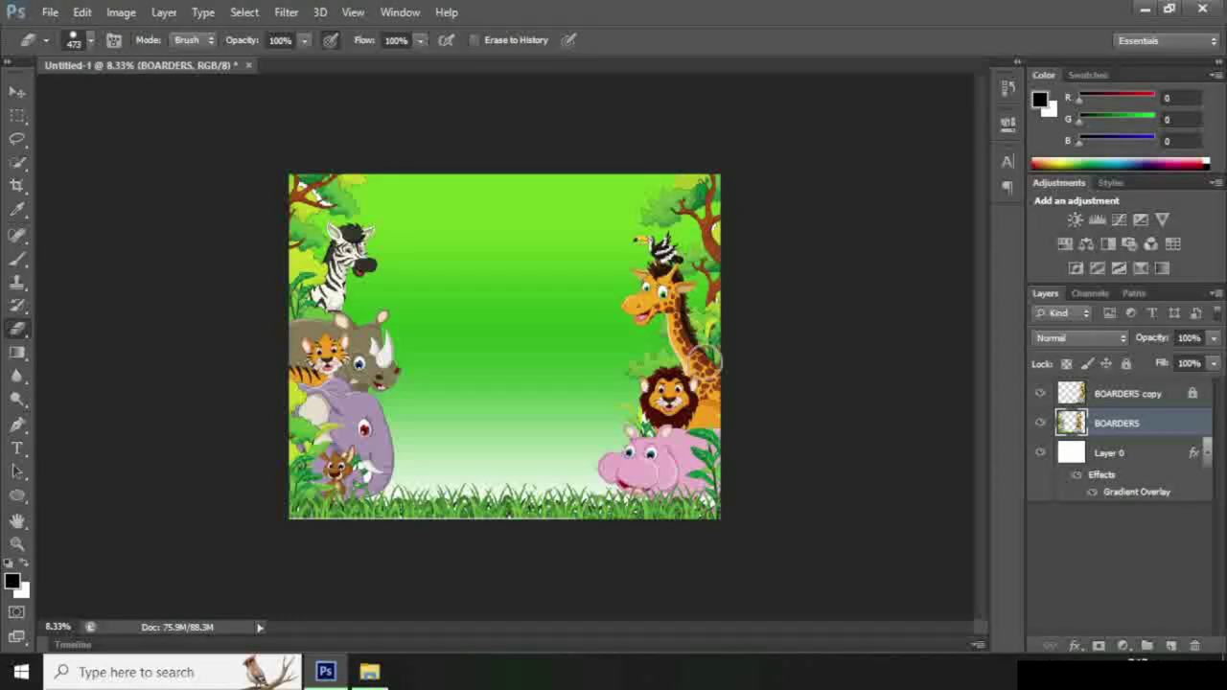
Set the eraser to 48 px on BOARDERS copy and check the erased edges up close.
{"action": "left_click", "coordinate": [1141, 397]}
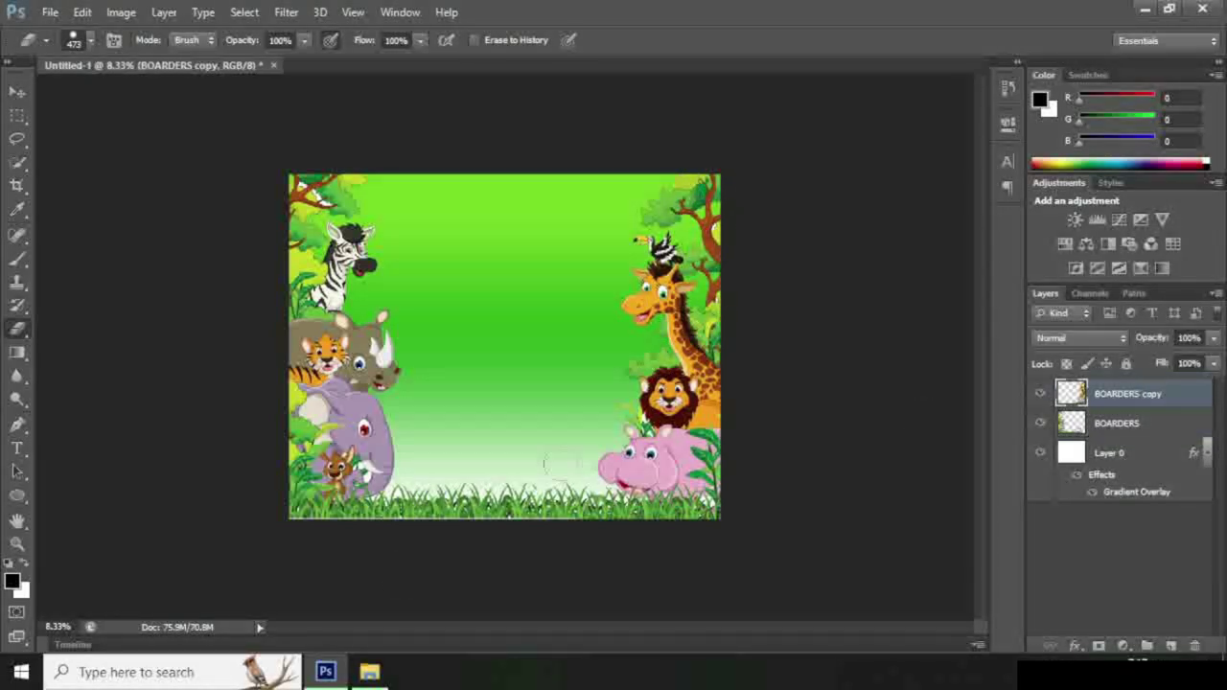
{"action": "left_click", "coordinate": [90, 40]}
{"action": "type", "text": "48"}
{"action": "key", "text": "Return"}
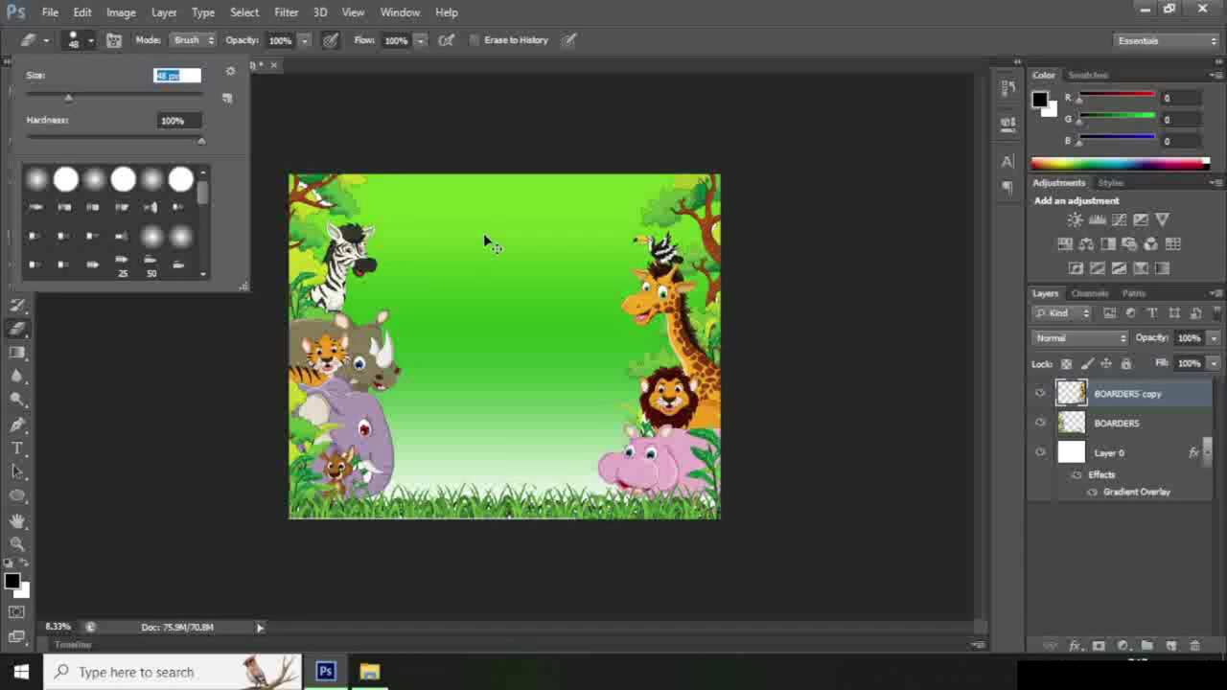
{"action": "key", "text": "Return"}
{"action": "key", "text": "ctrl+plus"}
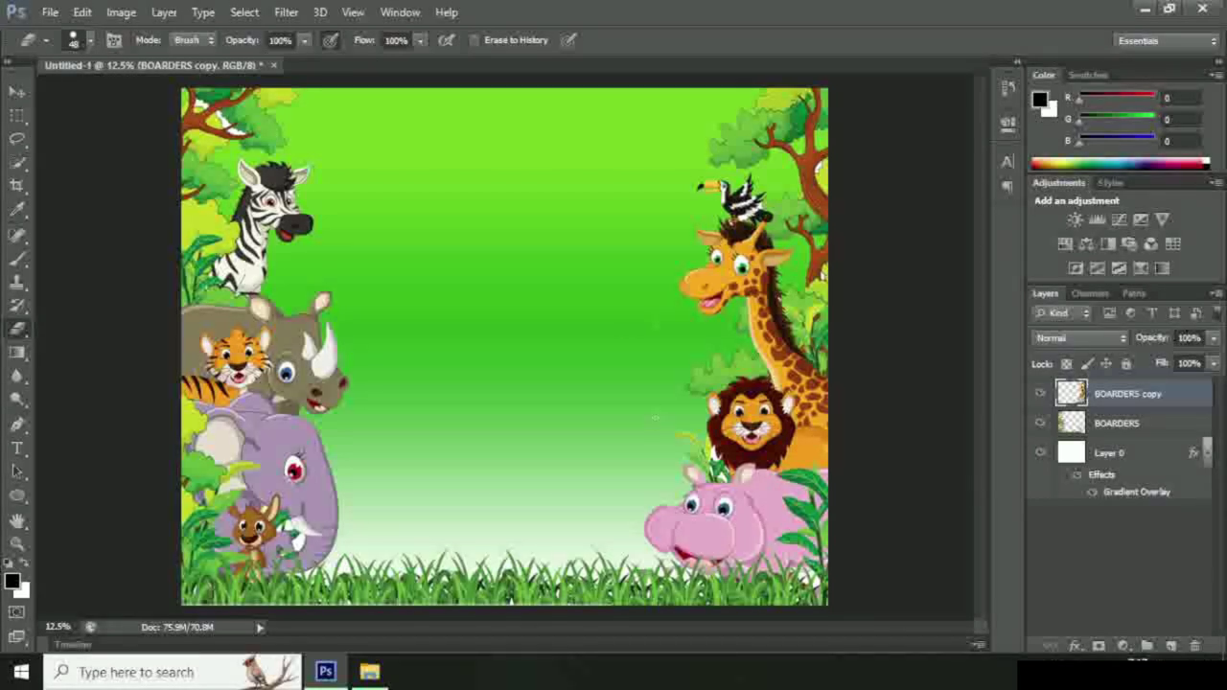
{"action": "key", "text": "ctrl+minus"}
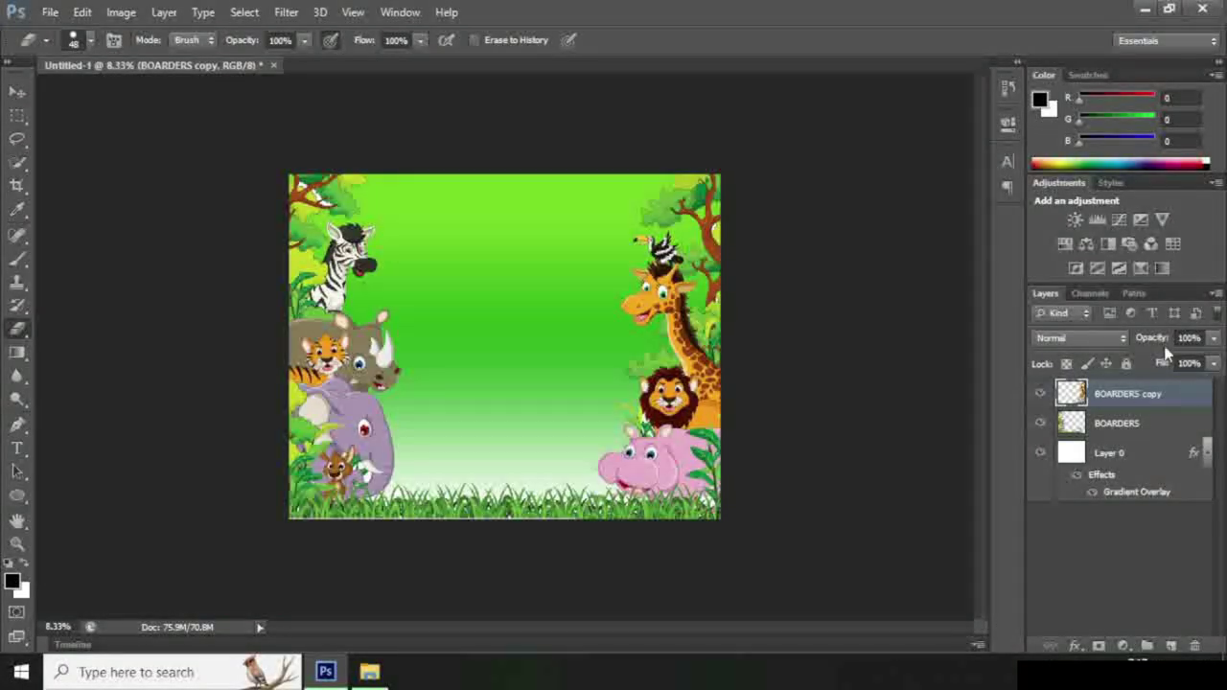
Lock both the BOARDERS copy and BOARDERS layers.
{"action": "left_click", "coordinate": [1125, 363]}
{"action": "left_click", "coordinate": [1117, 423]}
{"action": "left_click", "coordinate": [1125, 363]}
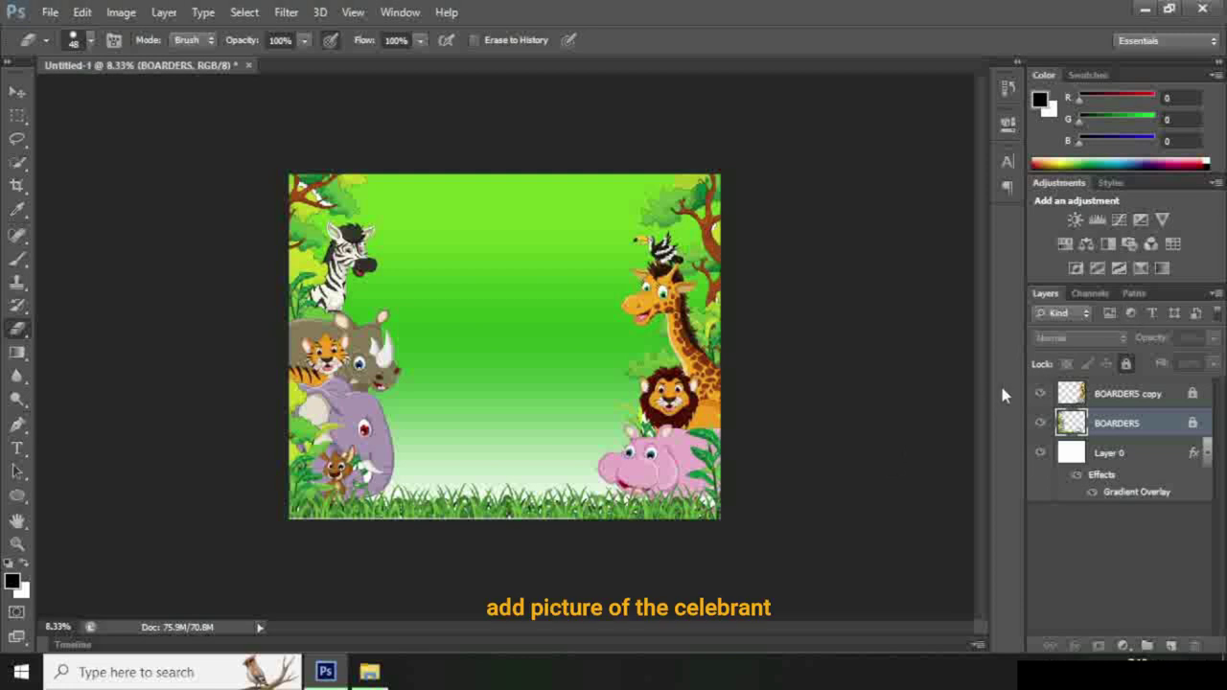
{"action": "left_click", "coordinate": [370, 673]}
{"action": "mouse_move", "coordinate": [1065, 355]}
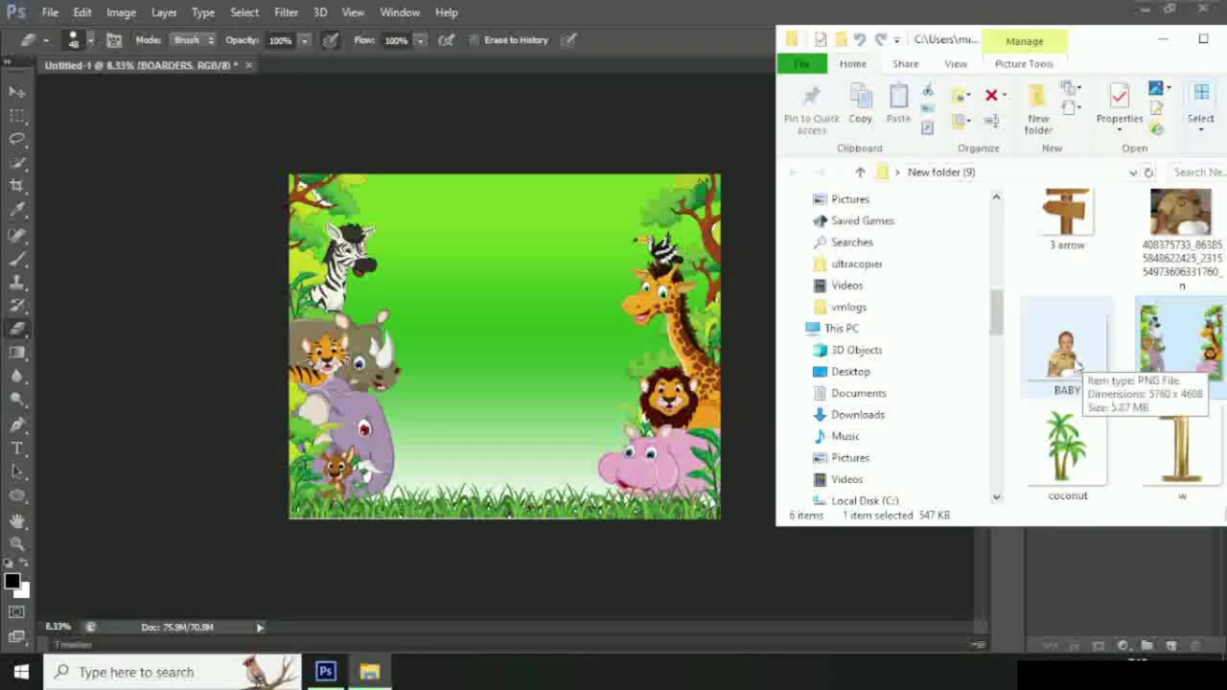
Place the BABY photo in the centre and enlarge it to about 346%.
{"action": "mouse_move", "coordinate": [1075, 367]}
{"action": "left_mouse_down"}
{"action": "mouse_move", "coordinate": [582, 405]}
{"action": "mouse_move", "coordinate": [508, 374]}
{"action": "left_mouse_up"}
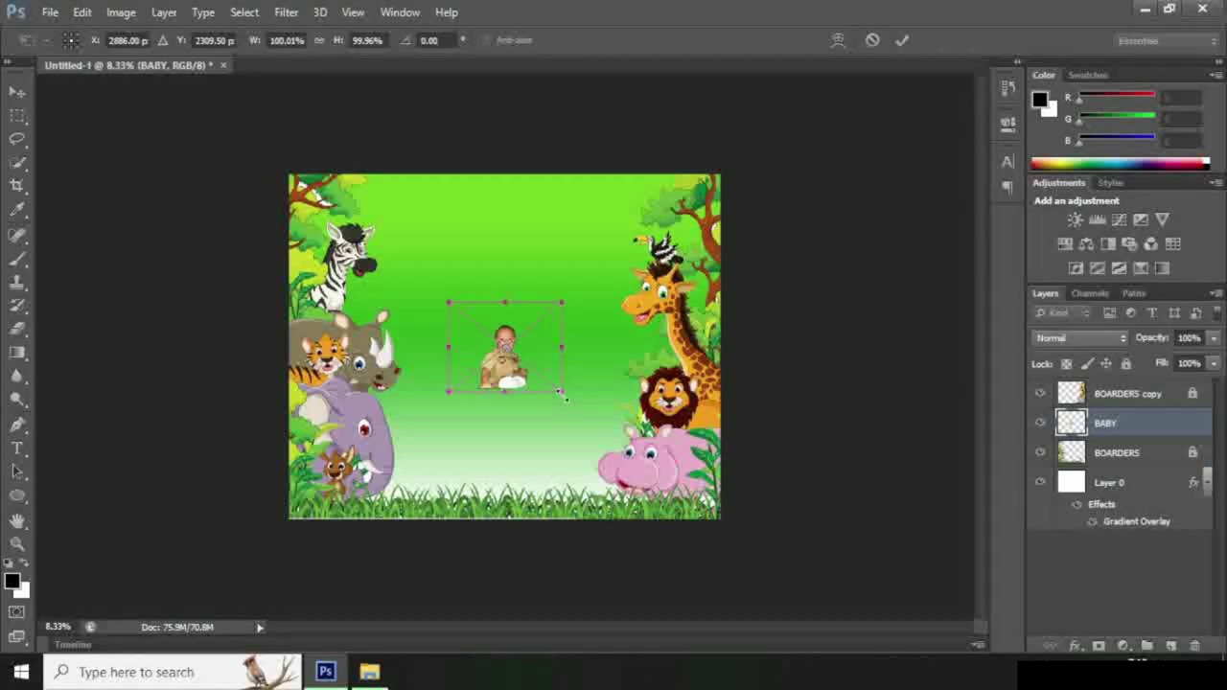
{"action": "left_click_drag", "start_coordinate": [559, 392], "coordinate": [680, 486]}
{"action": "left_click_drag", "start_coordinate": [436, 303], "coordinate": [321, 201]}
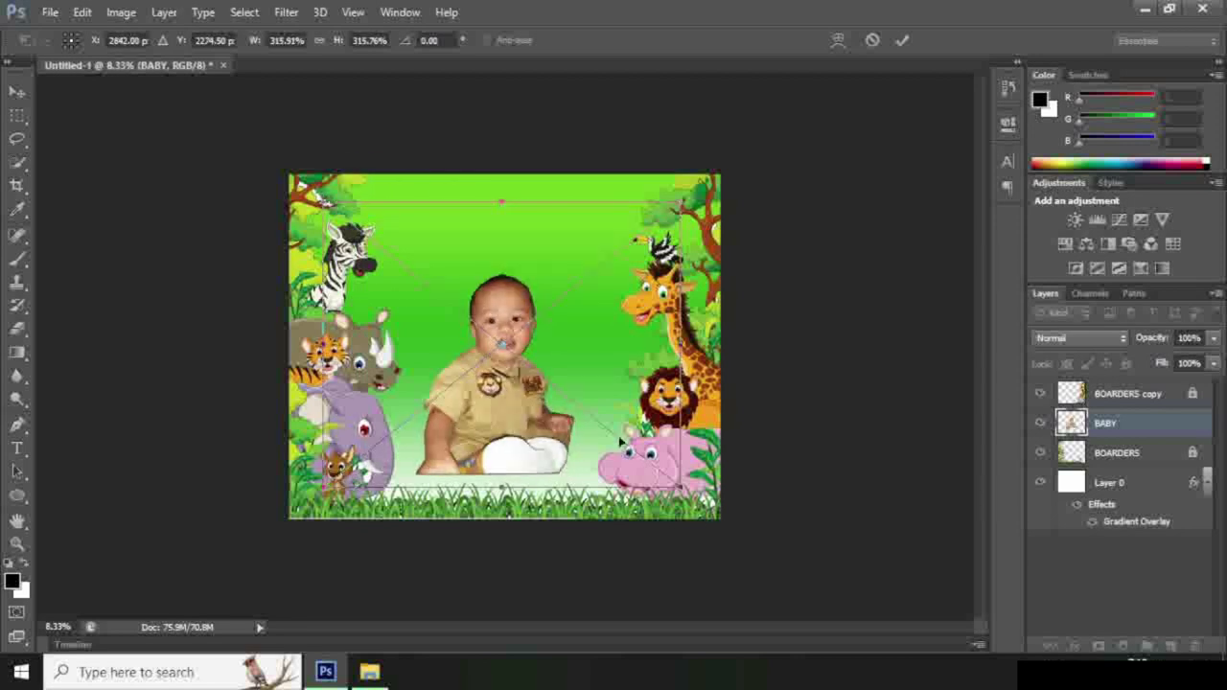
{"action": "left_click_drag", "start_coordinate": [663, 484], "coordinate": [719, 479]}
{"action": "left_click_drag", "start_coordinate": [575, 402], "coordinate": [541, 407]}
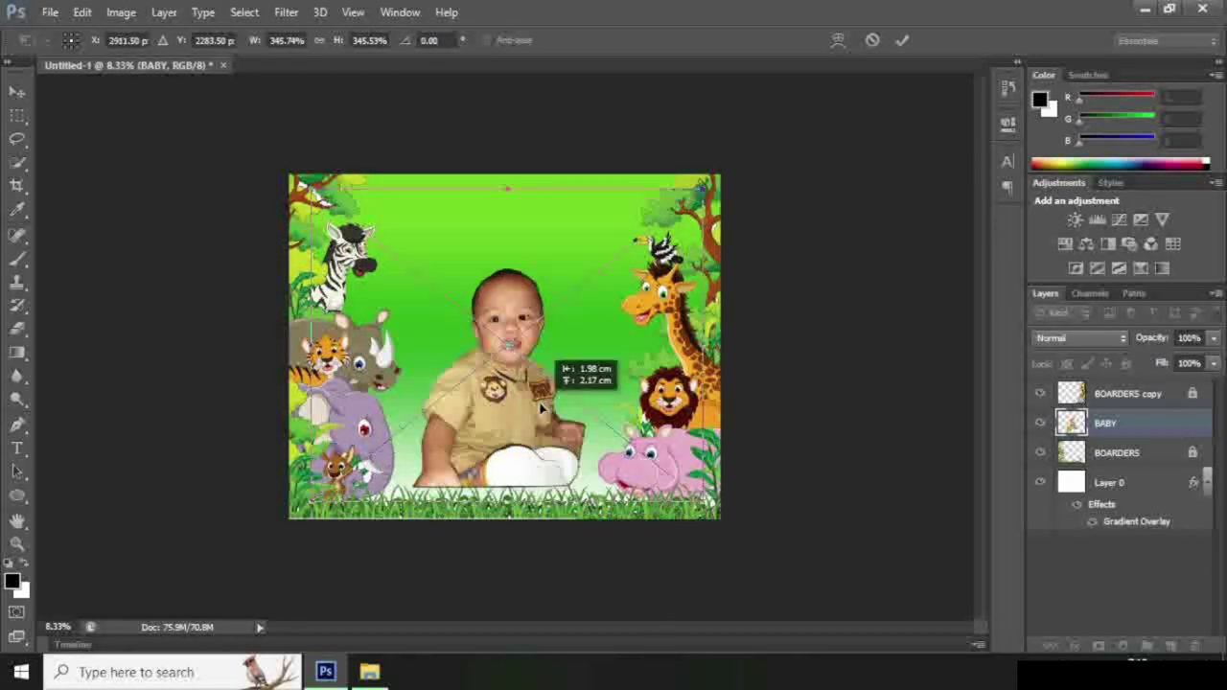
{"action": "key", "text": "Return"}
Move the BABY layer beneath the BOARDERS layers and shift the photo slightly down.
{"action": "key", "text": "e"}
{"action": "left_click_drag", "start_coordinate": [1153, 431], "coordinate": [1172, 459]}
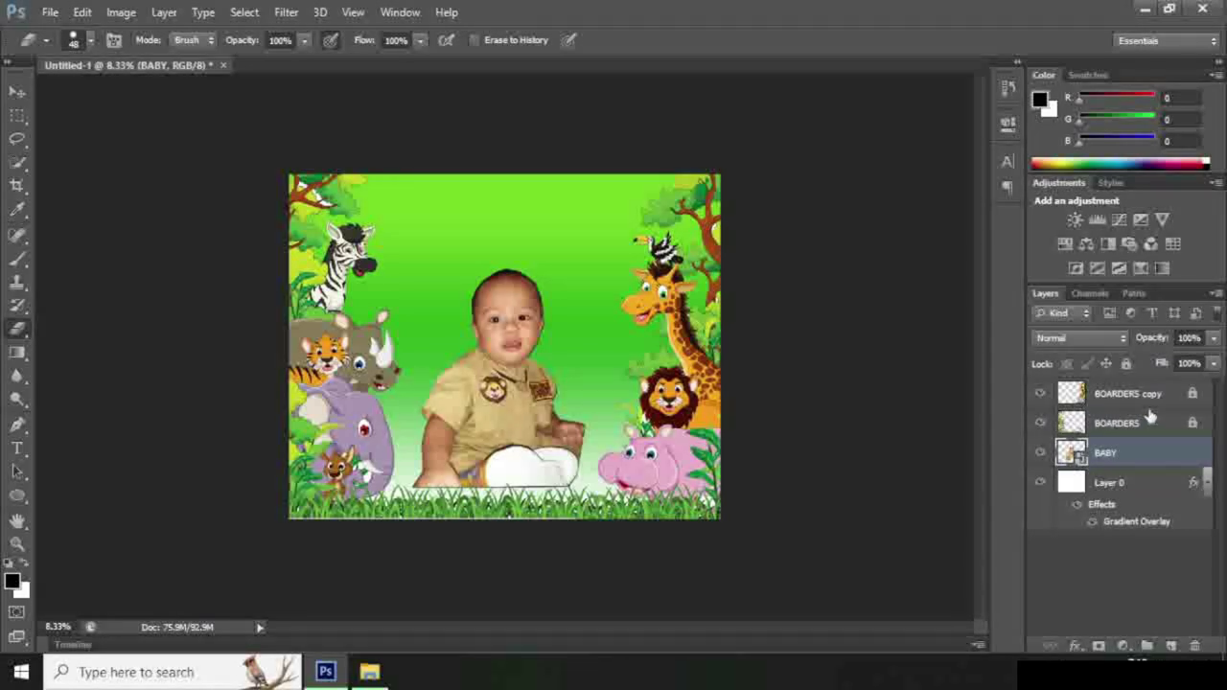
{"action": "key", "text": "v"}
{"action": "mouse_move", "coordinate": [499, 429]}
{"action": "left_mouse_down"}
{"action": "mouse_move", "coordinate": [495, 442]}
{"action": "mouse_move", "coordinate": [529, 463]}
{"action": "left_mouse_up"}
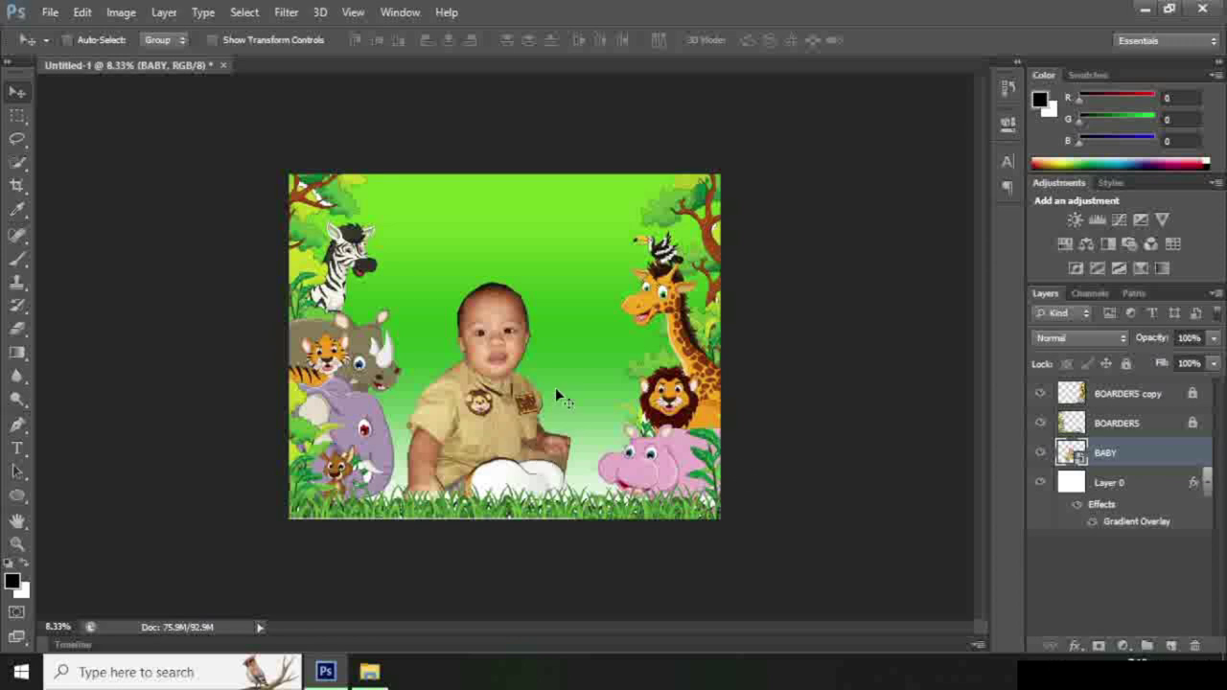
Enlarge the baby photo to about 418% and reposition it between the borders.
{"action": "key", "text": "ctrl+t"}
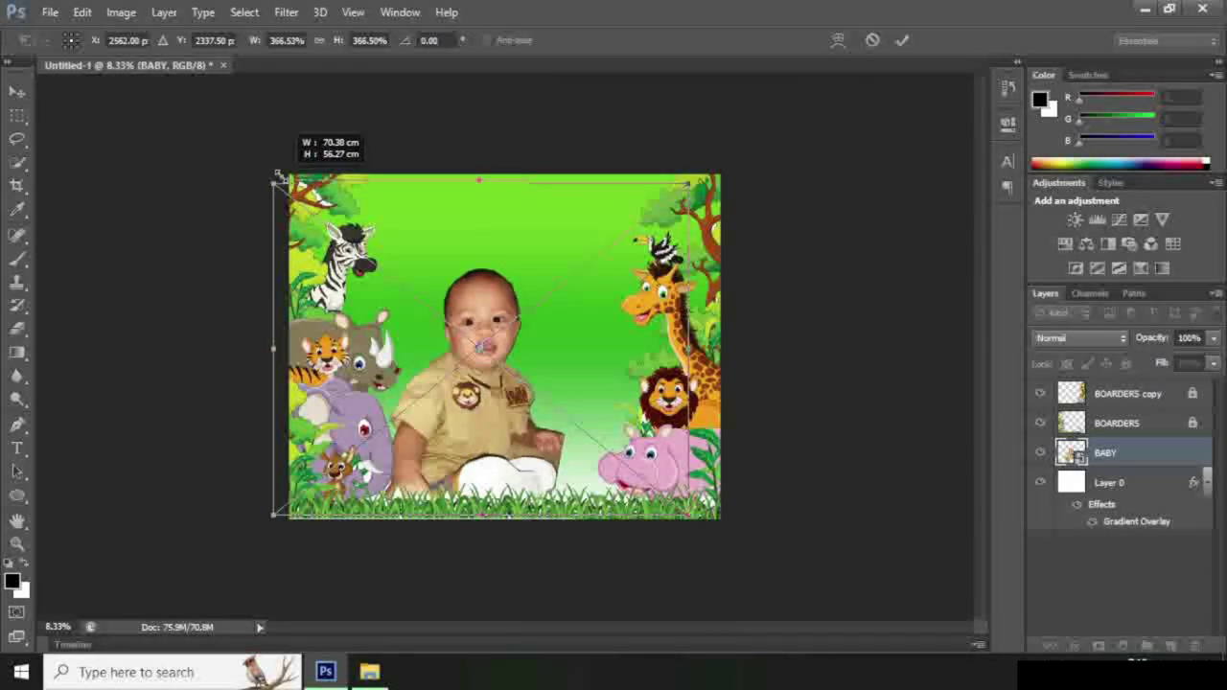
{"action": "left_click_drag", "start_coordinate": [295, 202], "coordinate": [256, 170]}
{"action": "left_click_drag", "start_coordinate": [696, 165], "coordinate": [731, 137]}
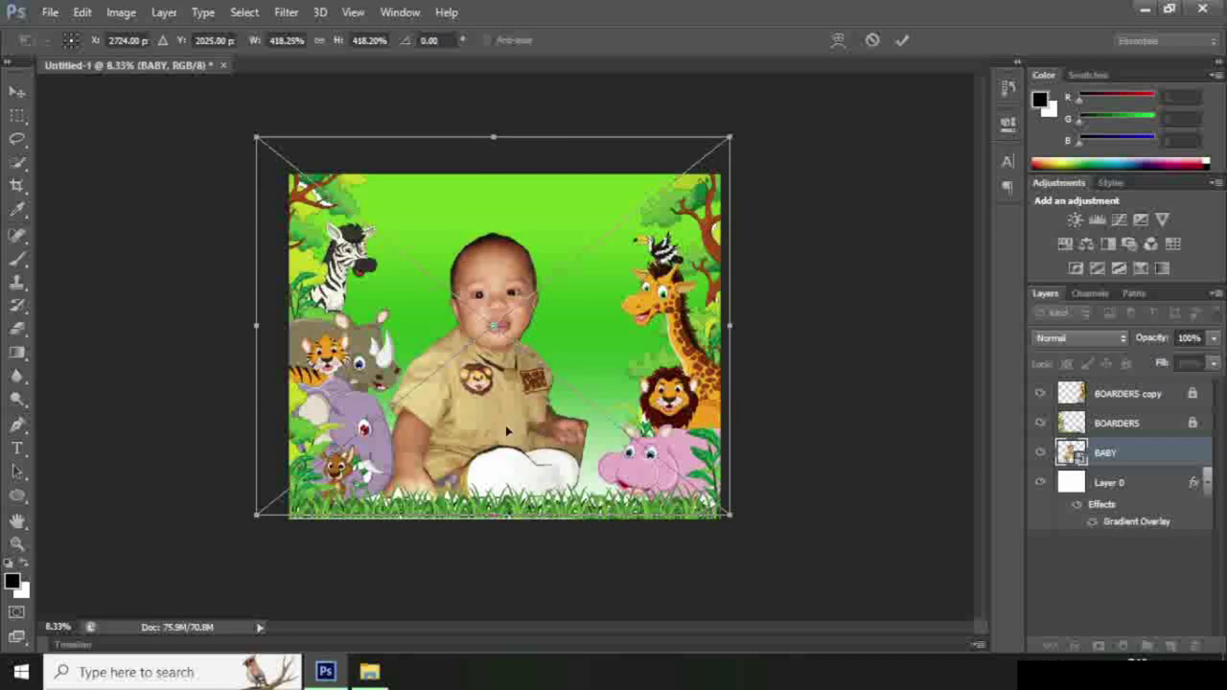
{"action": "left_click_drag", "start_coordinate": [500, 444], "coordinate": [511, 447]}
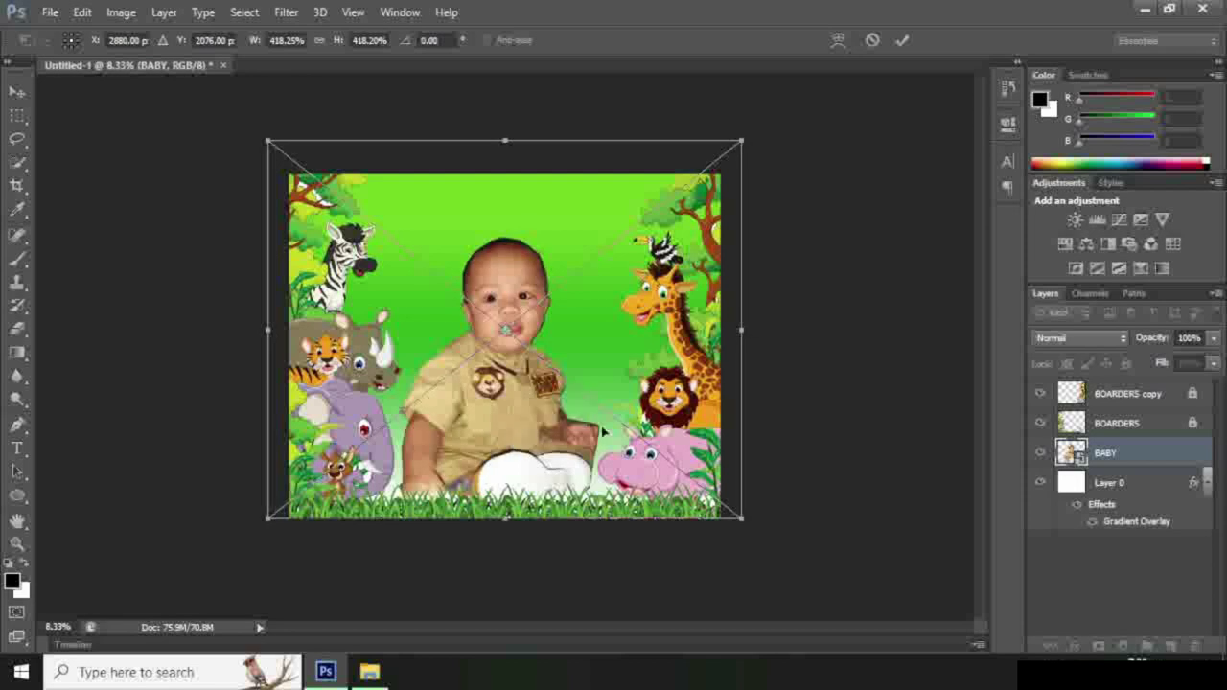
{"action": "left_click", "coordinate": [902, 41]}
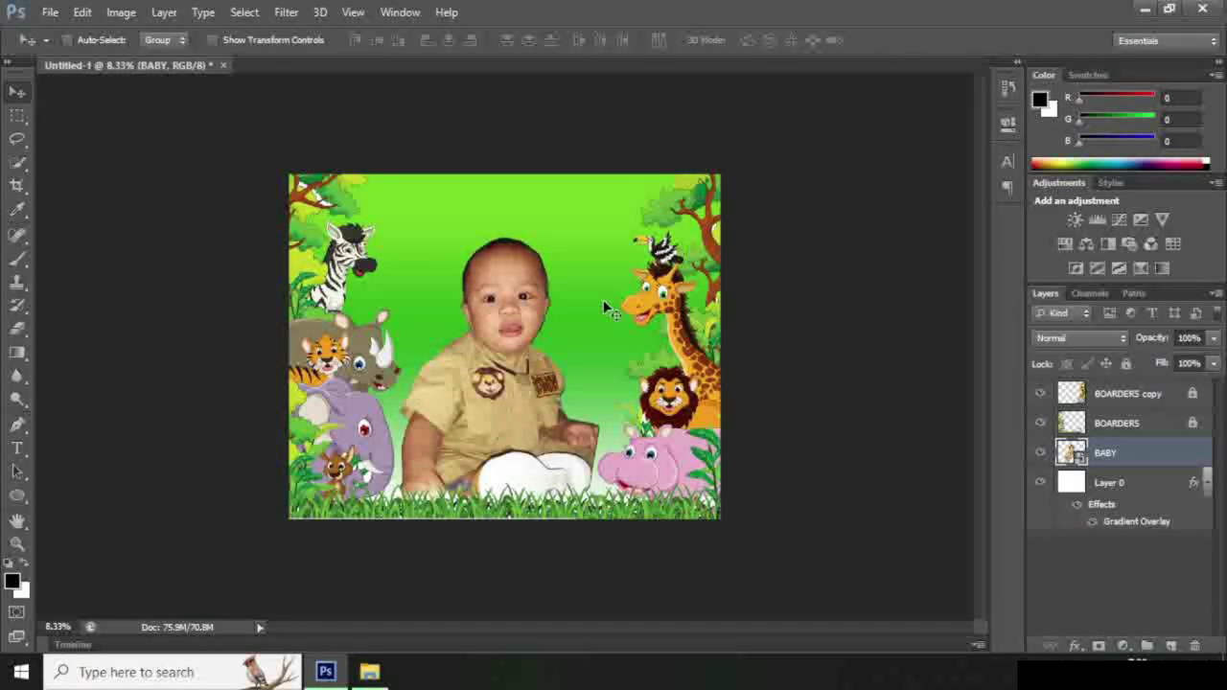
Give the BABY layer a Normal-mode drop shadow with 7 px distance and 79 px size.
{"action": "right_click", "coordinate": [1160, 461]}
{"action": "left_click", "coordinate": [890, 93]}
{"action": "left_click_drag", "start_coordinate": [706, 96], "coordinate": [834, 101]}
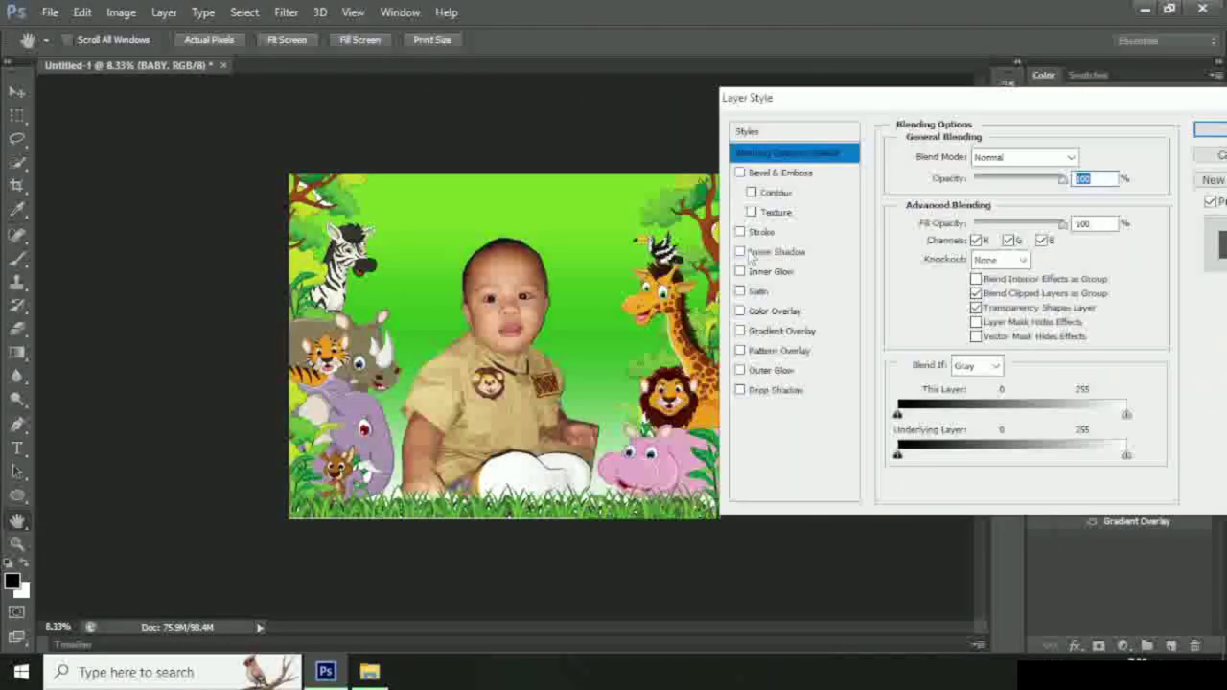
{"action": "left_click", "coordinate": [779, 391]}
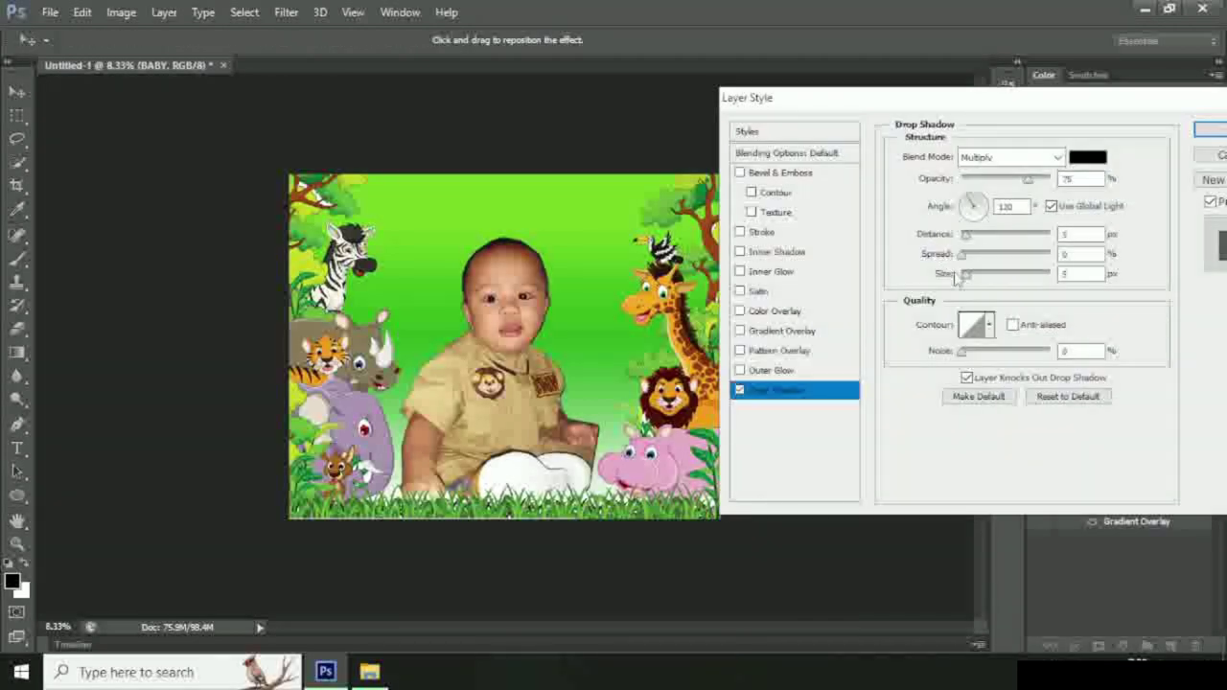
{"action": "left_click", "coordinate": [1011, 157]}
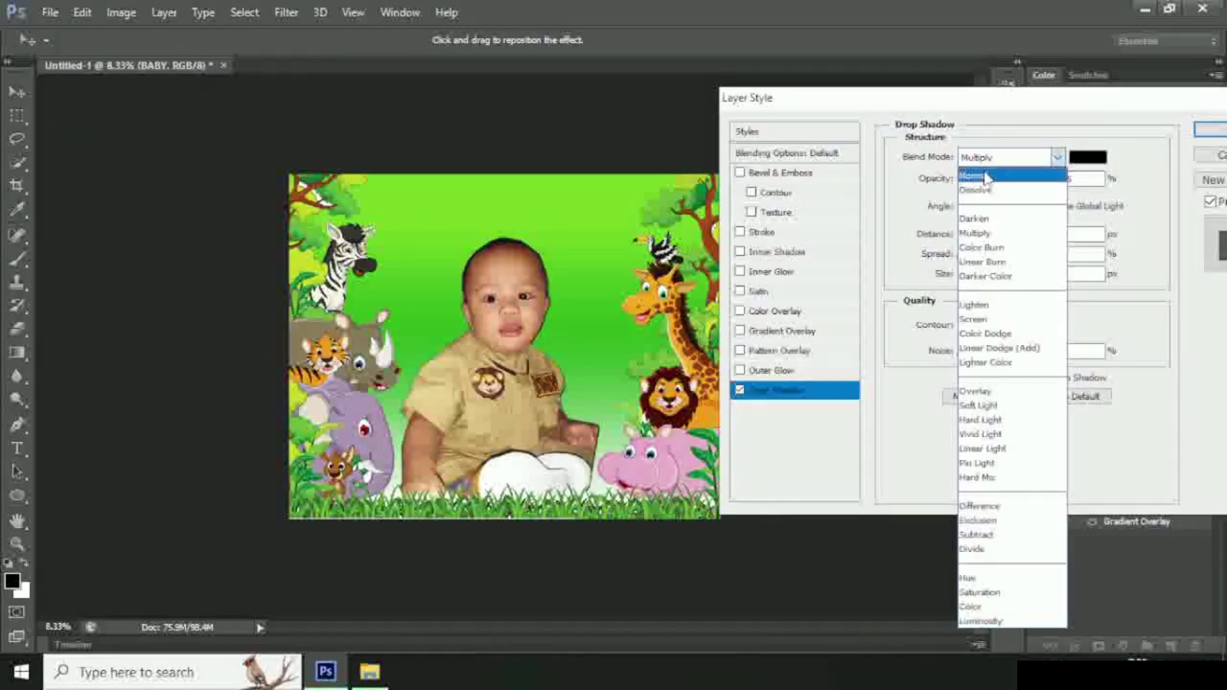
{"action": "left_click", "coordinate": [987, 158]}
{"action": "left_click_drag", "start_coordinate": [969, 242], "coordinate": [983, 243]}
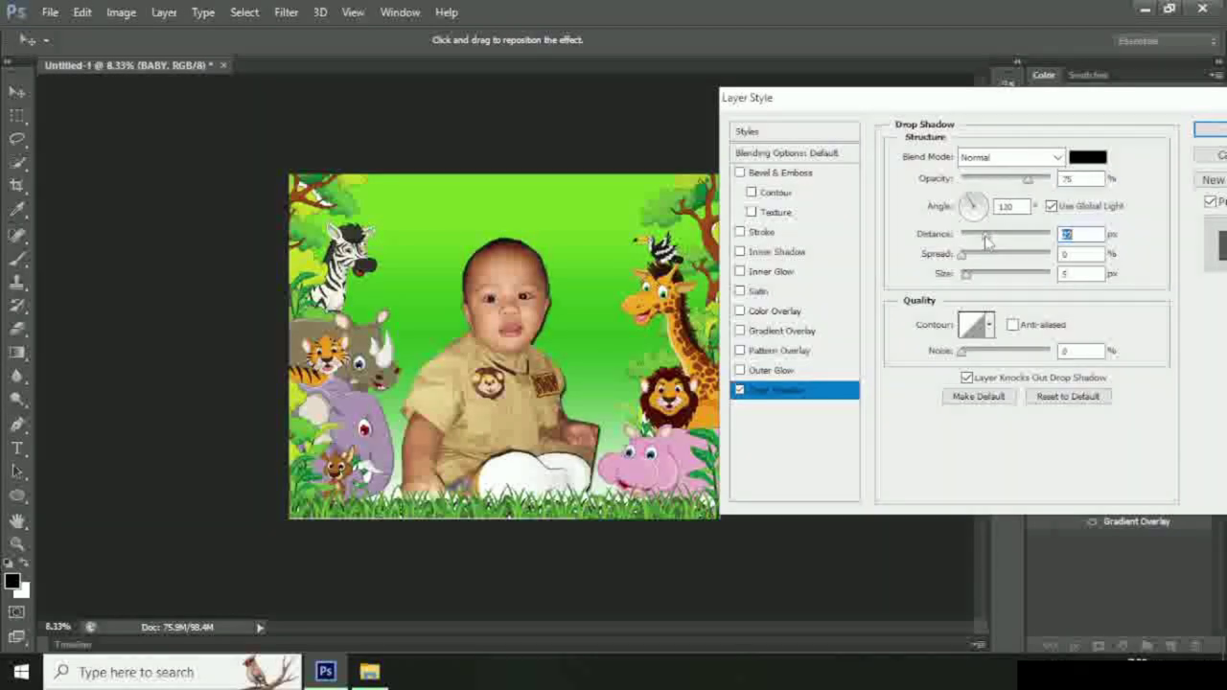
{"action": "mouse_move", "coordinate": [982, 242]}
{"action": "left_mouse_down"}
{"action": "mouse_move", "coordinate": [969, 242]}
{"action": "mouse_move", "coordinate": [995, 278]}
{"action": "mouse_move", "coordinate": [961, 255]}
{"action": "left_mouse_up"}
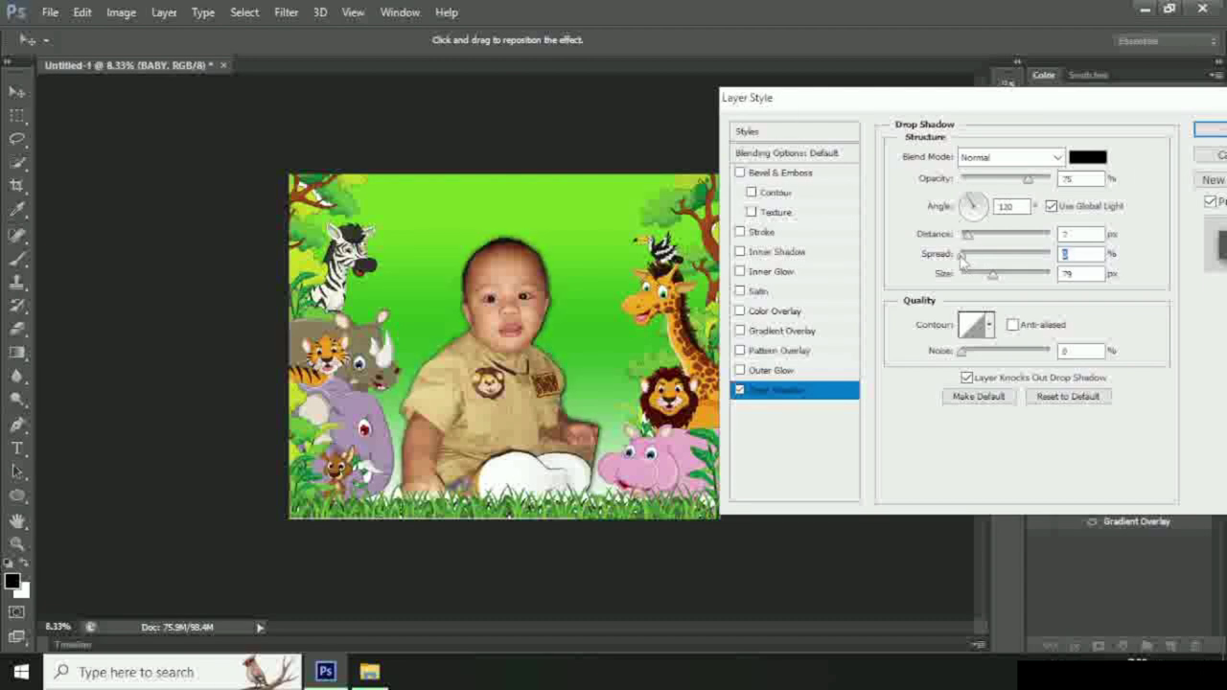
{"action": "left_click_drag", "start_coordinate": [1127, 108], "coordinate": [977, 103]}
{"action": "left_click", "coordinate": [1087, 118]}
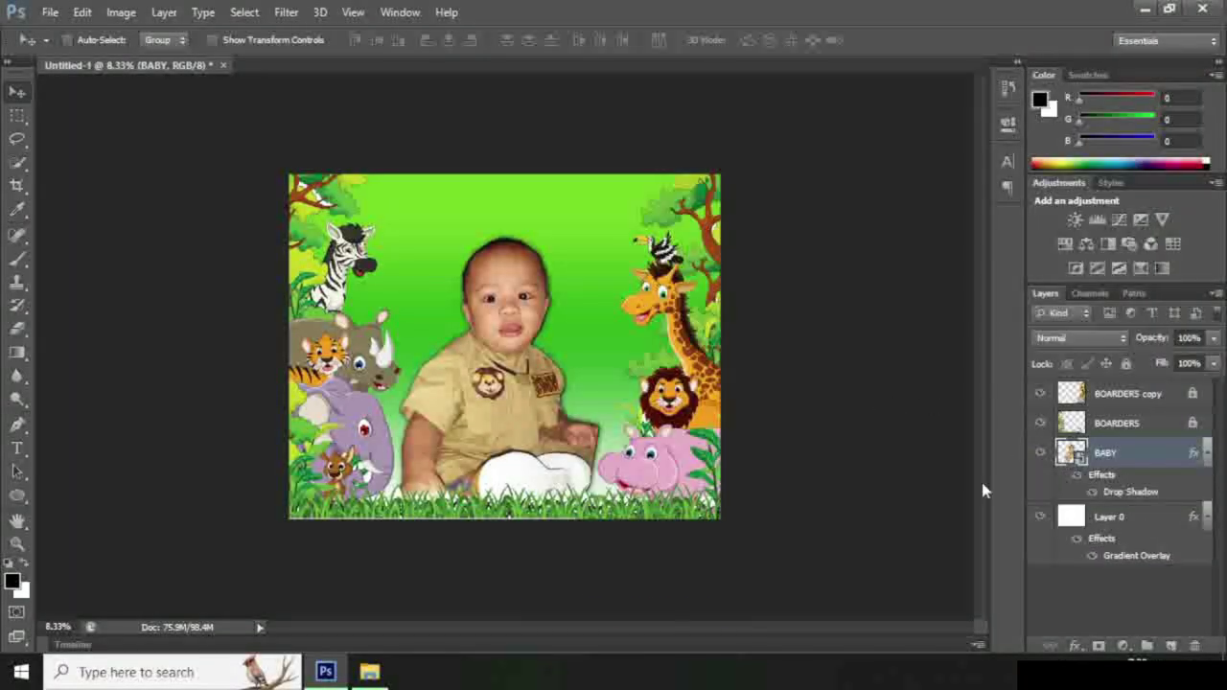
Place the gold 1 image on the poster, enlarge it and tilt it rightward.
{"action": "left_click", "coordinate": [369, 672]}
{"action": "left_click_drag", "start_coordinate": [977, 383], "coordinate": [614, 384]}
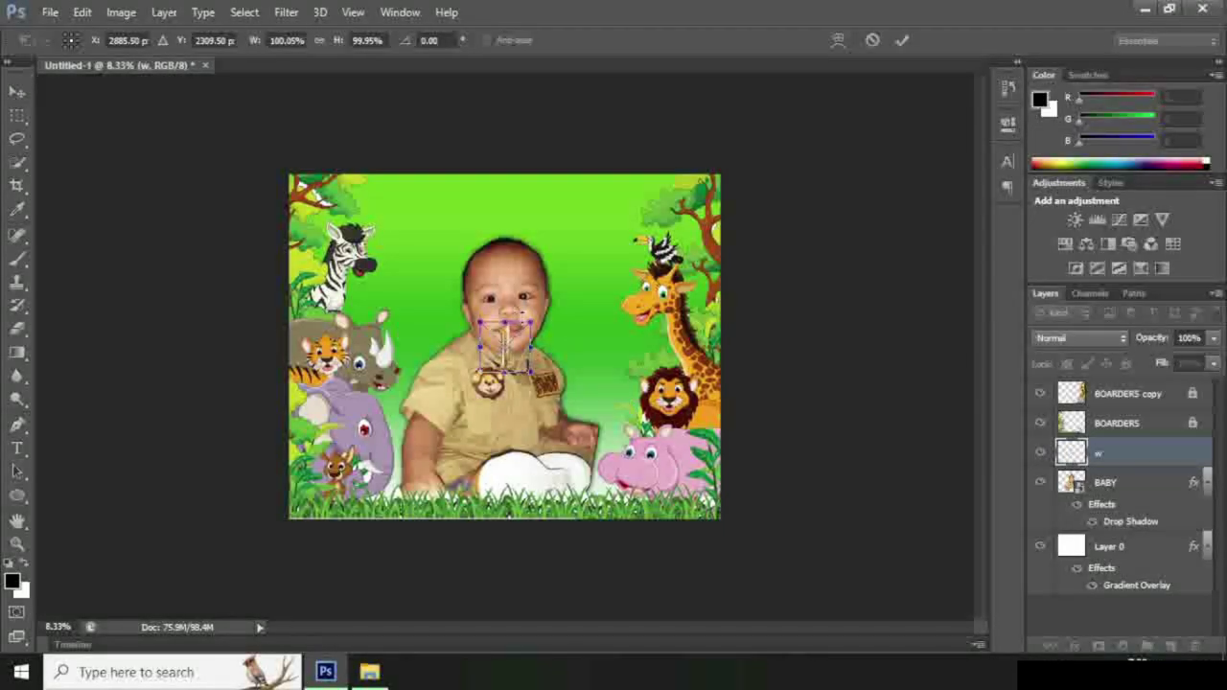
{"action": "left_click_drag", "start_coordinate": [532, 322], "coordinate": [628, 226]}
{"action": "left_click_drag", "start_coordinate": [479, 372], "coordinate": [422, 431]}
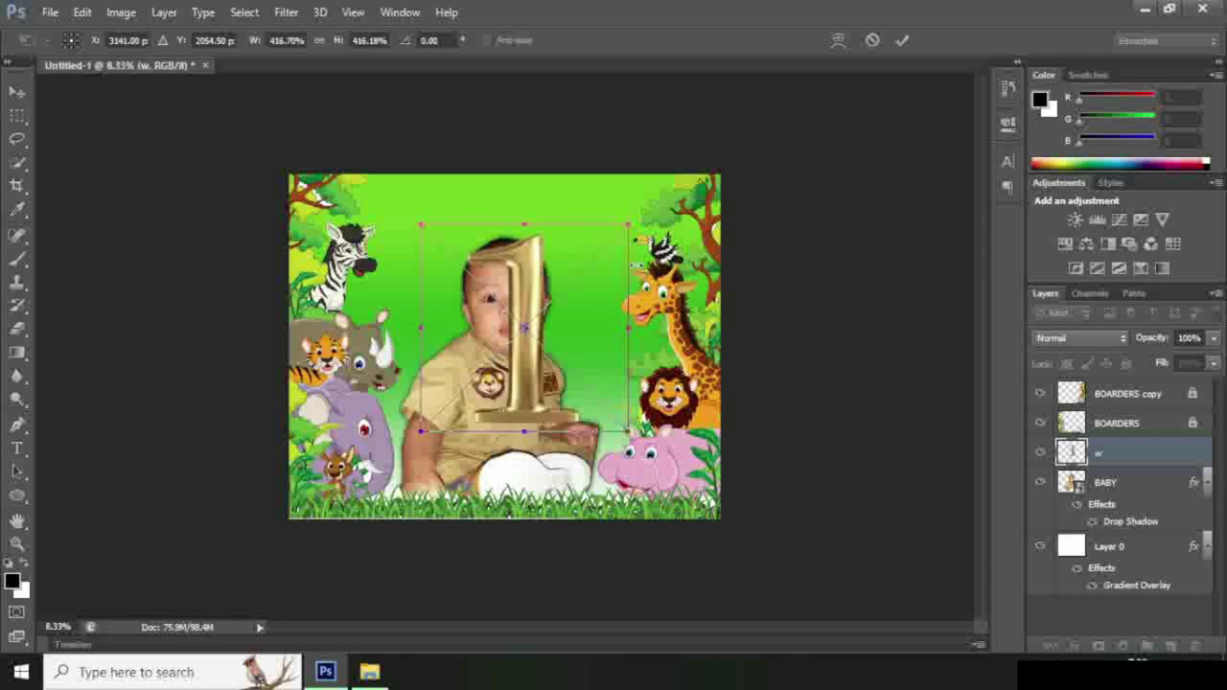
{"action": "mouse_move", "coordinate": [541, 408]}
{"action": "left_mouse_down"}
{"action": "mouse_move", "coordinate": [580, 462]}
{"action": "mouse_move", "coordinate": [624, 414]}
{"action": "left_mouse_up"}
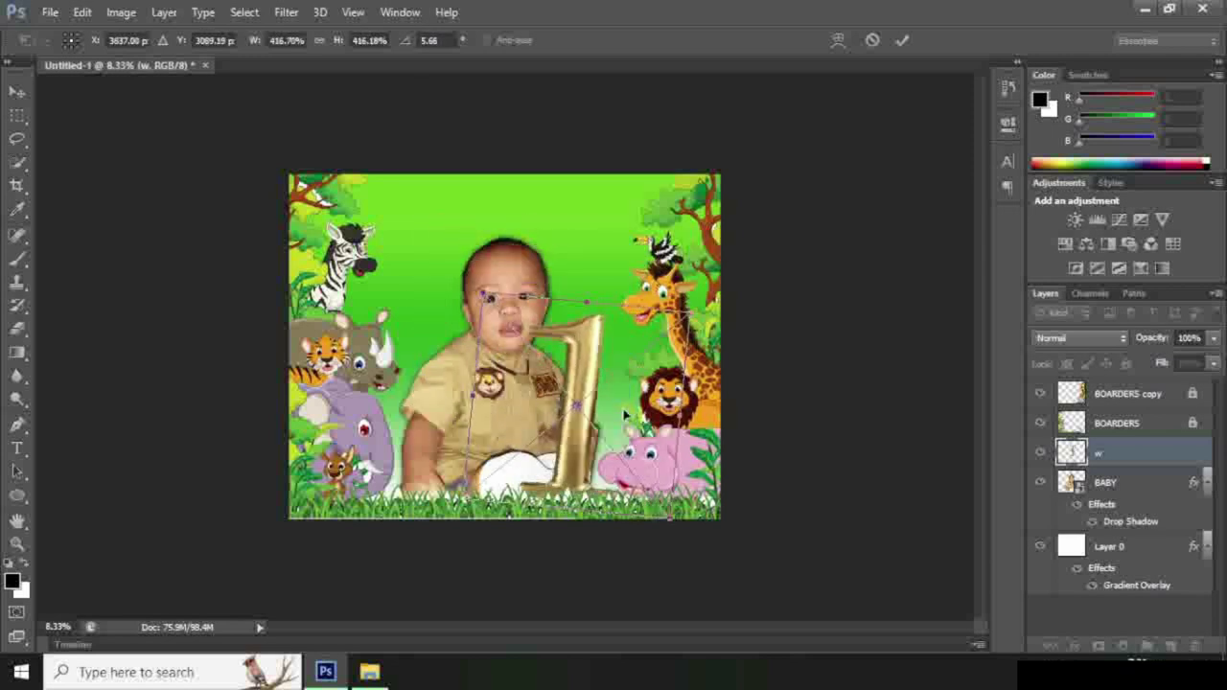
{"action": "left_click_drag", "start_coordinate": [696, 311], "coordinate": [762, 251]}
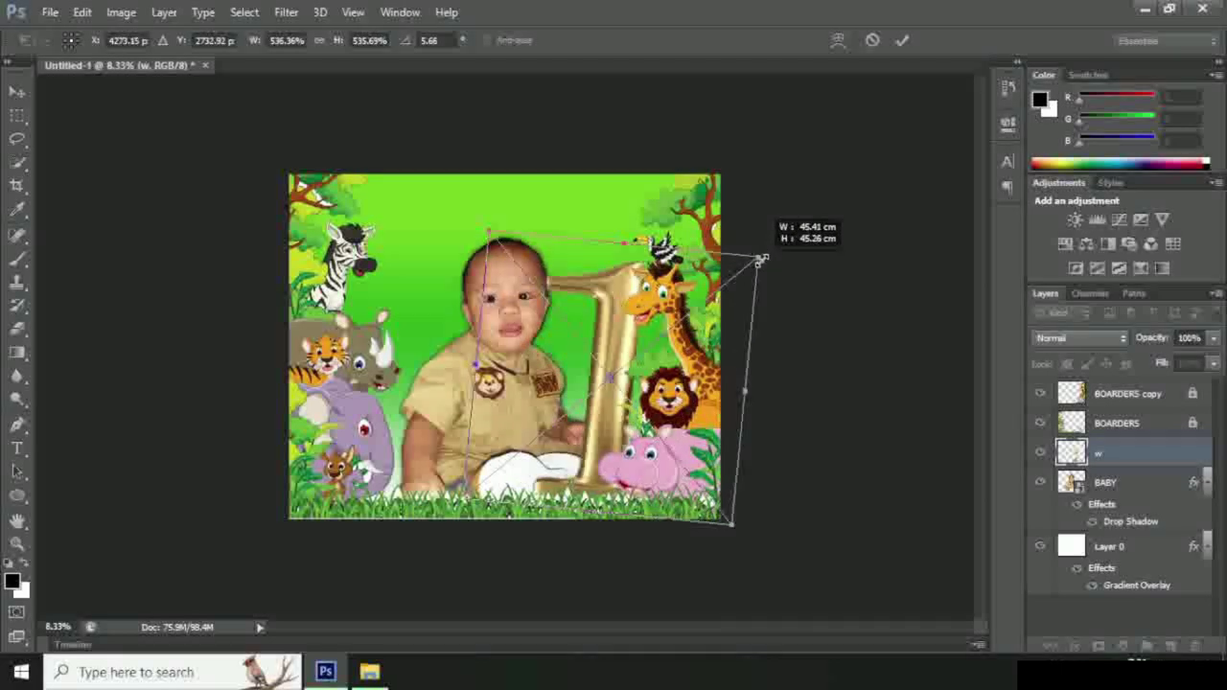
Straighten and enlarge the gold 1 to about 617% beside the baby, then commit.
{"action": "left_click_drag", "start_coordinate": [613, 374], "coordinate": [593, 419]}
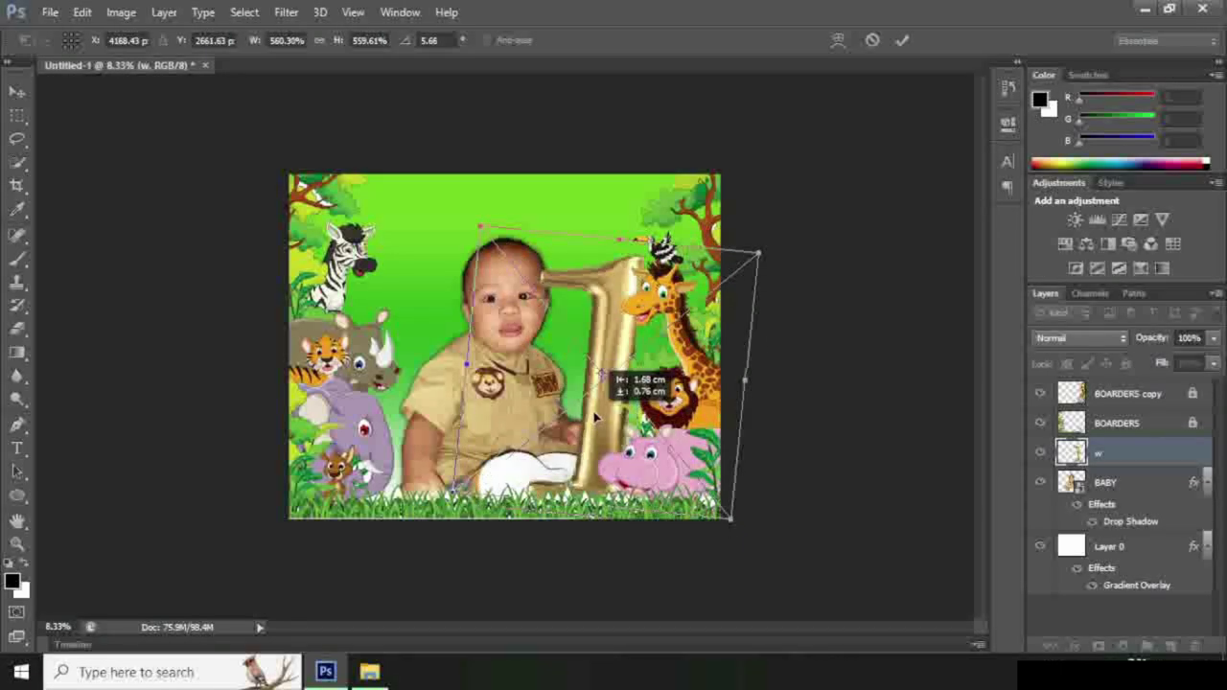
{"action": "left_click_drag", "start_coordinate": [690, 191], "coordinate": [719, 169]}
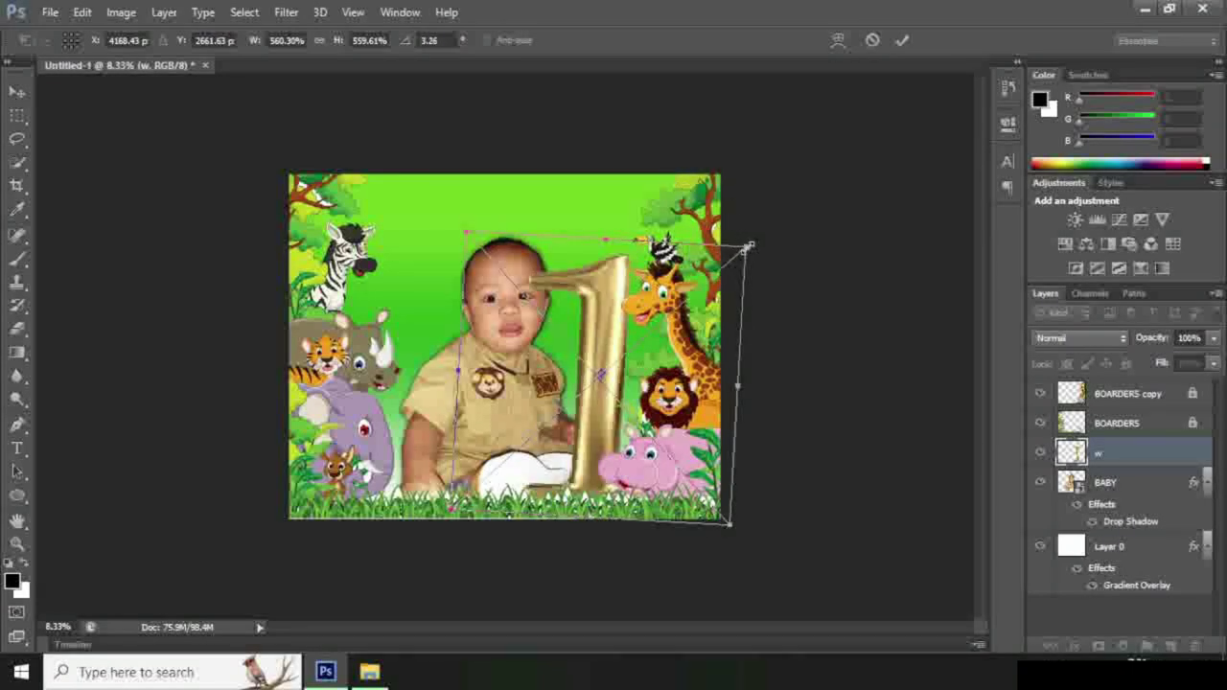
{"action": "left_click_drag", "start_coordinate": [749, 246], "coordinate": [774, 220]}
{"action": "left_click_drag", "start_coordinate": [611, 280], "coordinate": [597, 289]}
{"action": "left_click", "coordinate": [901, 43]}
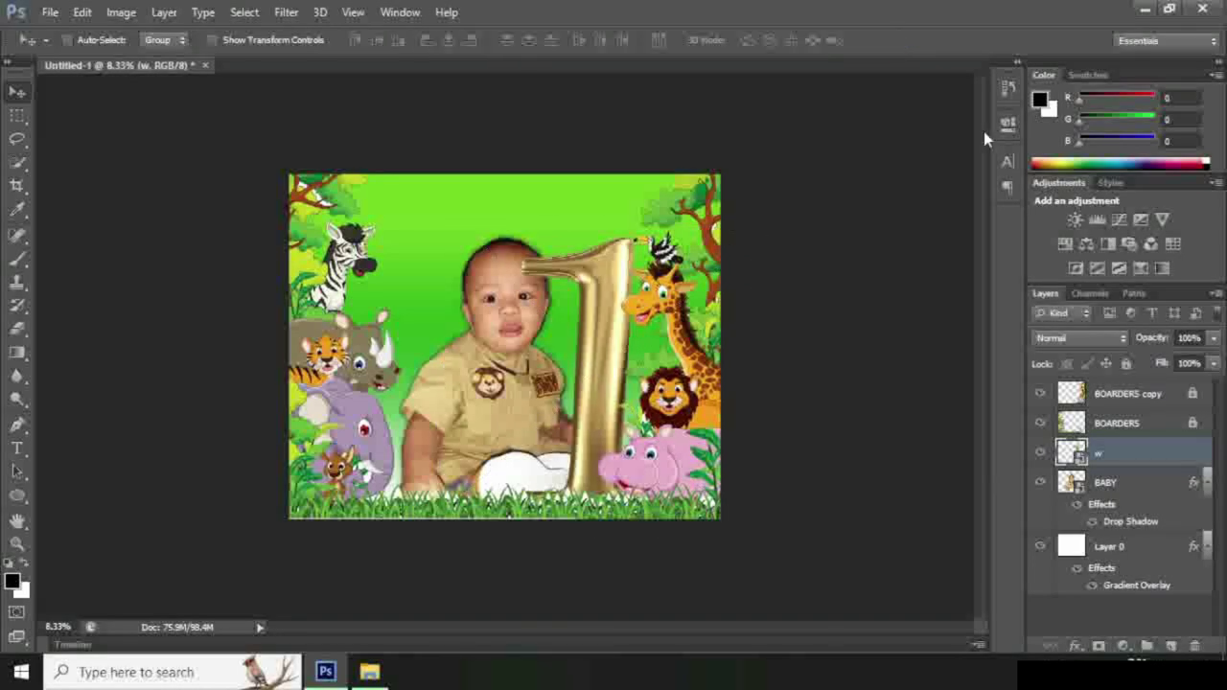
{"action": "left_click", "coordinate": [1148, 487]}
Shrink the baby photo slightly and reposition it a little to the left.
{"action": "left_click_drag", "start_coordinate": [470, 422], "coordinate": [453, 418]}
{"action": "key", "text": "ctrl+t"}
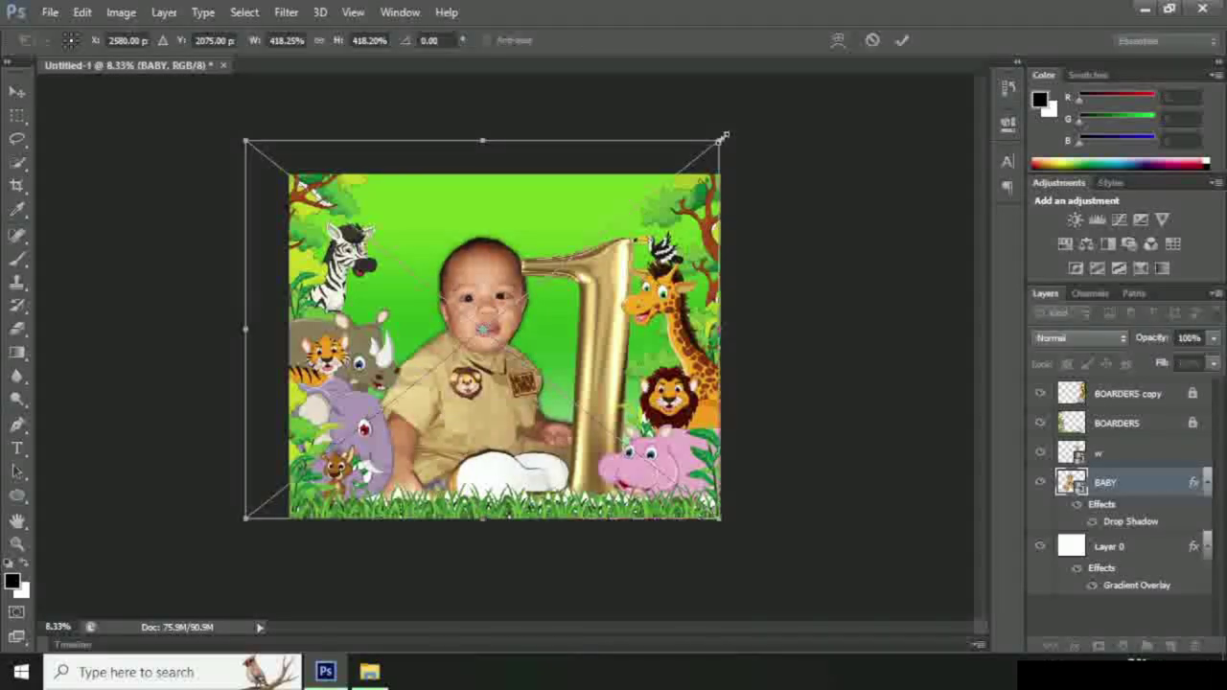
{"action": "left_click_drag", "start_coordinate": [724, 137], "coordinate": [708, 148]}
{"action": "left_click_drag", "start_coordinate": [484, 385], "coordinate": [491, 360]}
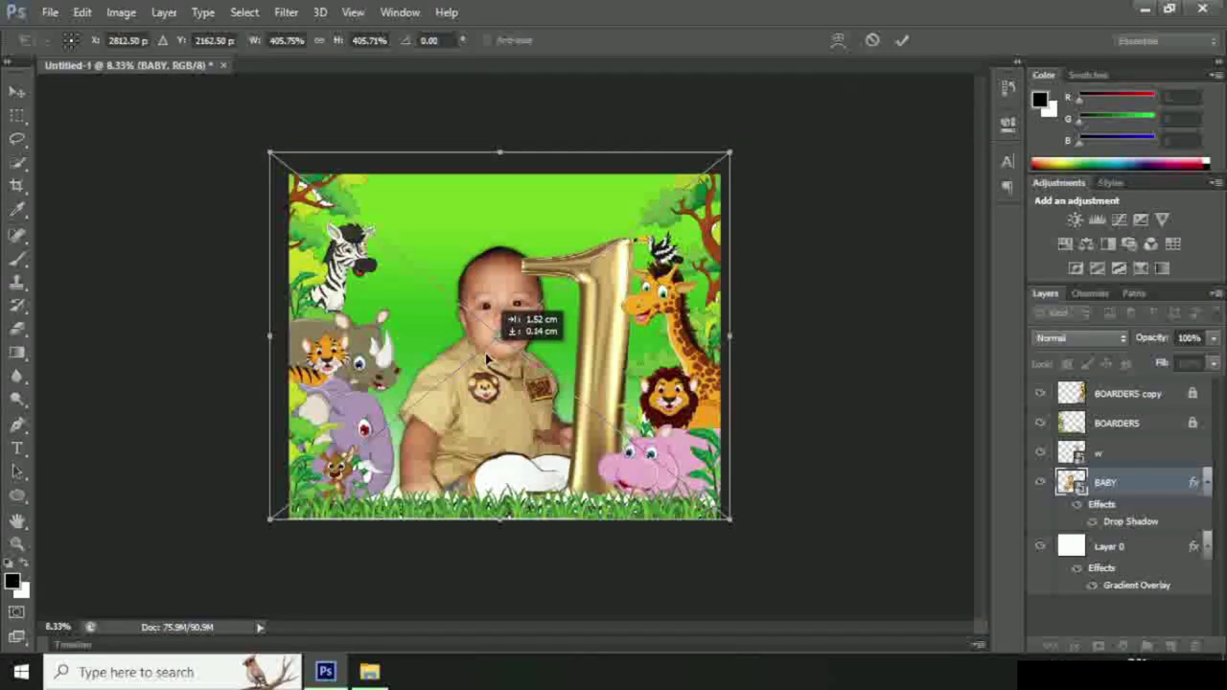
{"action": "left_click_drag", "start_coordinate": [491, 361], "coordinate": [480, 360]}
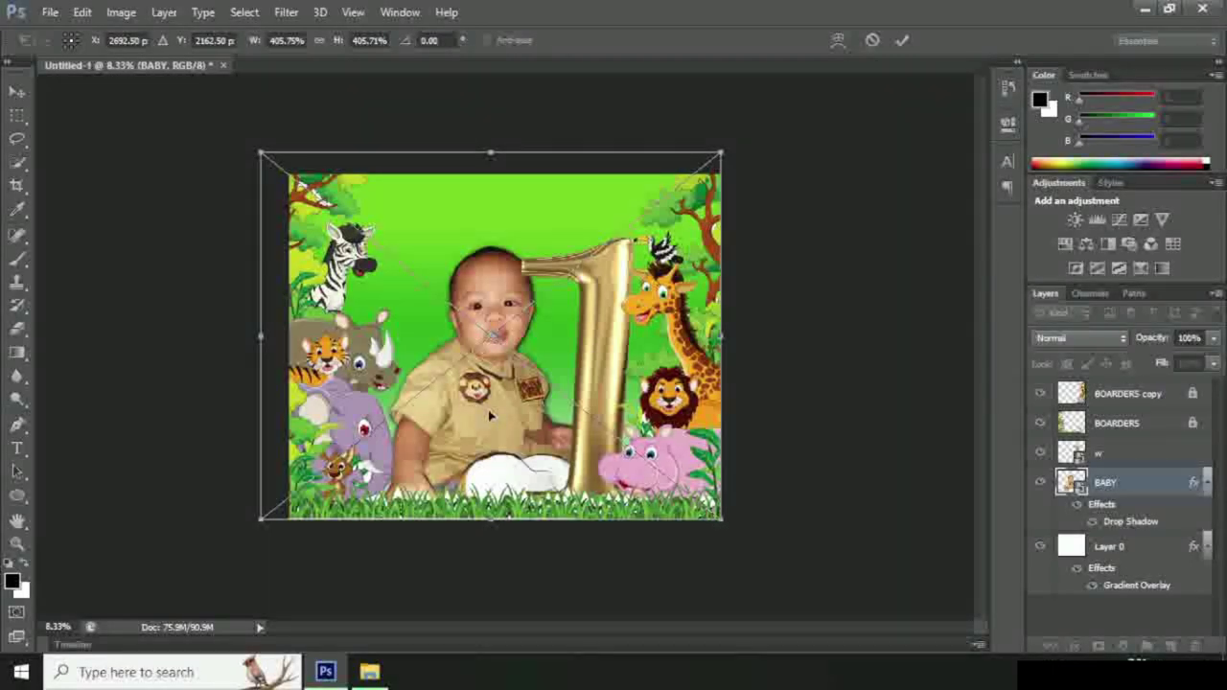
{"action": "left_click_drag", "start_coordinate": [493, 416], "coordinate": [501, 416]}
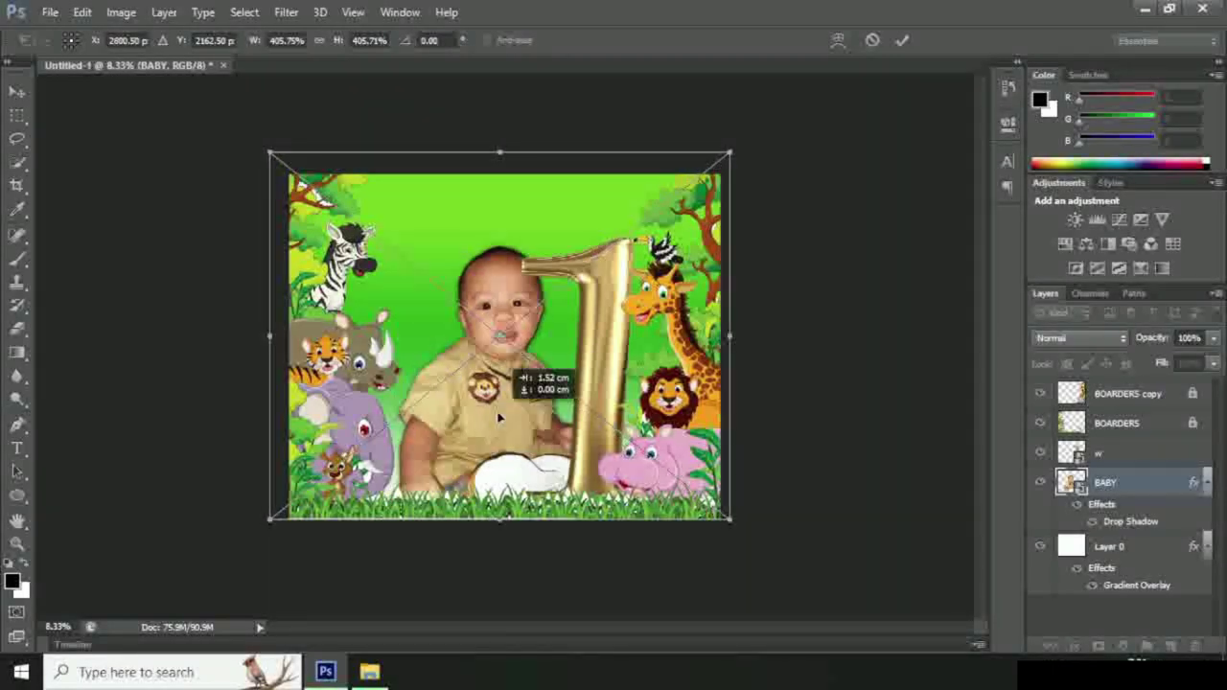
{"action": "left_click", "coordinate": [902, 39]}
Tilt the gold 1 more and stretch it down into the grass.
{"action": "left_click", "coordinate": [1112, 452]}
{"action": "key", "text": "ctrl+t"}
{"action": "left_click_drag", "start_coordinate": [464, 220], "coordinate": [472, 218]}
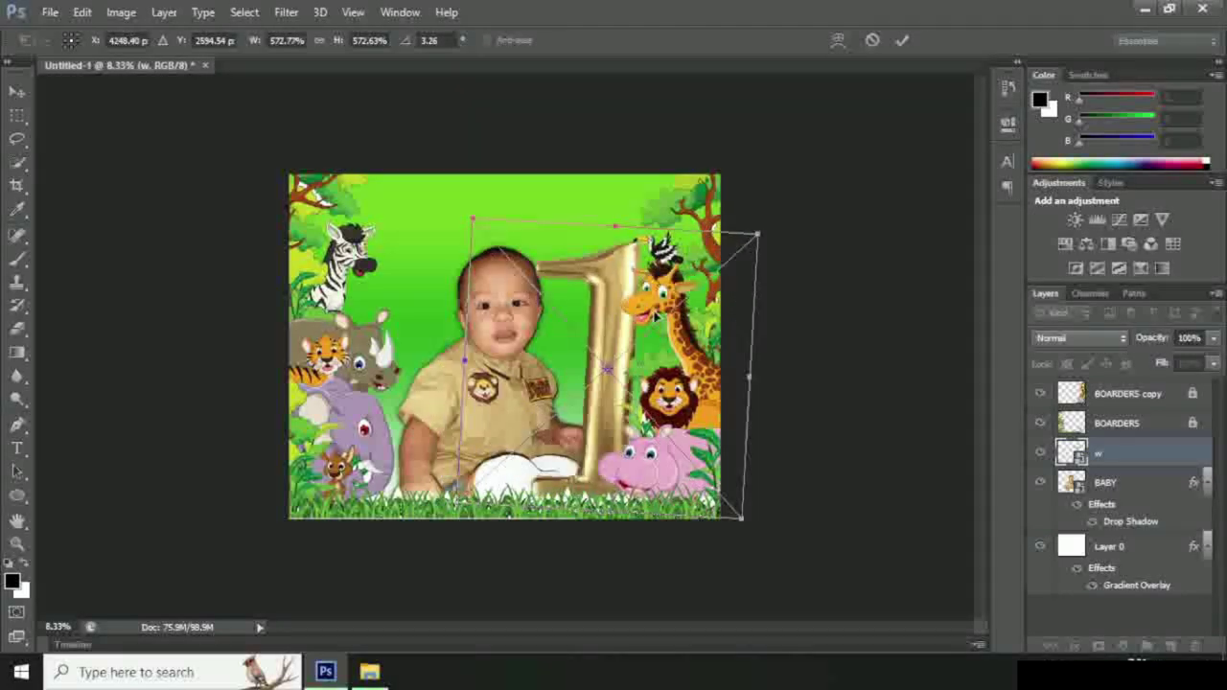
{"action": "left_click_drag", "start_coordinate": [719, 199], "coordinate": [694, 238]}
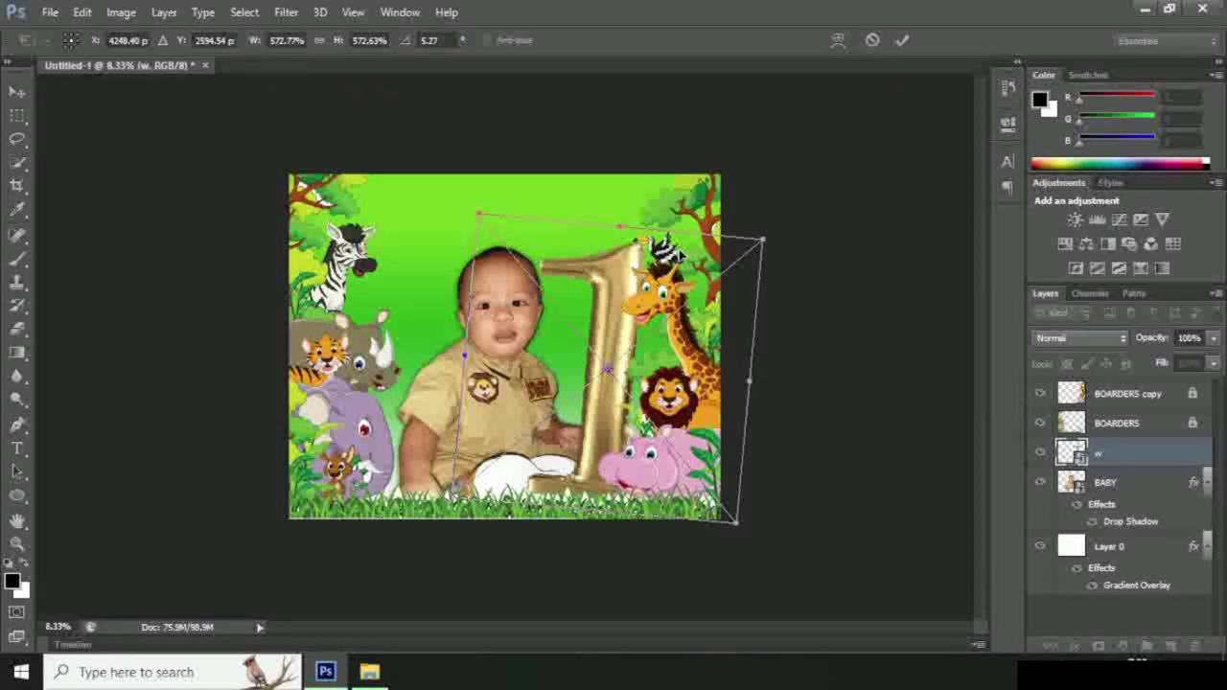
{"action": "left_click_drag", "start_coordinate": [598, 516], "coordinate": [594, 525]}
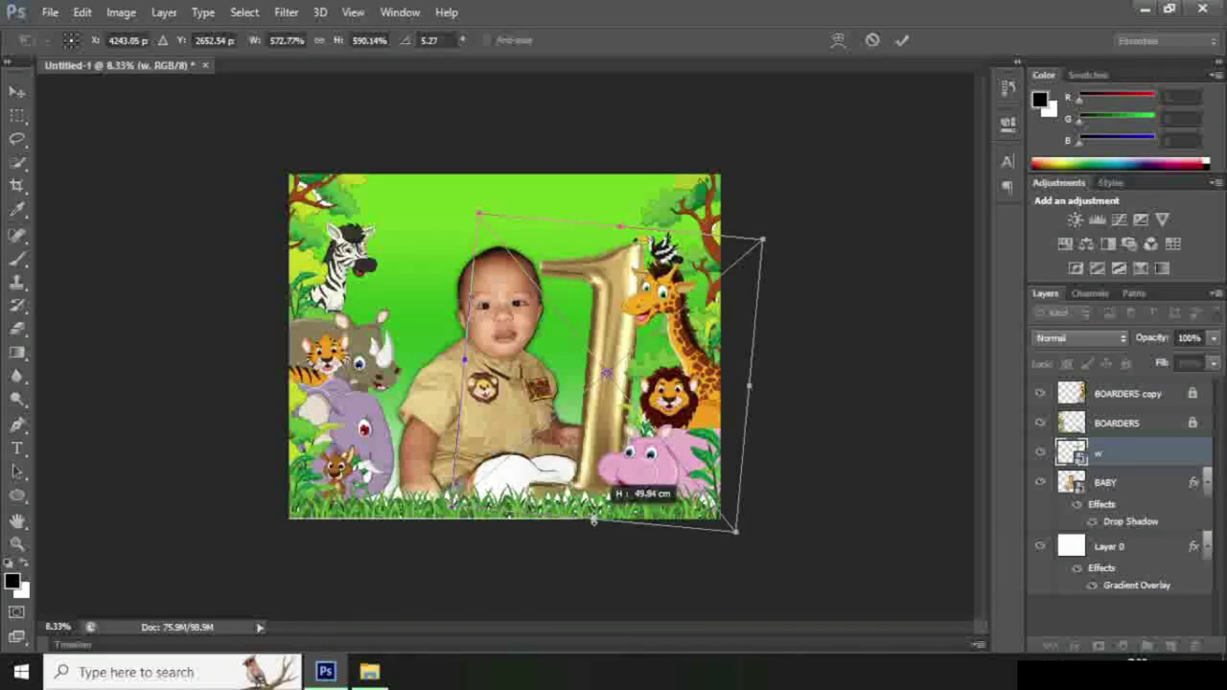
{"action": "left_click", "coordinate": [903, 40]}
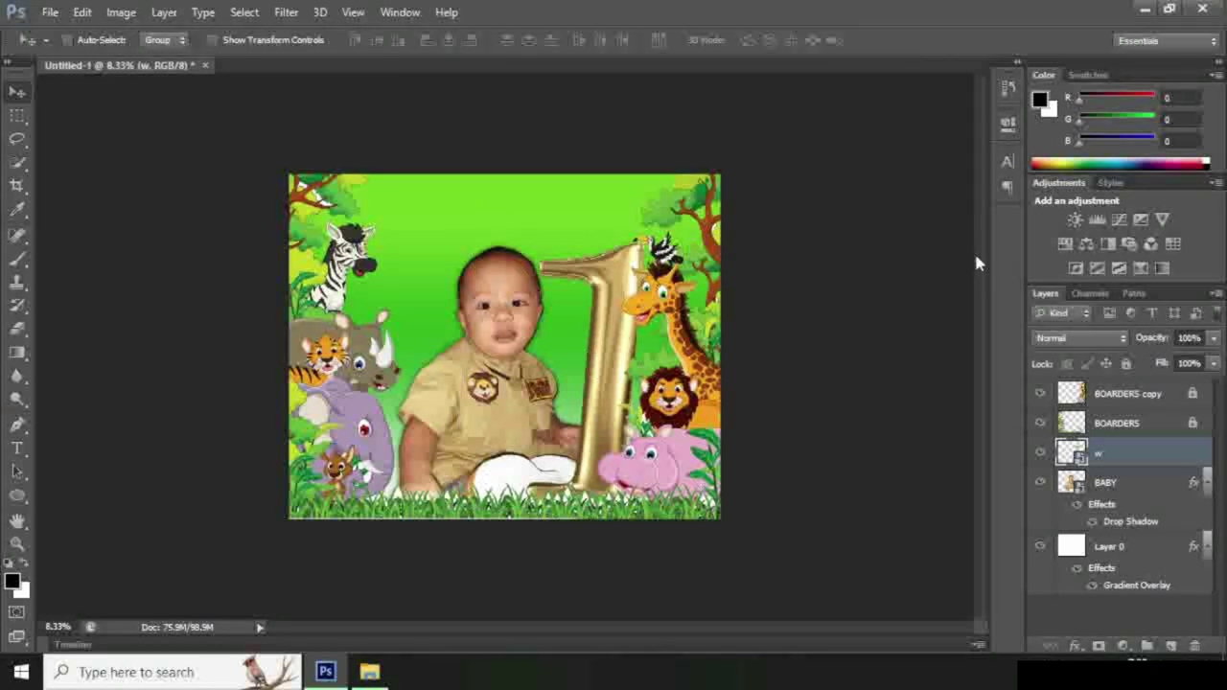
{"action": "left_click_drag", "start_coordinate": [616, 388], "coordinate": [616, 393]}
Enlarge the gold 1 to about 580% × 598% with a 5.27° tilt.
{"action": "key", "text": "ctrl+t"}
{"action": "left_click_drag", "start_coordinate": [492, 224], "coordinate": [485, 217]}
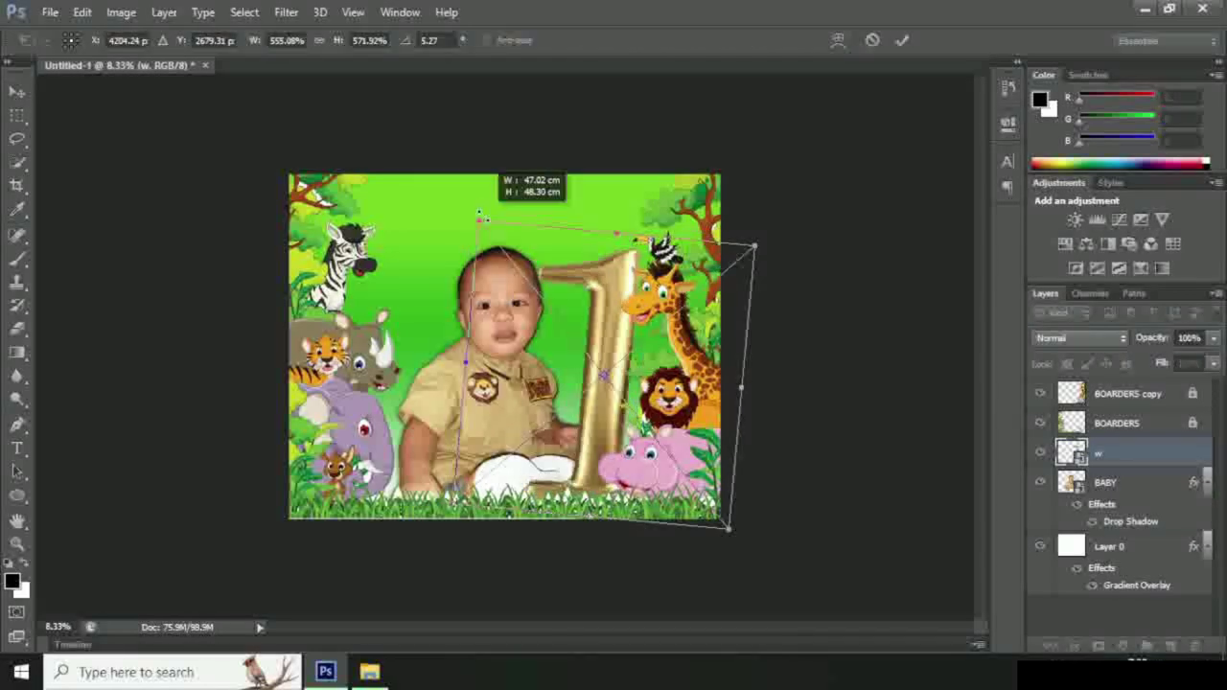
{"action": "left_click_drag", "start_coordinate": [756, 237], "coordinate": [777, 235]}
{"action": "left_click", "coordinate": [900, 43]}
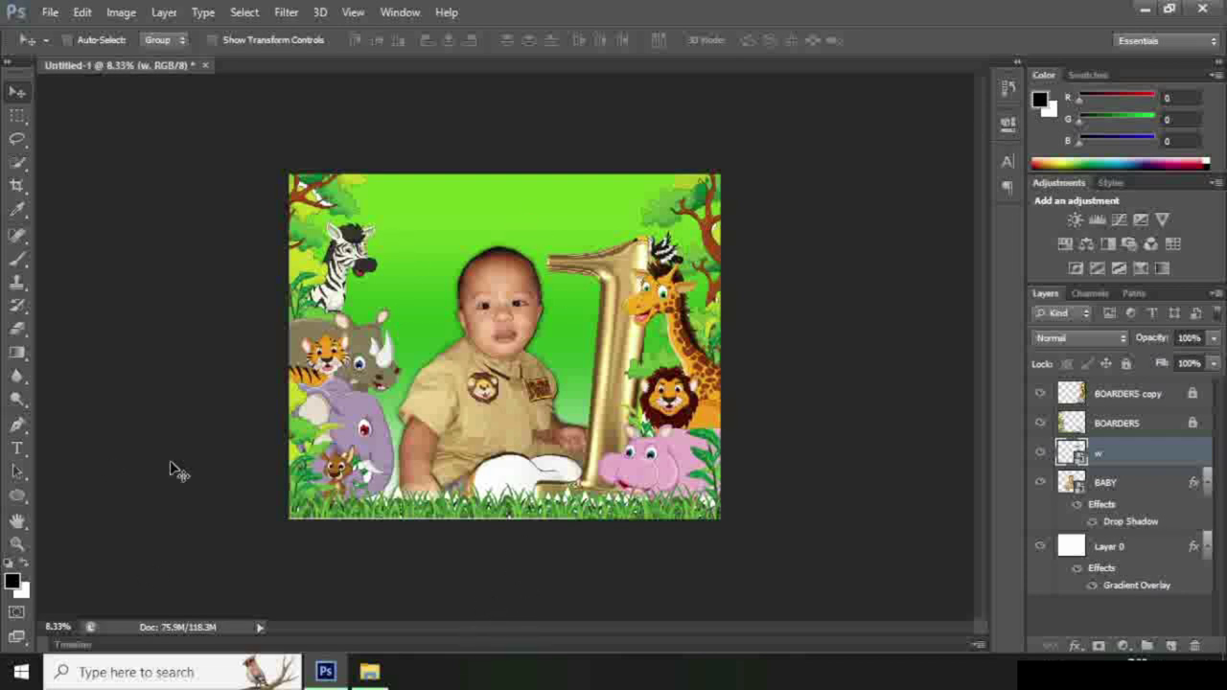
Add a text layer above the baby with the child's name and select all of it.
{"action": "left_click", "coordinate": [17, 447]}
{"action": "left_click", "coordinate": [426, 256]}
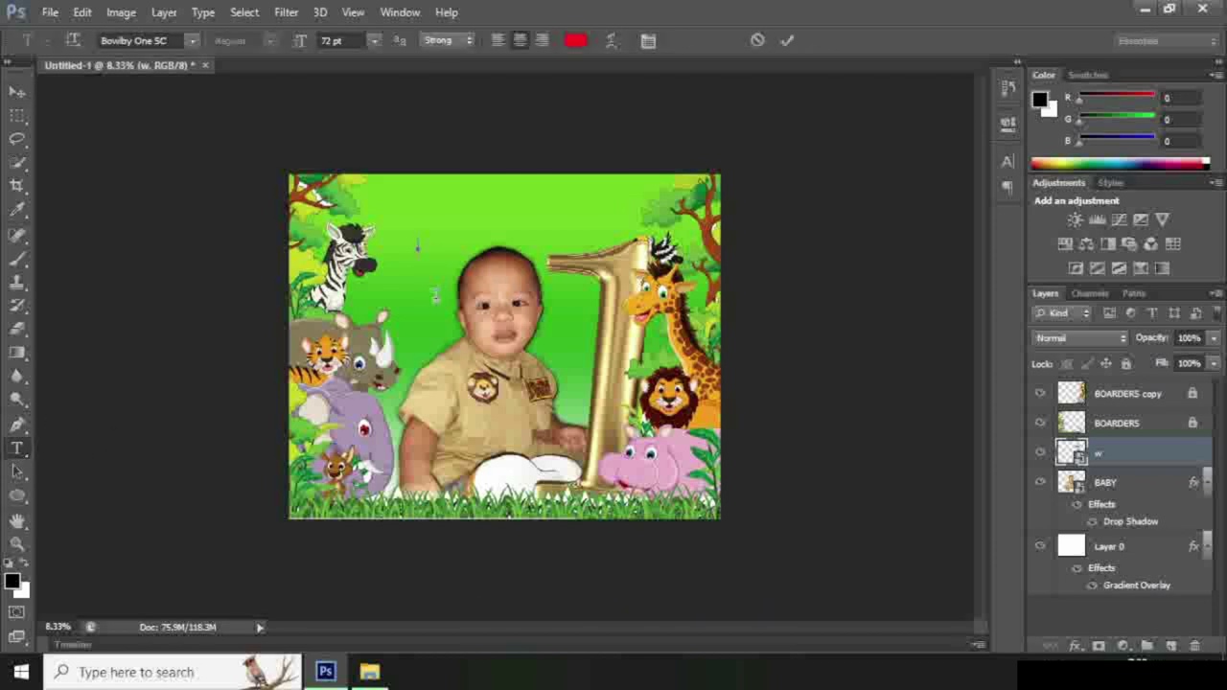
{"action": "type", "text": "SERAS"}
{"action": "type", "text": "IAN"}
{"action": "type", "text": " EROS"}
{"action": "left_click_drag", "start_coordinate": [438, 307], "coordinate": [508, 282]}
{"action": "key", "text": "ctrl+a"}
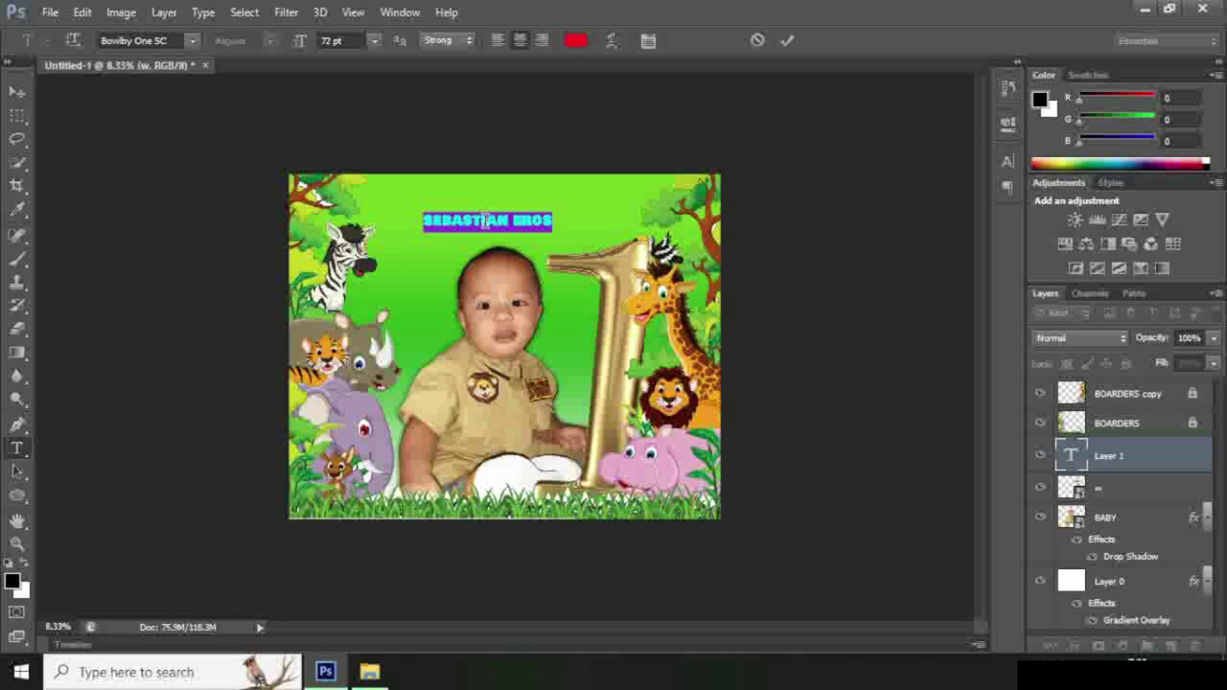
Change the name's font to Wicked Mouse after previewing other fonts.
{"action": "left_click", "coordinate": [188, 43]}
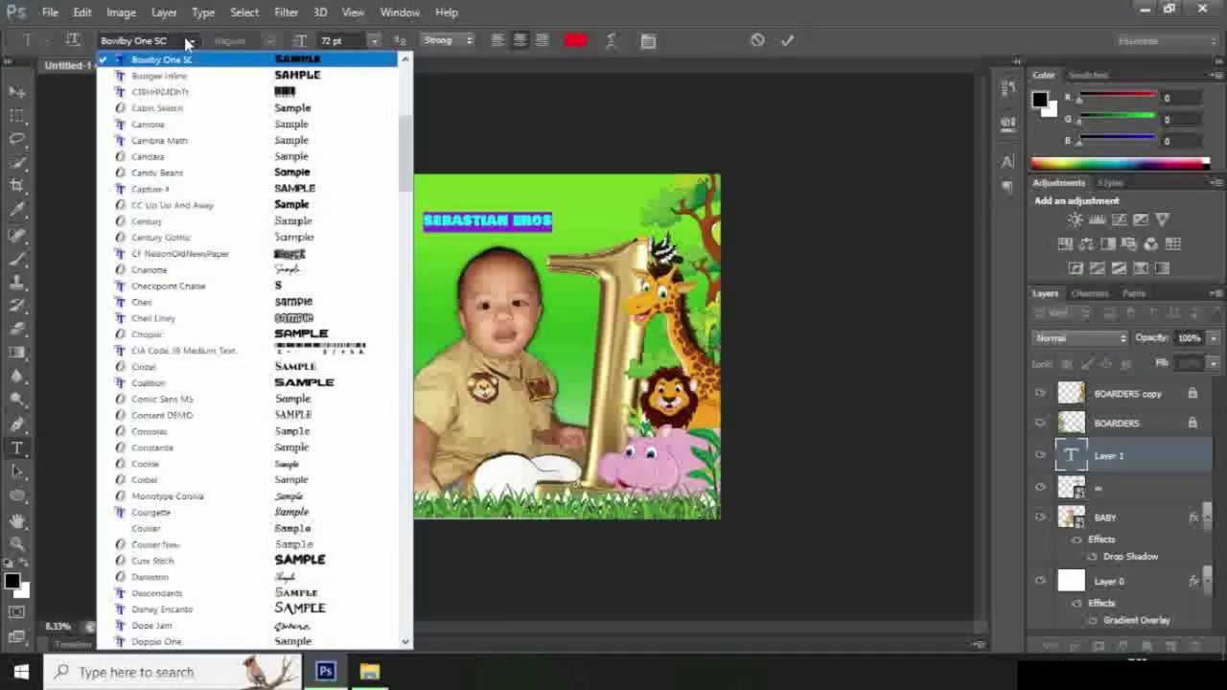
{"action": "left_click", "coordinate": [168, 39]}
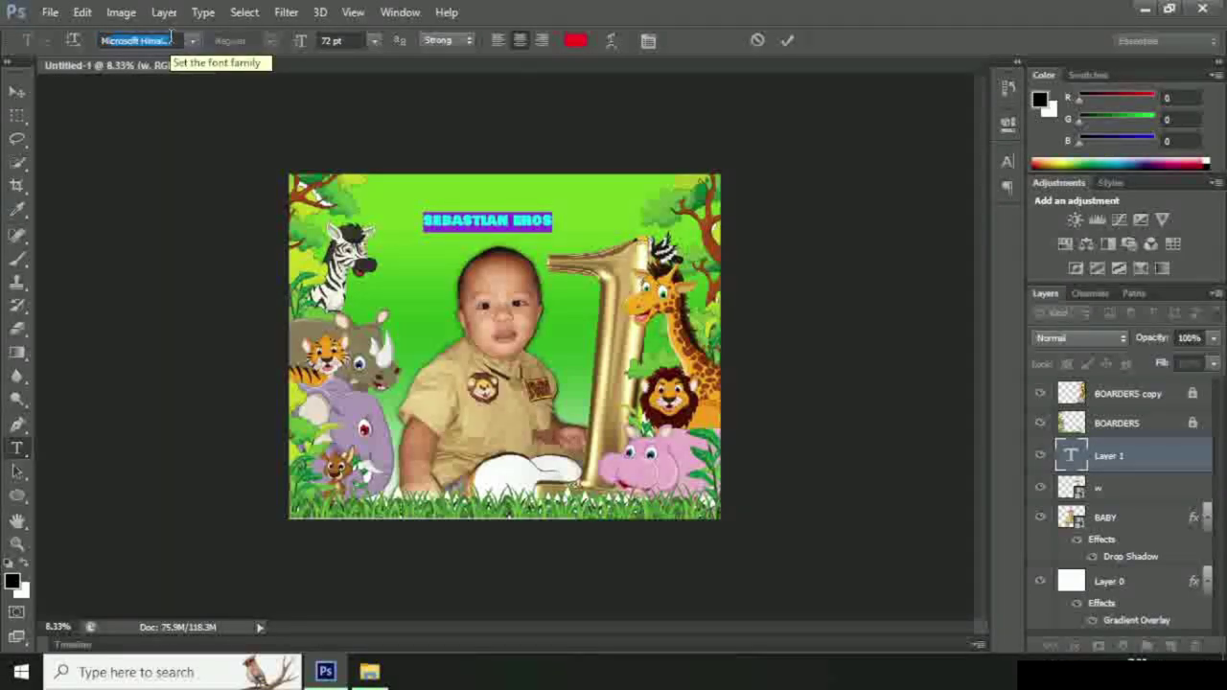
{"action": "key", "text": "Home"}
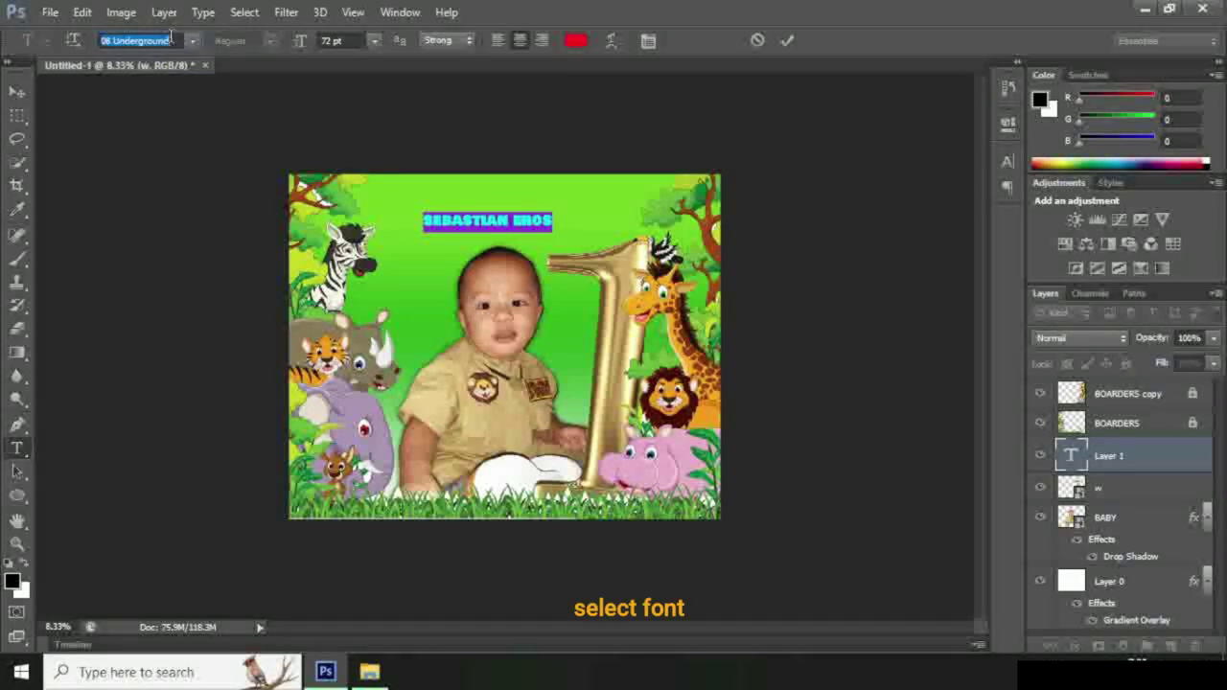
{"action": "left_click", "coordinate": [193, 41]}
{"action": "scroll", "coordinate": [158, 435], "scroll_direction": "down", "scroll_amount": 5}
{"action": "scroll", "coordinate": [163, 388], "scroll_direction": "down", "scroll_amount": 5}
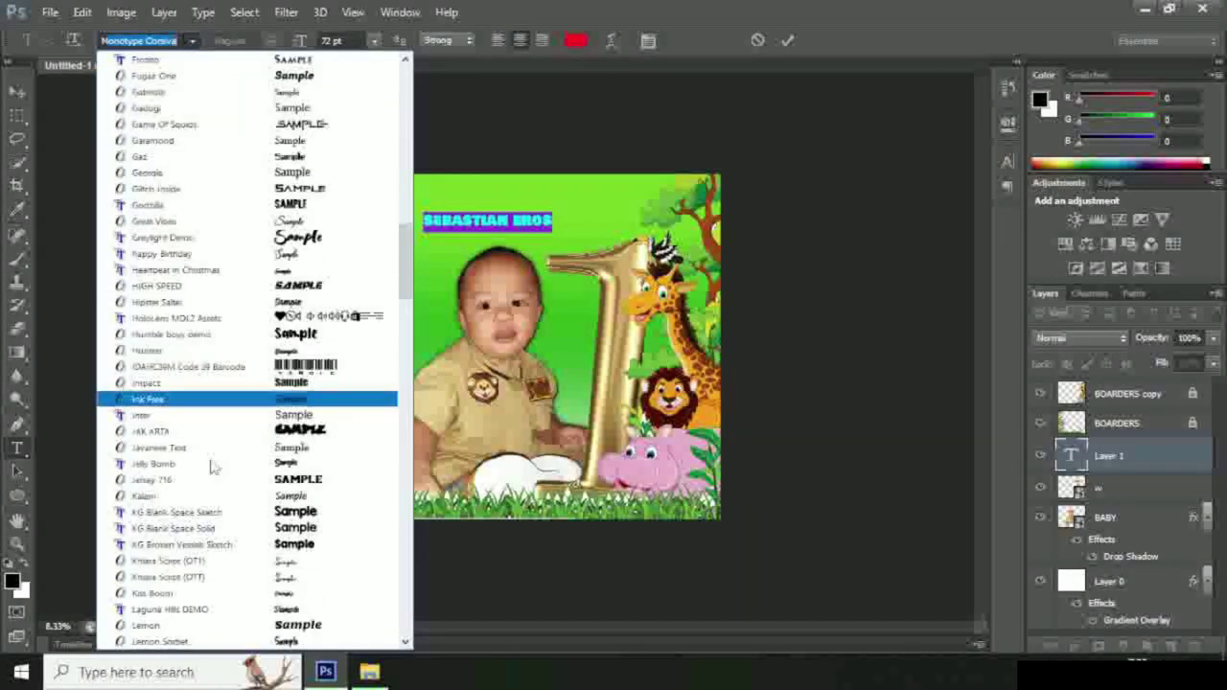
{"action": "scroll", "coordinate": [192, 396], "scroll_direction": "down", "scroll_amount": 5}
{"action": "scroll", "coordinate": [220, 543], "scroll_direction": "down", "scroll_amount": 4}
{"action": "scroll", "coordinate": [190, 584], "scroll_direction": "down", "scroll_amount": 4}
{"action": "scroll", "coordinate": [221, 570], "scroll_direction": "down", "scroll_amount": 2}
{"action": "scroll", "coordinate": [228, 569], "scroll_direction": "down", "scroll_amount": 2}
{"action": "scroll", "coordinate": [228, 570], "scroll_direction": "down", "scroll_amount": 2}
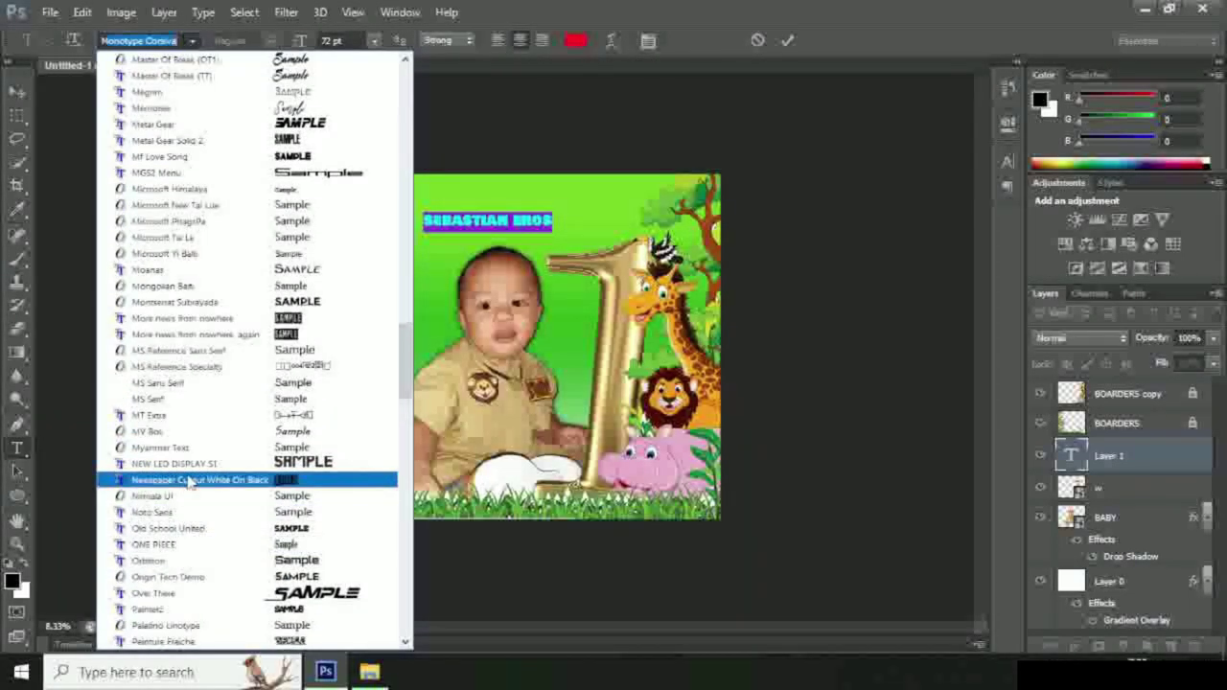
{"action": "scroll", "coordinate": [228, 575], "scroll_direction": "down", "scroll_amount": 2}
{"action": "scroll", "coordinate": [230, 594], "scroll_direction": "down", "scroll_amount": 3}
{"action": "scroll", "coordinate": [230, 594], "scroll_direction": "down", "scroll_amount": 5}
{"action": "scroll", "coordinate": [232, 587], "scroll_direction": "down", "scroll_amount": 3}
{"action": "scroll", "coordinate": [235, 585], "scroll_direction": "down", "scroll_amount": 1}
{"action": "scroll", "coordinate": [237, 583], "scroll_direction": "down", "scroll_amount": 2}
{"action": "scroll", "coordinate": [238, 582], "scroll_direction": "down", "scroll_amount": 3}
{"action": "scroll", "coordinate": [237, 579], "scroll_direction": "down", "scroll_amount": 4}
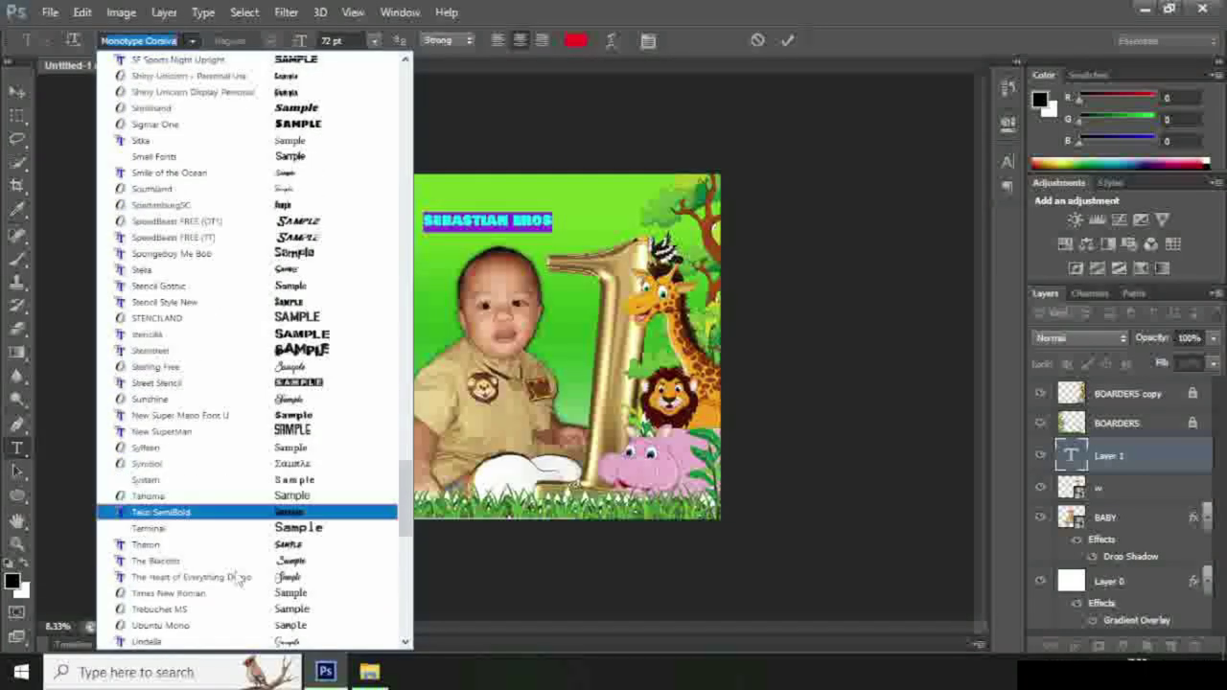
{"action": "scroll", "coordinate": [240, 580], "scroll_direction": "down", "scroll_amount": 2}
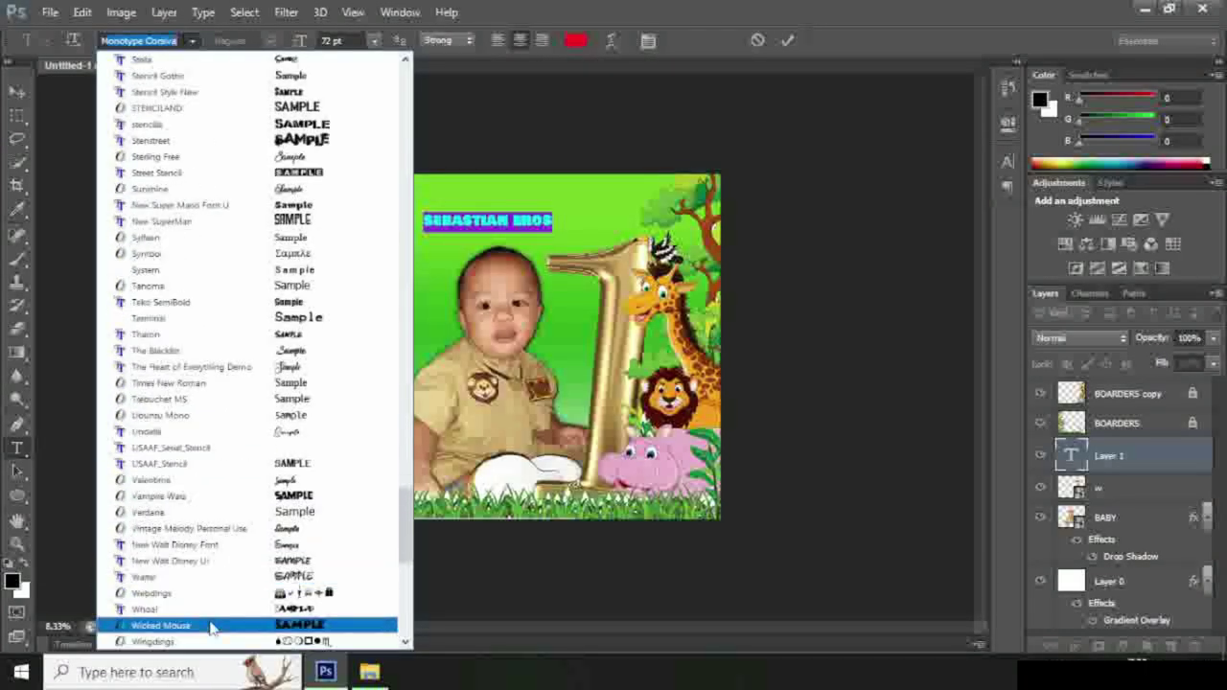
{"action": "left_click", "coordinate": [235, 621]}
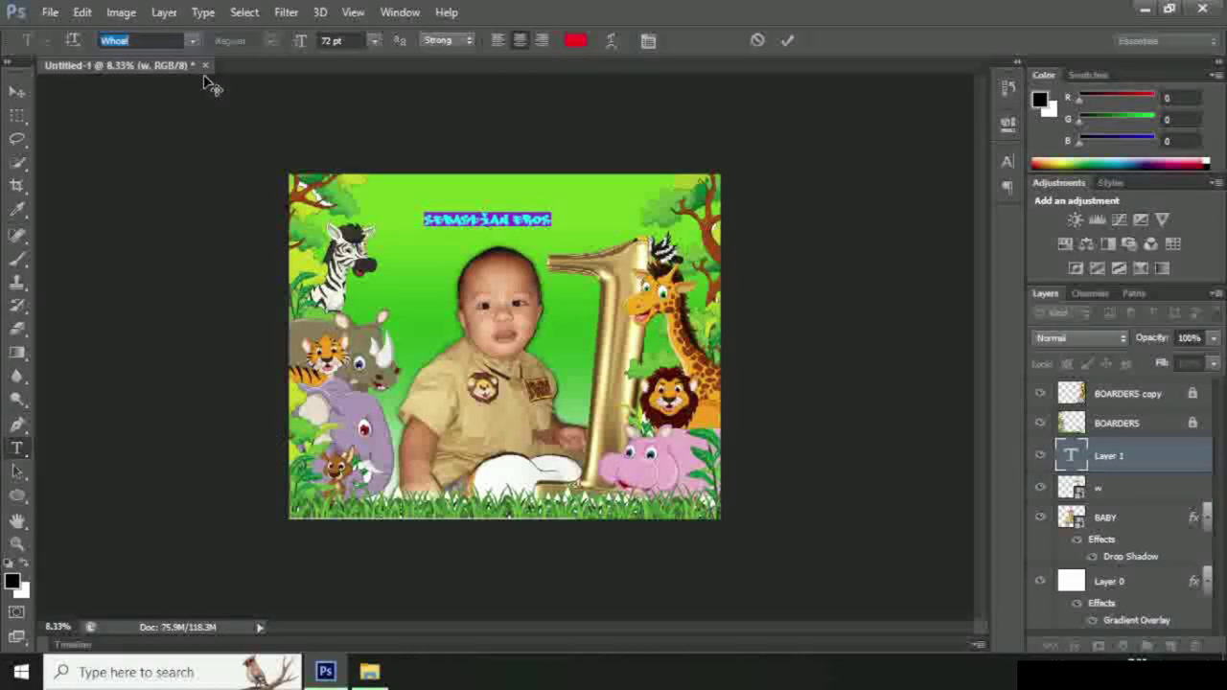
{"action": "left_click", "coordinate": [192, 40]}
{"action": "scroll", "coordinate": [244, 426], "scroll_direction": "up", "scroll_amount": 2}
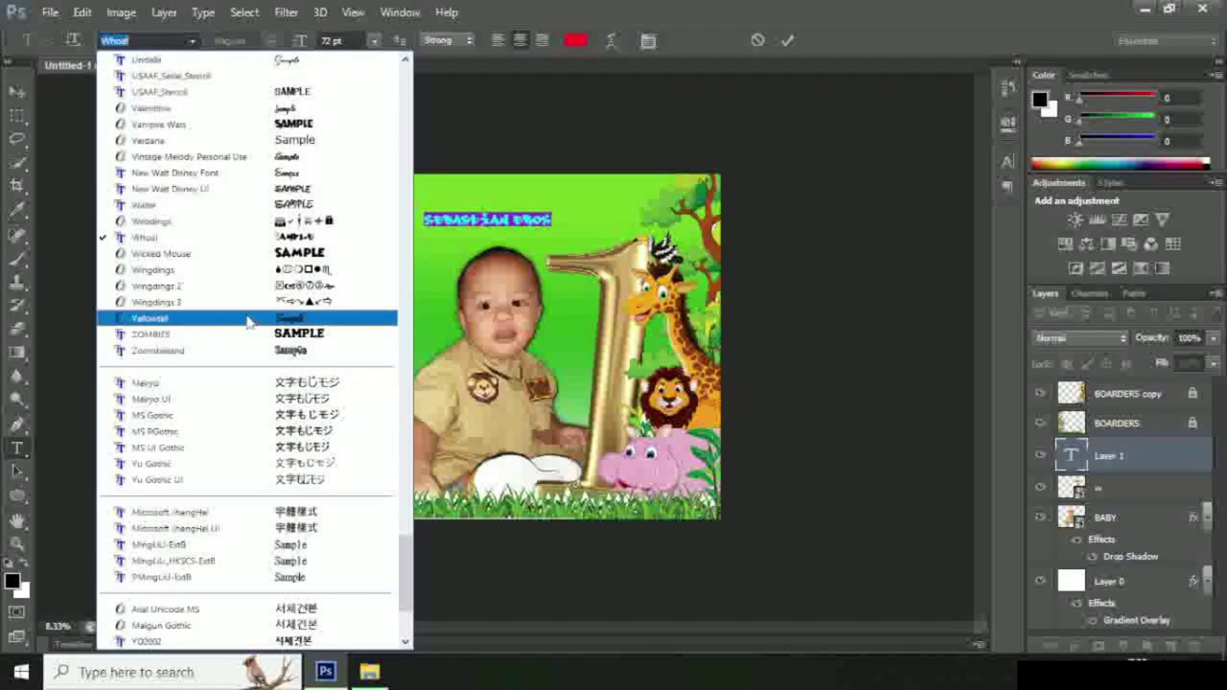
{"action": "left_click", "coordinate": [228, 253]}
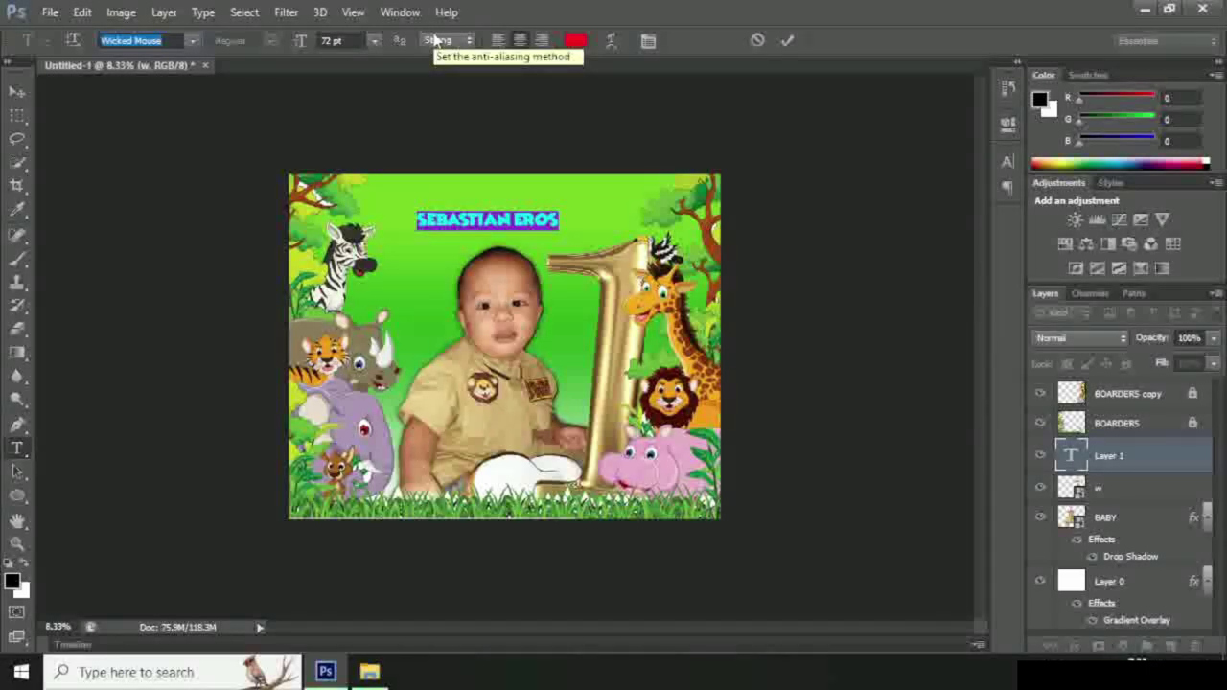
Set the name's font size to 200 pt.
{"action": "left_click", "coordinate": [373, 41]}
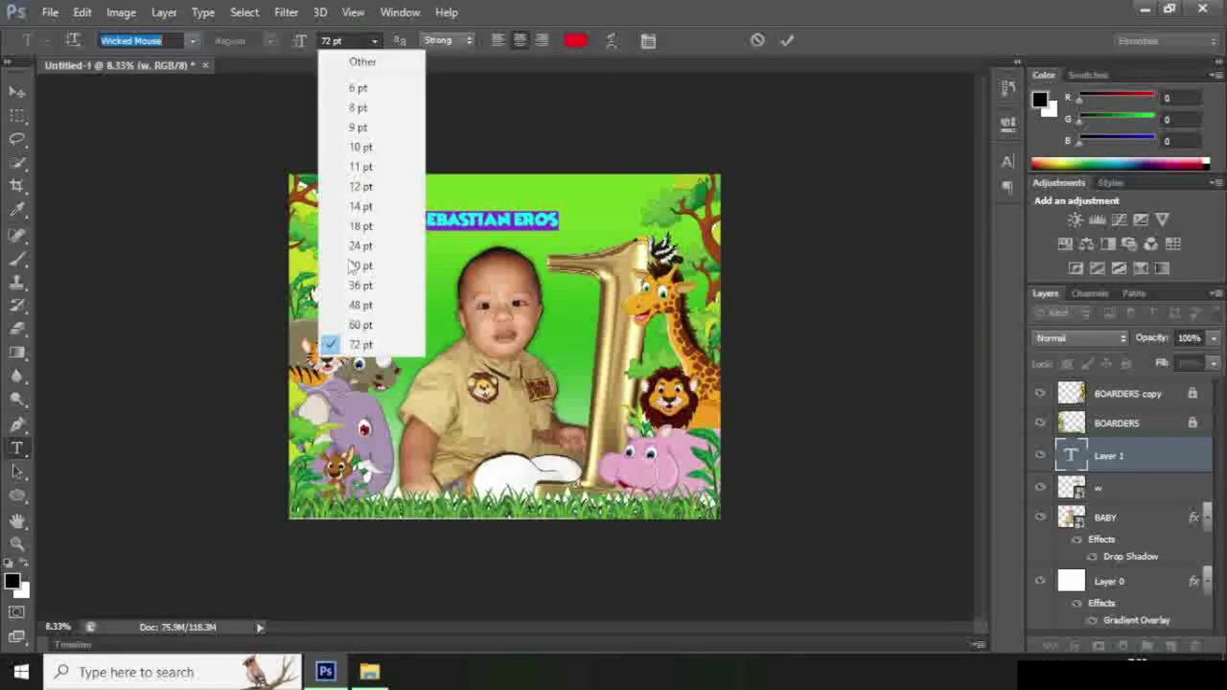
{"action": "left_click", "coordinate": [338, 40]}
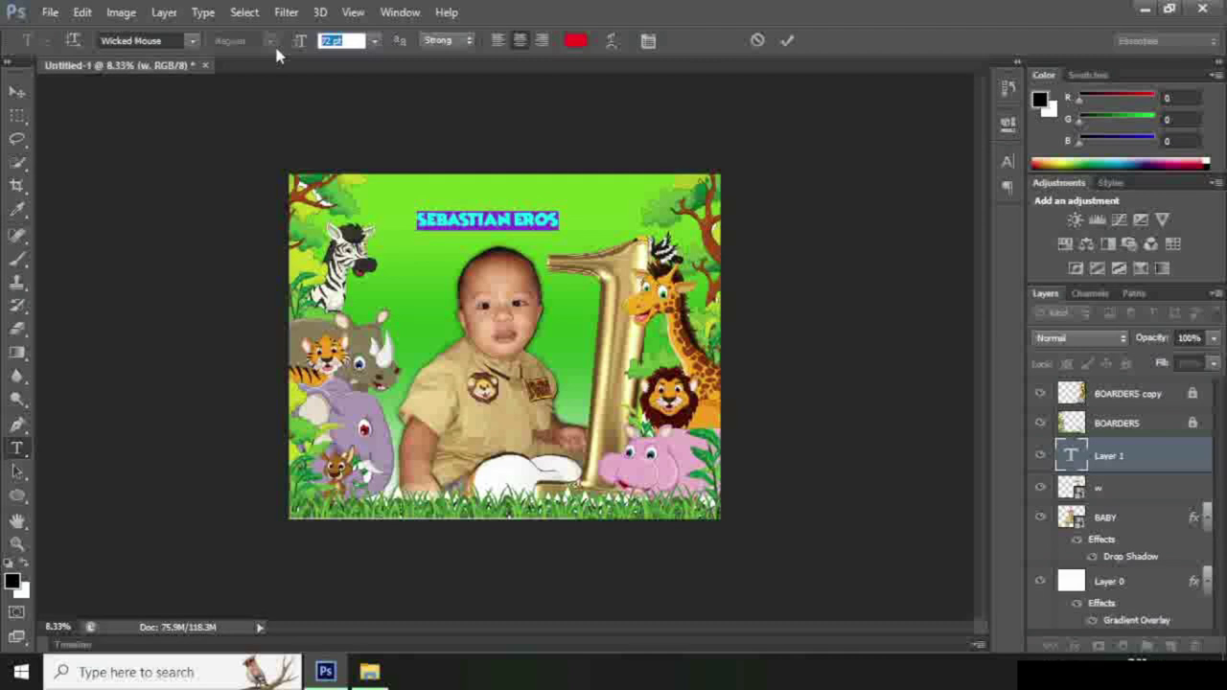
{"action": "type", "text": "10"}
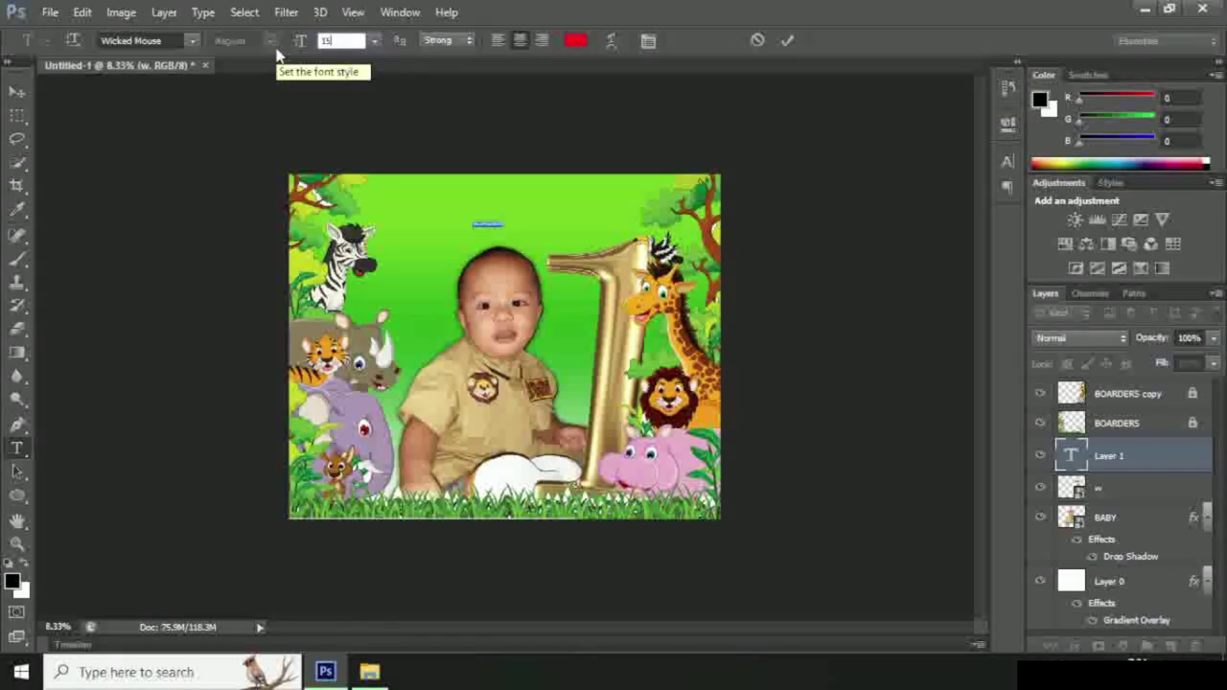
{"action": "type", "text": "020"}
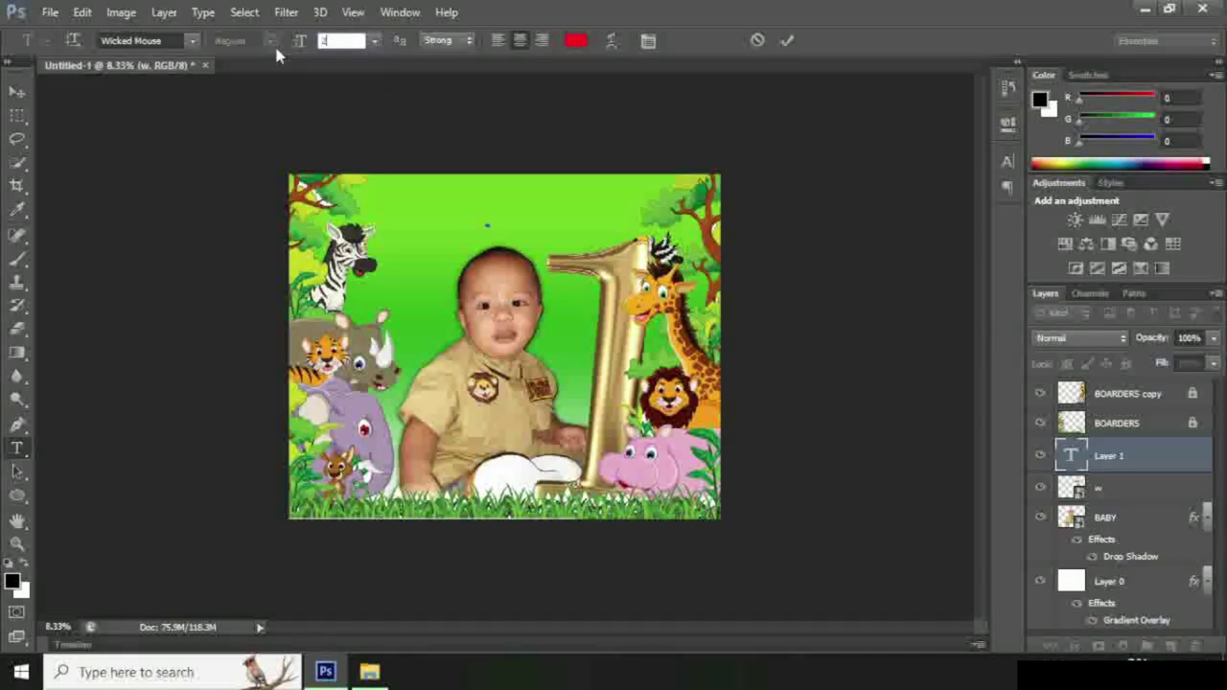
{"action": "type", "text": "0"}
Nudge the title right and down, commit it, and move its layer to the top.
{"action": "left_click_drag", "start_coordinate": [463, 337], "coordinate": [479, 349]}
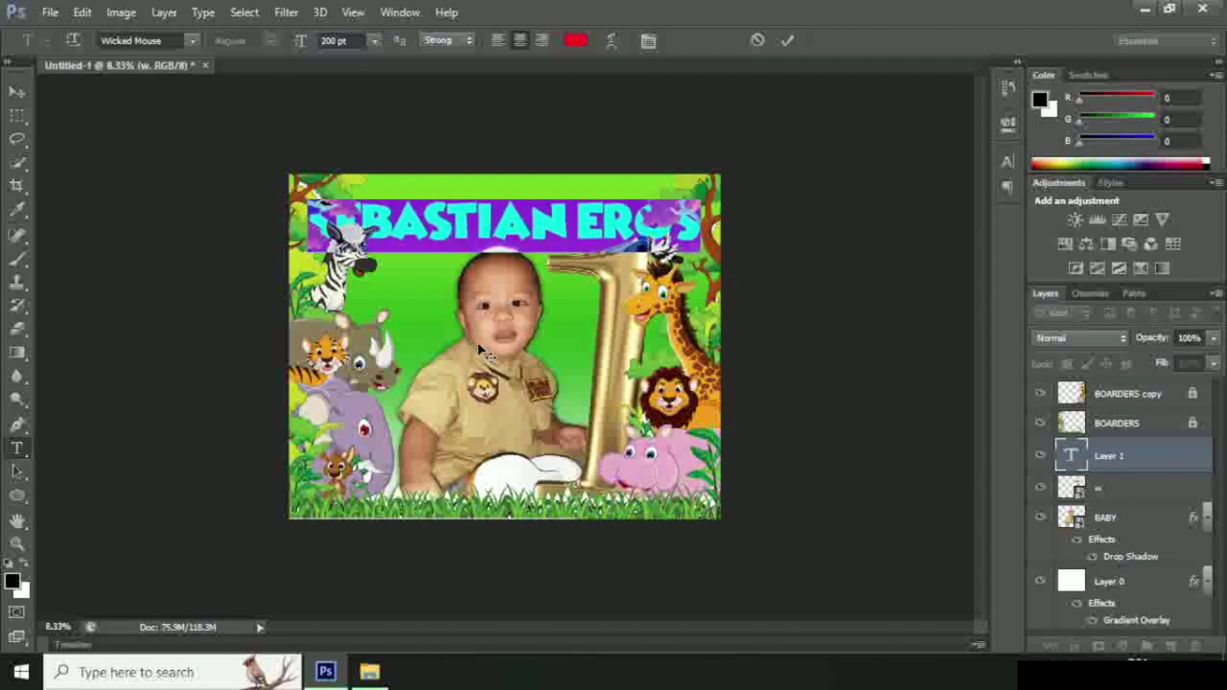
{"action": "left_click", "coordinate": [786, 40]}
{"action": "left_click_drag", "start_coordinate": [1122, 456], "coordinate": [1110, 385]}
{"action": "left_click", "coordinate": [431, 220]}
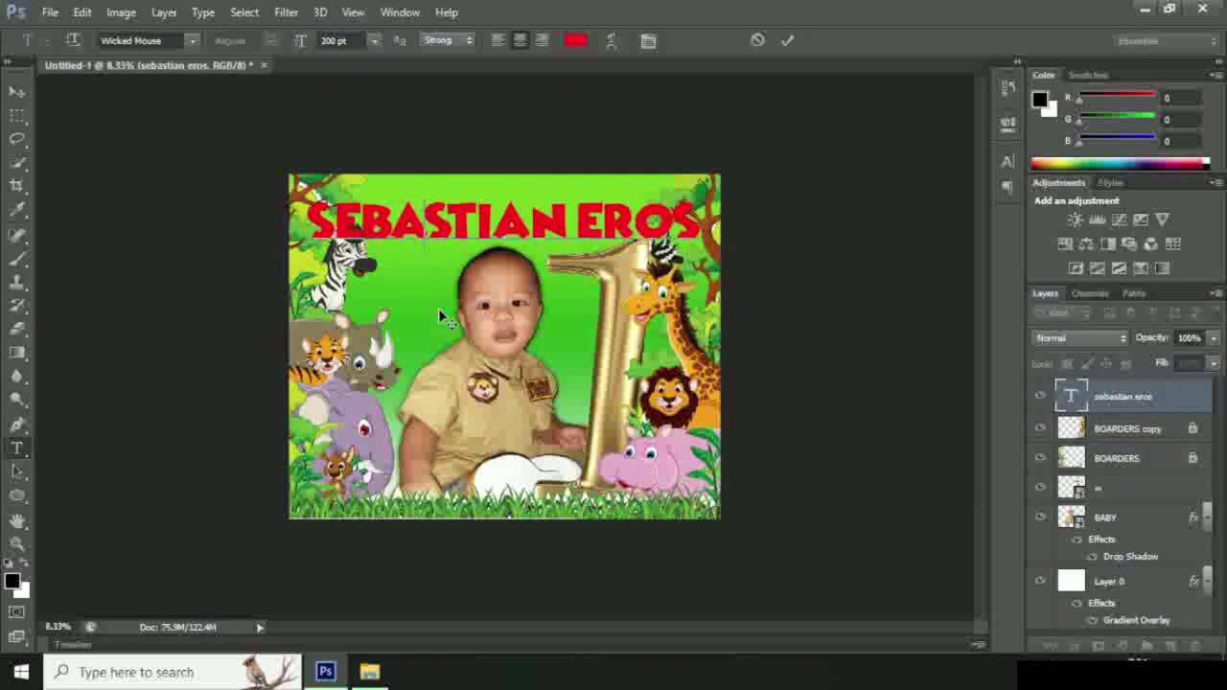
Warp the title with the Arc style and a gentle +12 bend.
{"action": "left_click", "coordinate": [611, 44]}
{"action": "left_click", "coordinate": [896, 196]}
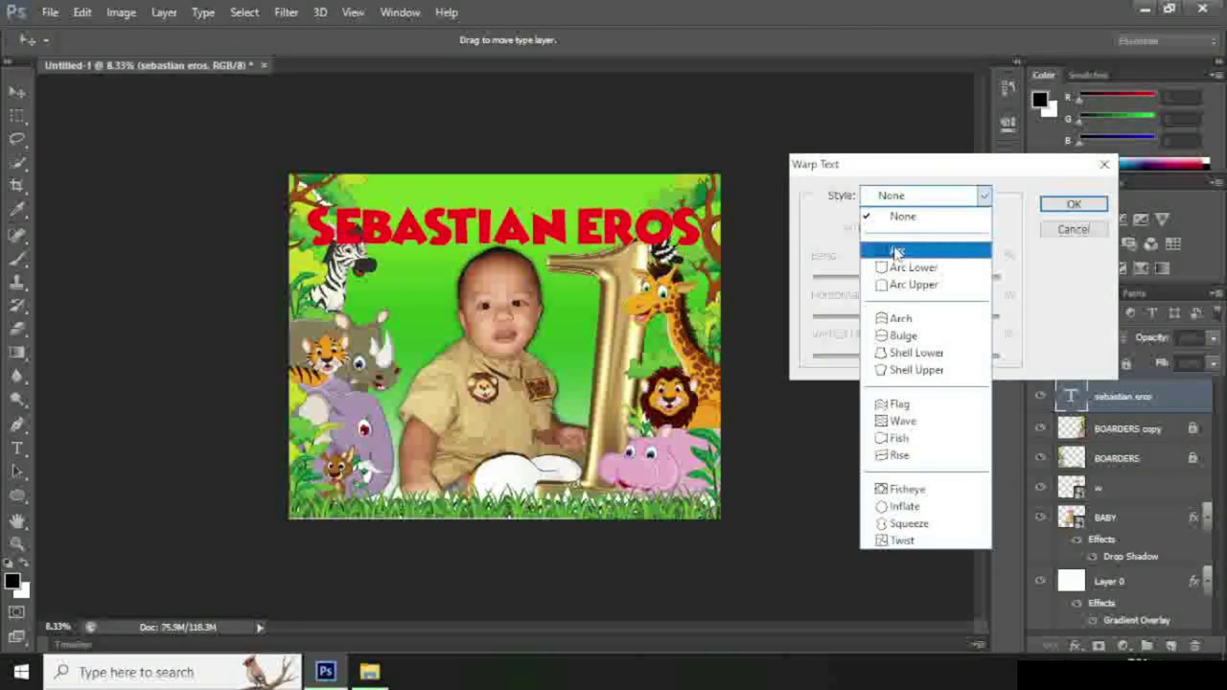
{"action": "left_click", "coordinate": [874, 240]}
{"action": "left_click", "coordinate": [899, 277]}
{"action": "left_click_drag", "start_coordinate": [901, 283], "coordinate": [918, 290]}
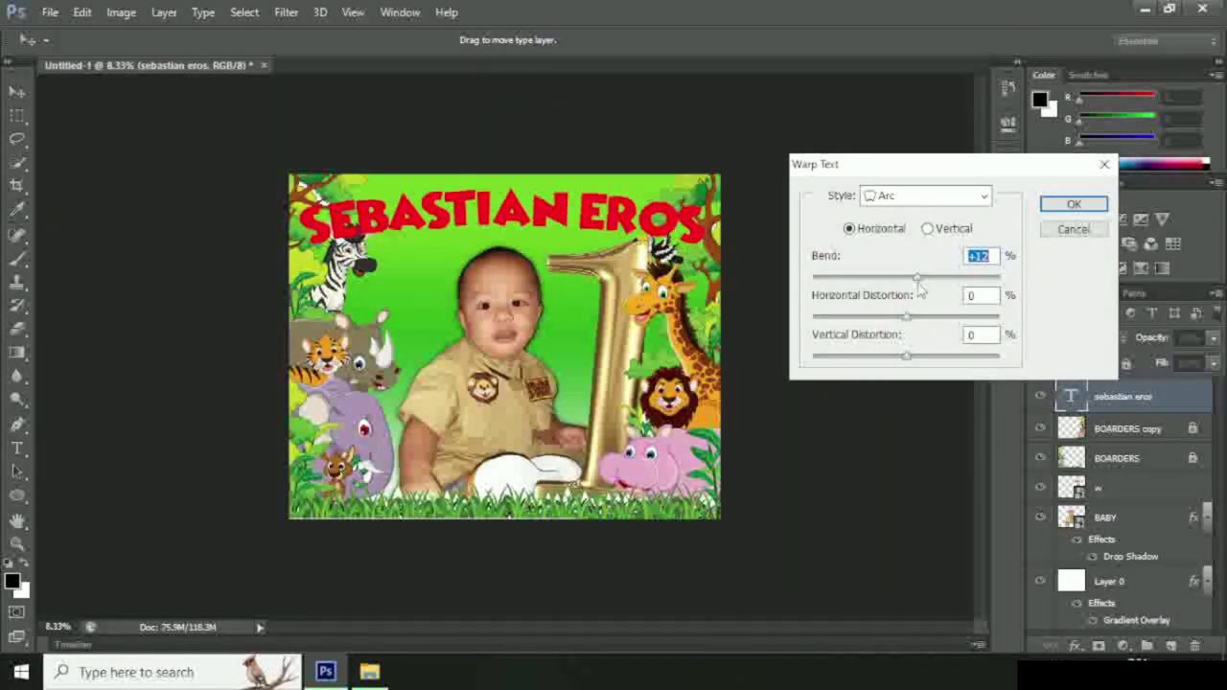
{"action": "left_click", "coordinate": [1076, 207]}
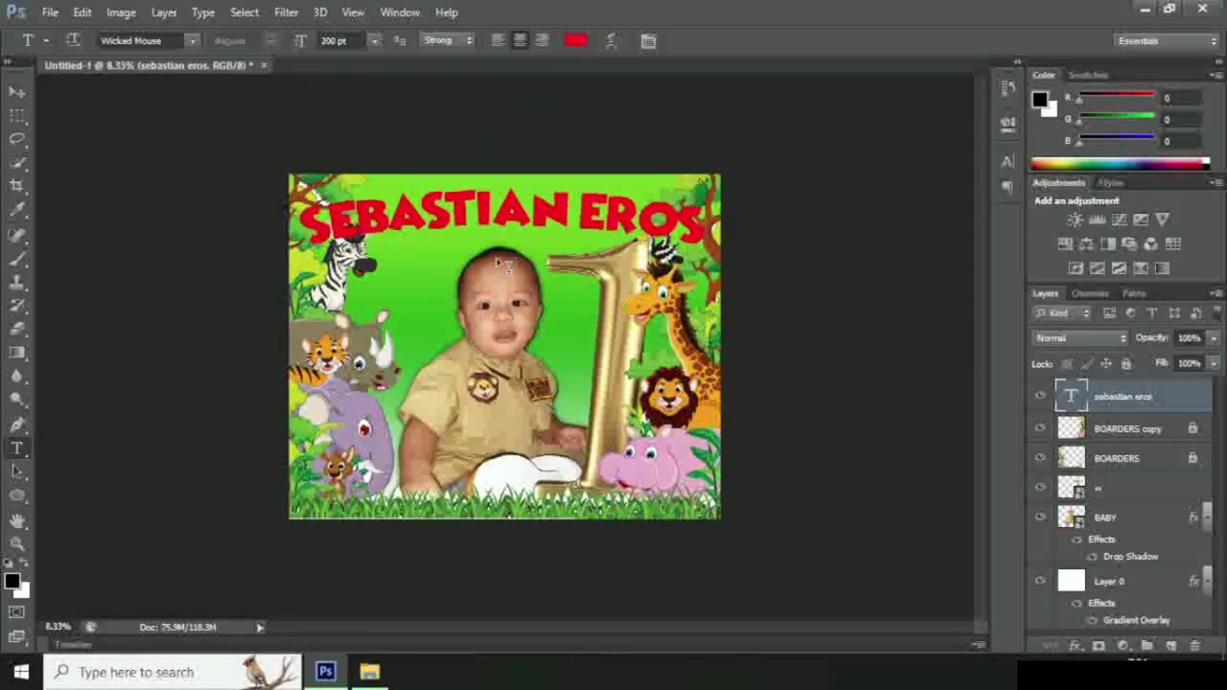
Free-transform the title taller and wider to span the canvas at about 232.4 pt.
{"action": "key", "text": "ctrl+t"}
{"action": "left_click_drag", "start_coordinate": [502, 247], "coordinate": [502, 272]}
{"action": "left_click_drag", "start_coordinate": [300, 225], "coordinate": [291, 224]}
{"action": "left_click_drag", "start_coordinate": [715, 225], "coordinate": [727, 226]}
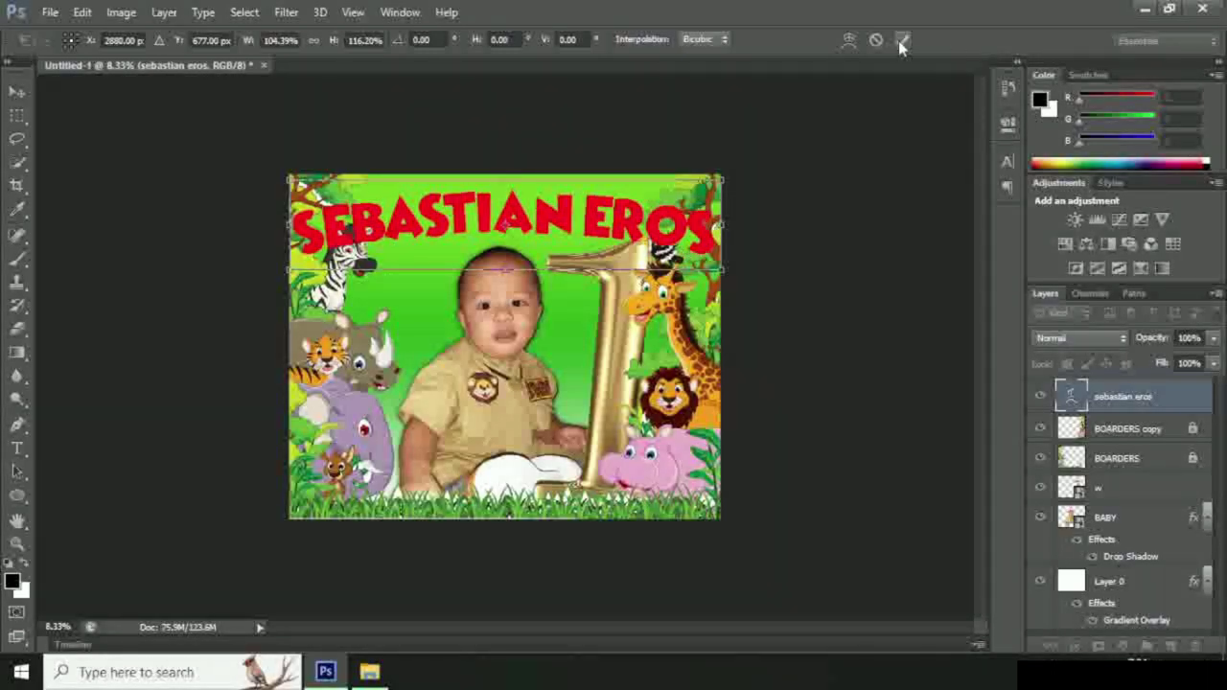
{"action": "key", "text": "Return"}
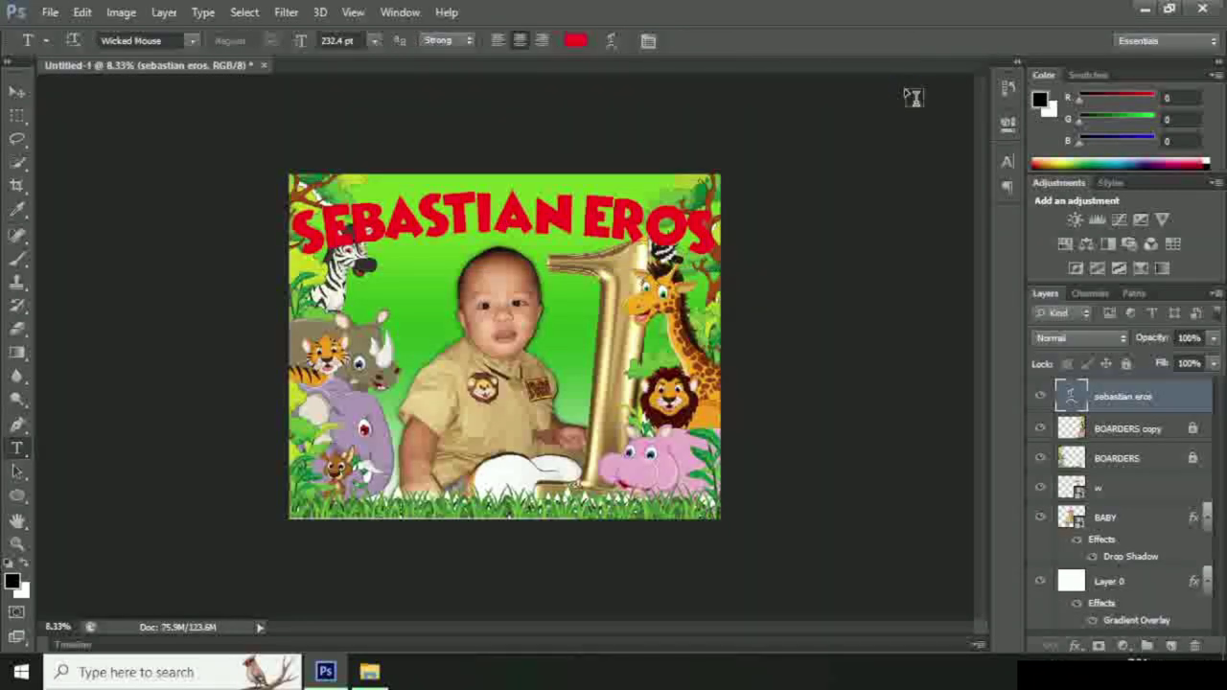
{"action": "right_click", "coordinate": [1138, 406]}
{"action": "left_click", "coordinate": [874, 125]}
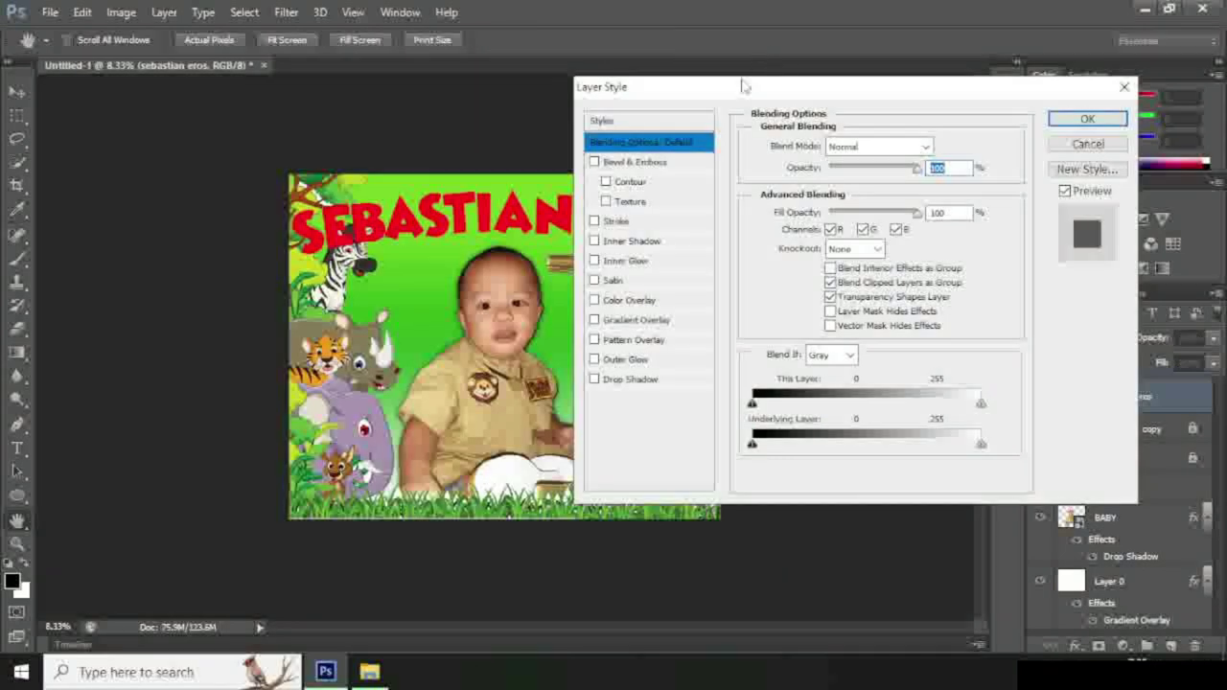
Switch the title's trial Color Overlay to a Gradient Overlay and open the Gradient Editor.
{"action": "left_click_drag", "start_coordinate": [747, 86], "coordinate": [935, 83]}
{"action": "left_click", "coordinate": [784, 294]}
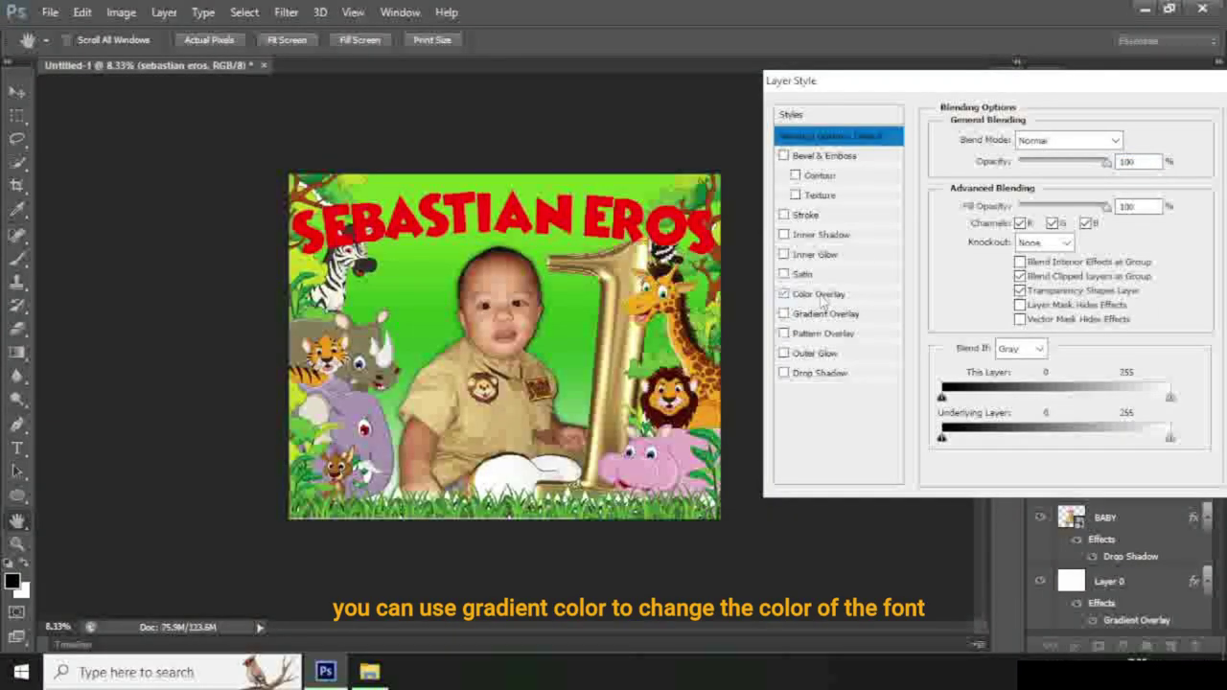
{"action": "left_click", "coordinate": [815, 294]}
{"action": "left_click", "coordinate": [784, 294]}
{"action": "left_click", "coordinate": [826, 314]}
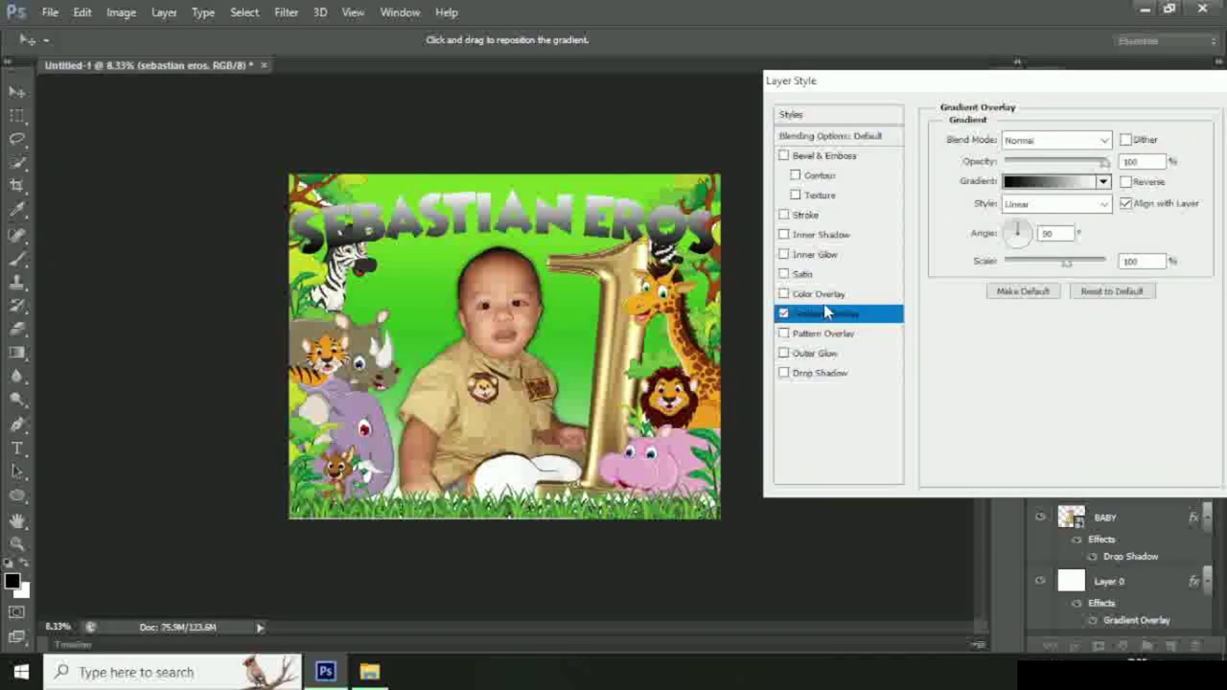
{"action": "left_click", "coordinate": [1067, 187]}
Try several green presets and settle on the dark green to yellow-green gradient.
{"action": "scroll", "coordinate": [910, 198], "scroll_direction": "down", "scroll_amount": 1}
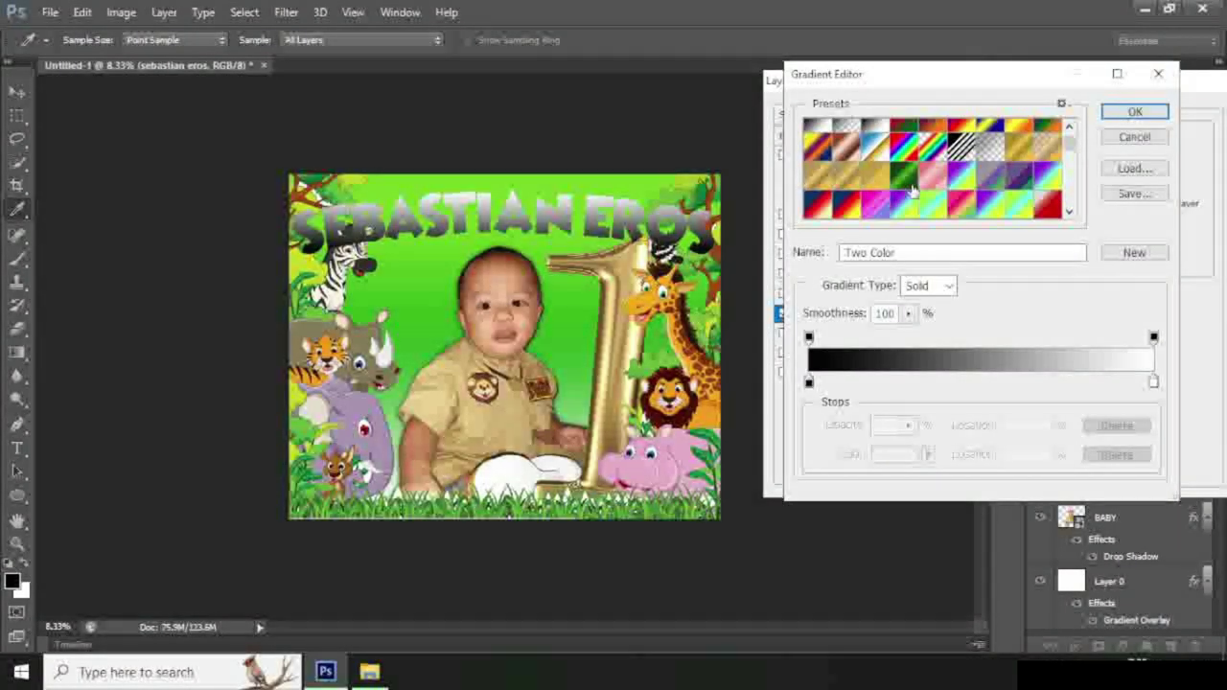
{"action": "left_click", "coordinate": [905, 185]}
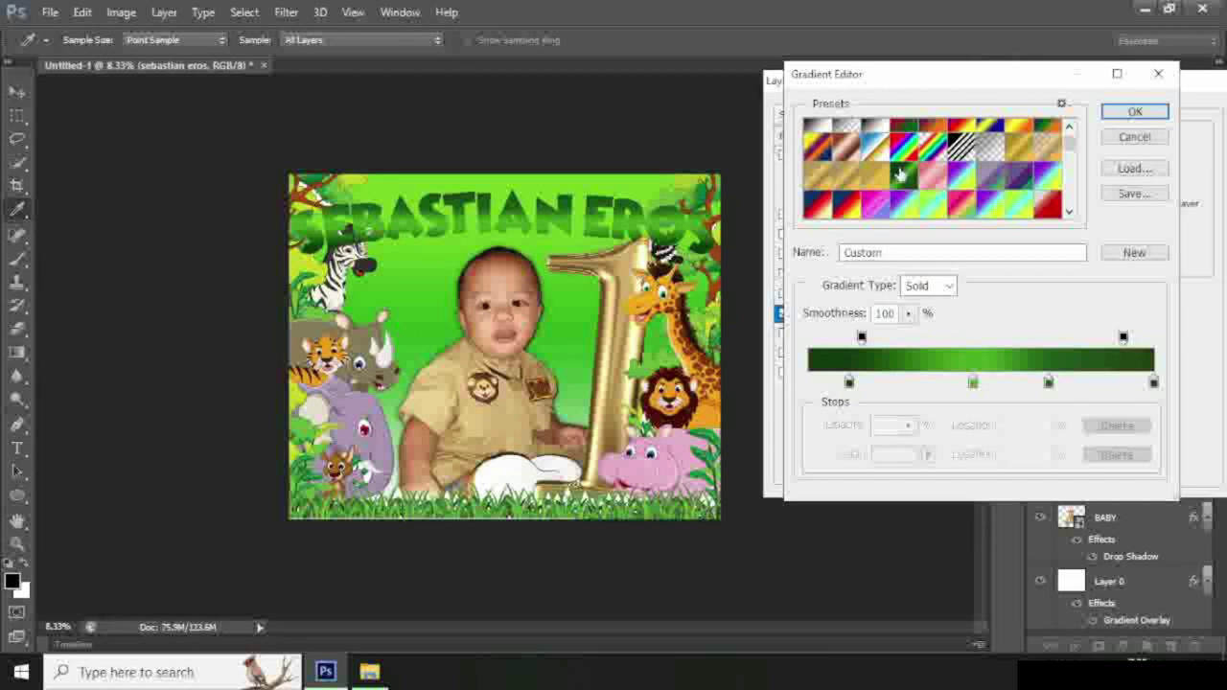
{"action": "scroll", "coordinate": [958, 177], "scroll_direction": "down", "scroll_amount": 1}
{"action": "scroll", "coordinate": [958, 178], "scroll_direction": "down", "scroll_amount": 2}
{"action": "scroll", "coordinate": [959, 177], "scroll_direction": "down", "scroll_amount": 1}
{"action": "left_click", "coordinate": [934, 150]}
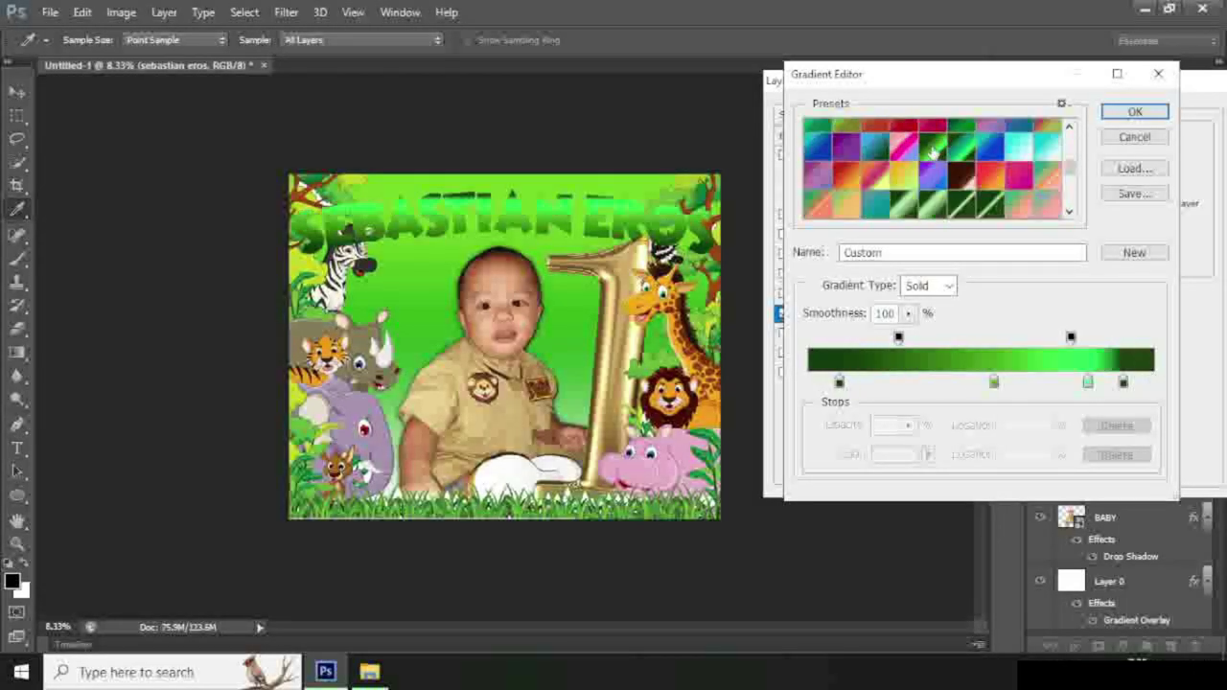
{"action": "left_click", "coordinate": [927, 198]}
{"action": "scroll", "coordinate": [925, 197], "scroll_direction": "down", "scroll_amount": 2}
{"action": "scroll", "coordinate": [923, 197], "scroll_direction": "down", "scroll_amount": 2}
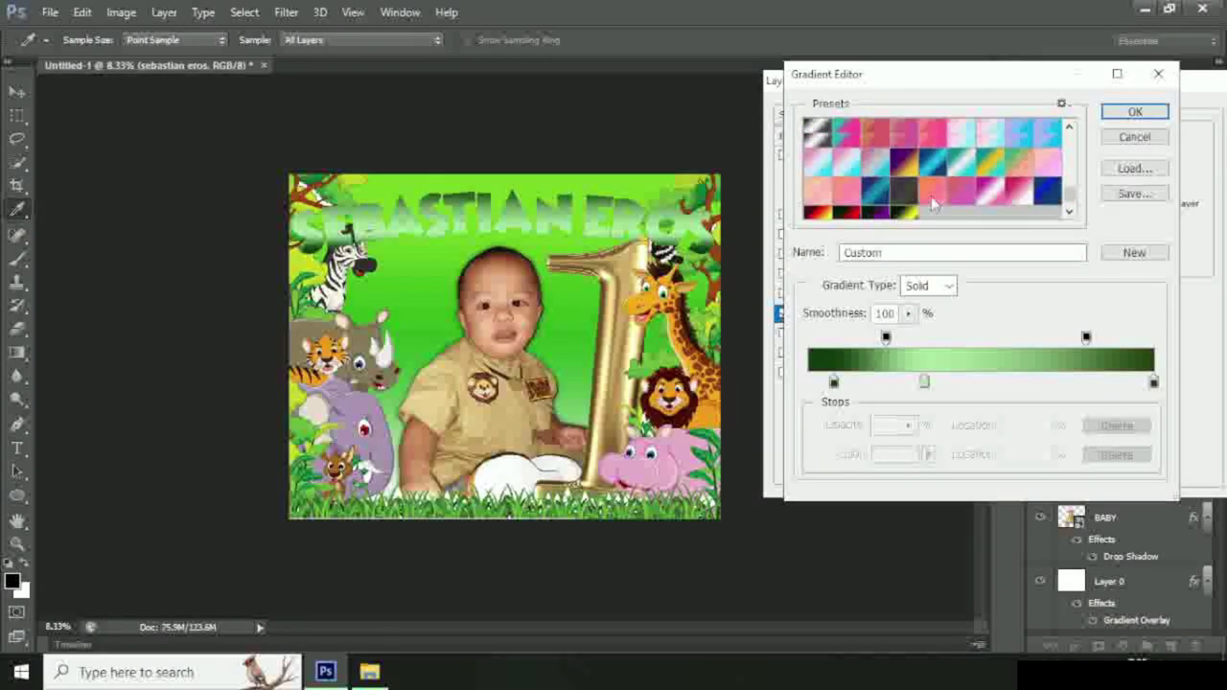
{"action": "scroll", "coordinate": [922, 196], "scroll_direction": "down", "scroll_amount": 2}
{"action": "left_click", "coordinate": [819, 169]}
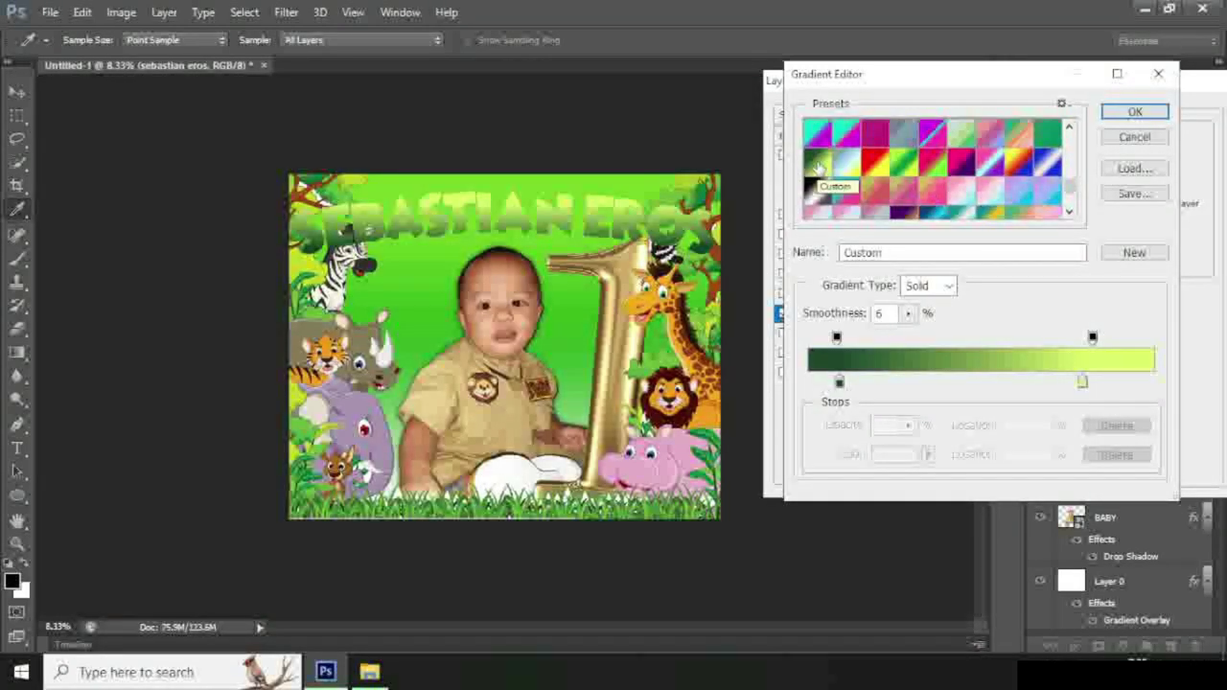
Adjust the stops: dark green to 17%, an opacity stop to mid, light green to 38%.
{"action": "left_click_drag", "start_coordinate": [839, 381], "coordinate": [869, 380]}
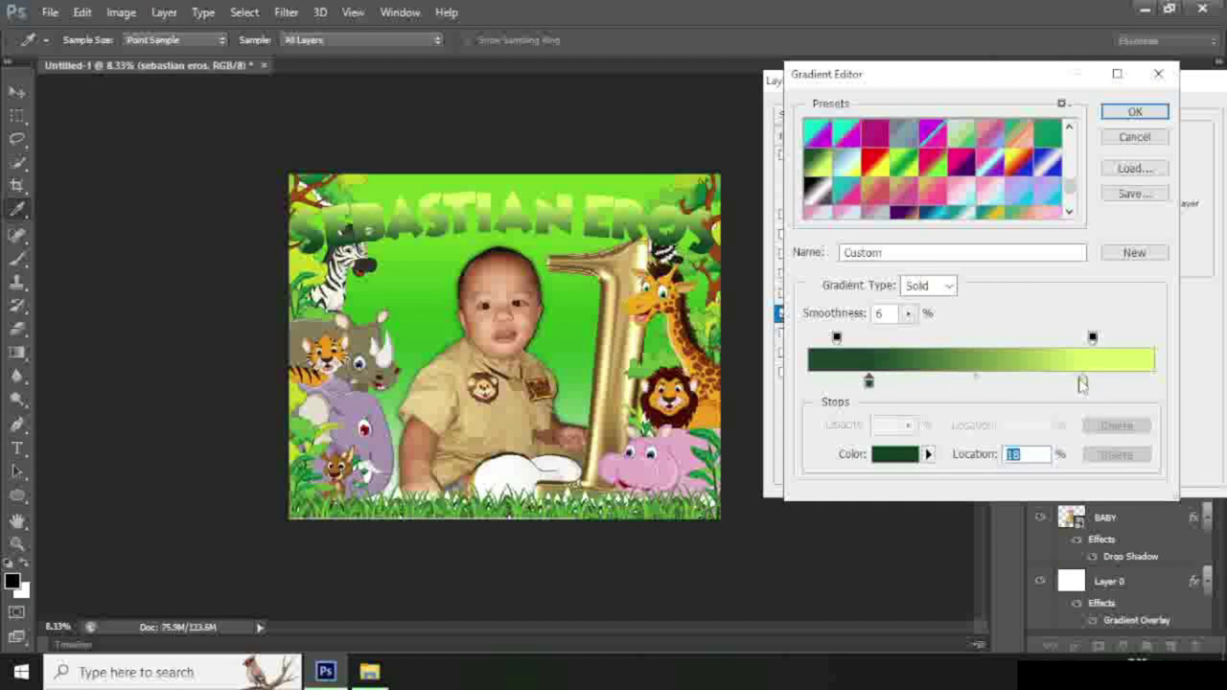
{"action": "left_click_drag", "start_coordinate": [838, 339], "coordinate": [953, 342]}
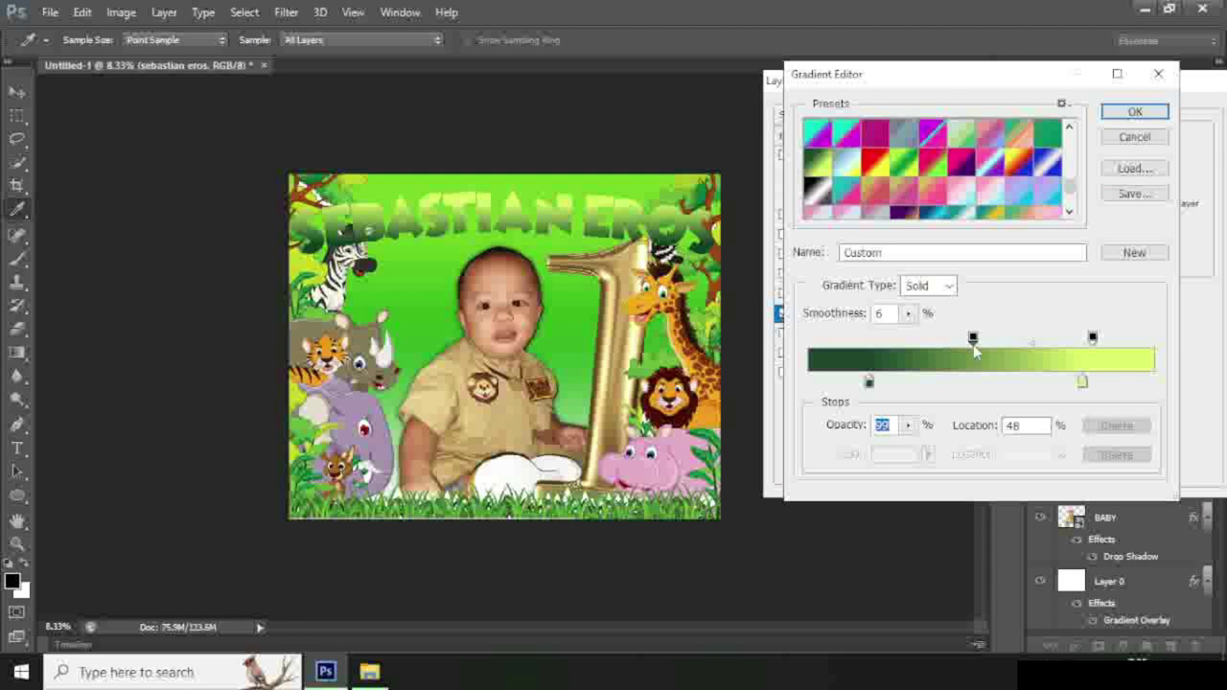
{"action": "left_click", "coordinate": [869, 383]}
{"action": "mouse_move", "coordinate": [1082, 382]}
{"action": "left_mouse_down"}
{"action": "mouse_move", "coordinate": [1115, 383]}
{"action": "mouse_move", "coordinate": [941, 382]}
{"action": "mouse_move", "coordinate": [1080, 383]}
{"action": "left_mouse_up"}
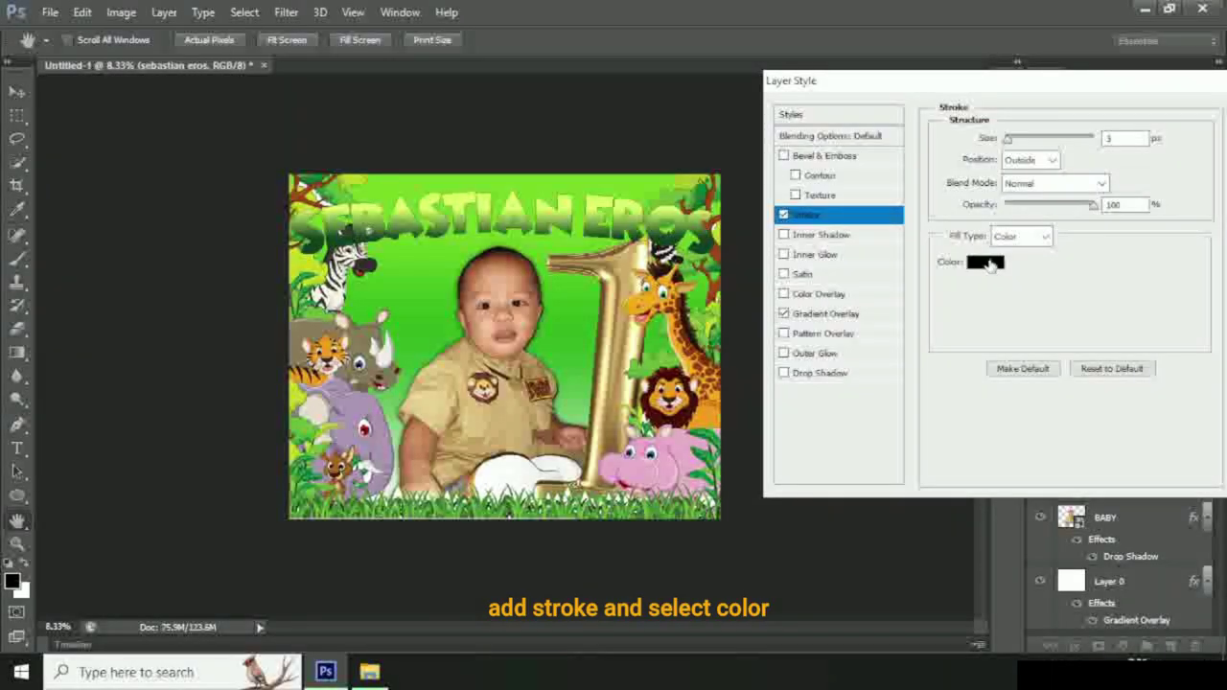
Make the title's stroke white and thicken it to about 15 px.
{"action": "left_click", "coordinate": [987, 263]}
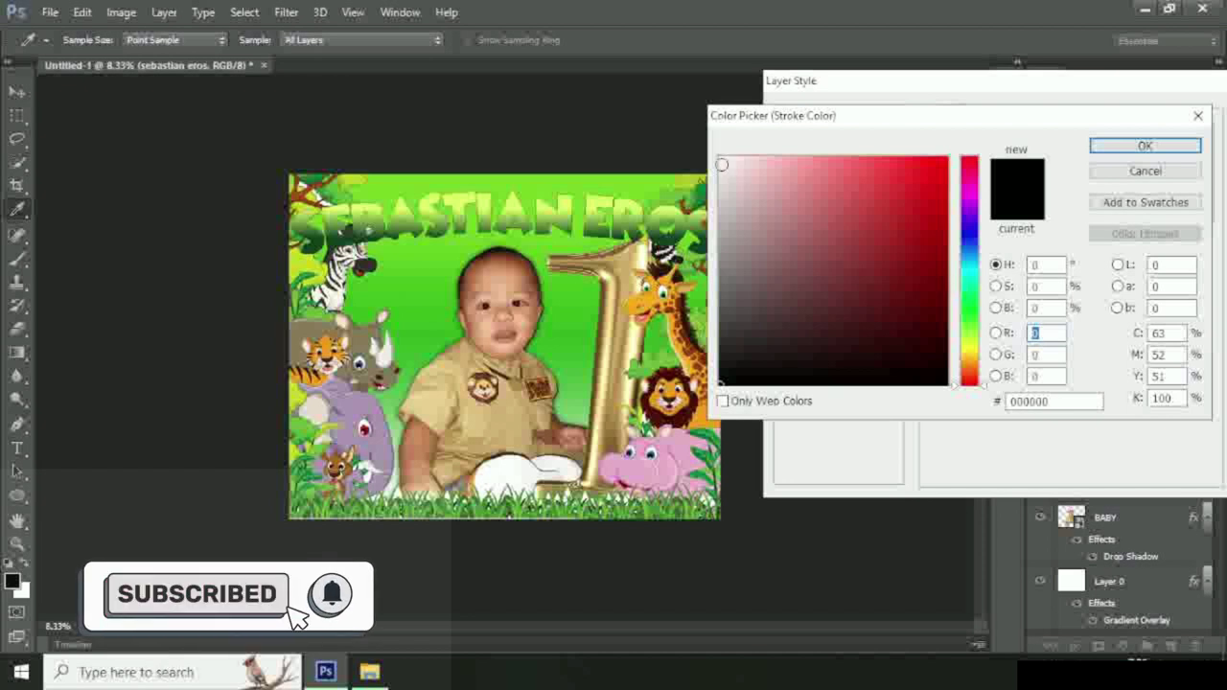
{"action": "left_click", "coordinate": [722, 165]}
{"action": "left_click", "coordinate": [1145, 146]}
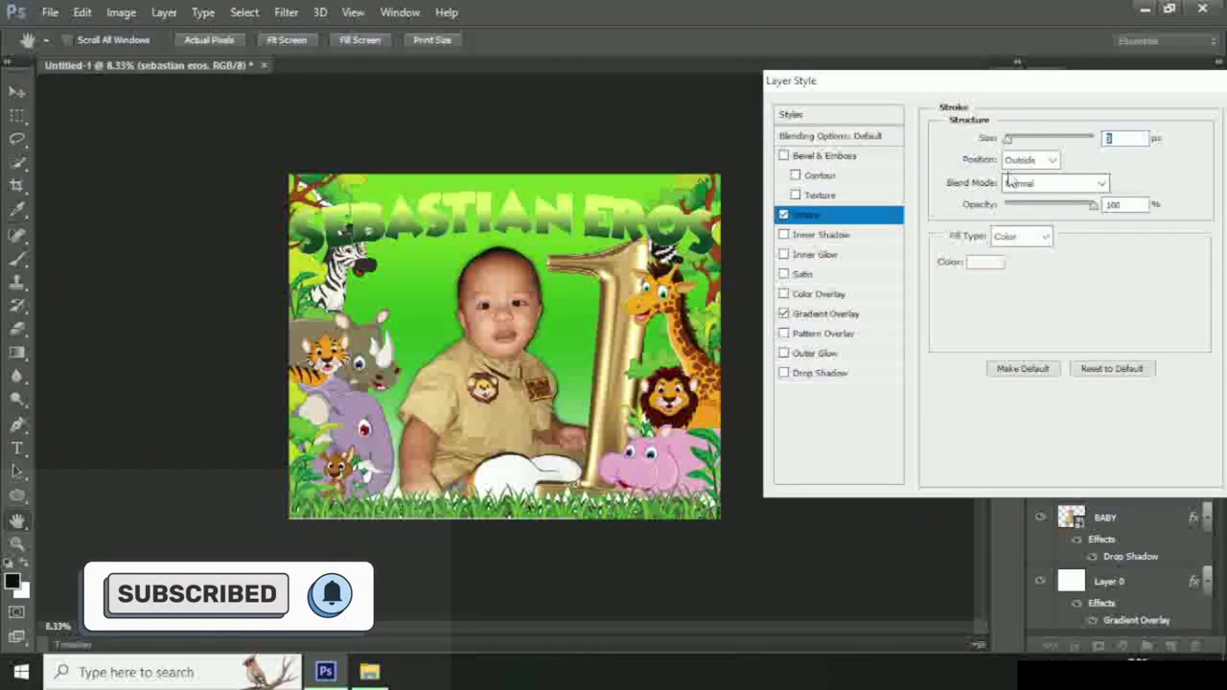
{"action": "left_click_drag", "start_coordinate": [1007, 138], "coordinate": [1020, 140]}
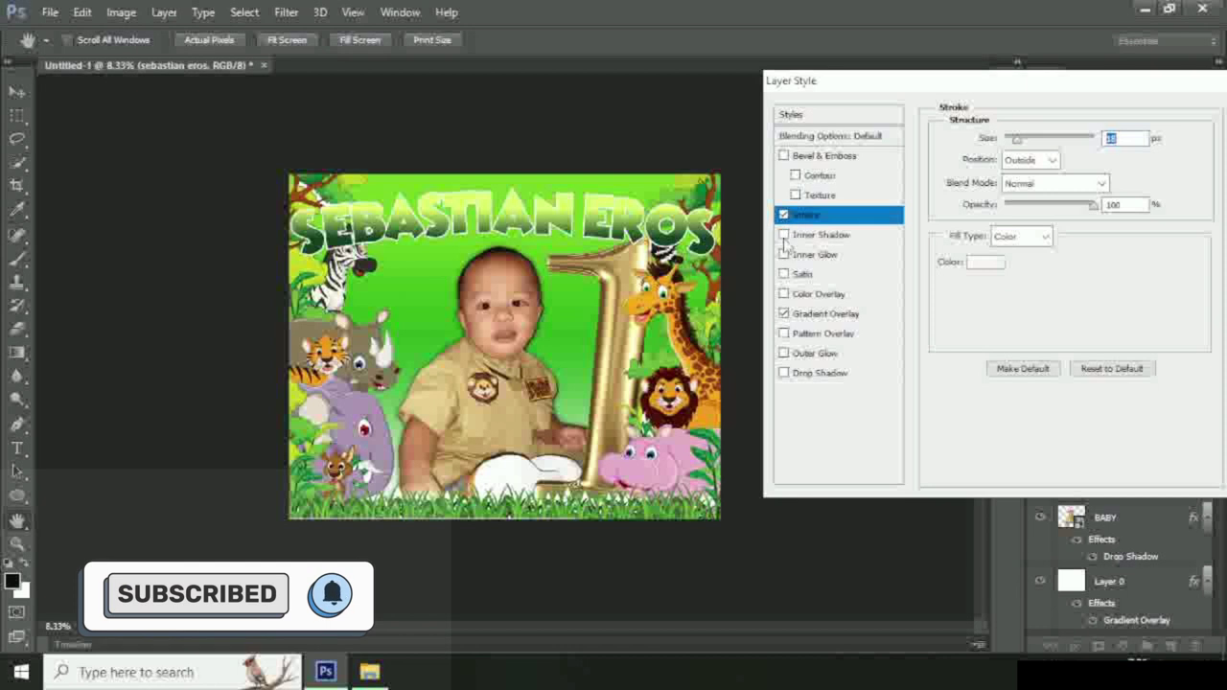
Enable Bevel & Emboss with Contour and Texture on the title.
{"action": "left_click", "coordinate": [783, 155]}
{"action": "left_click", "coordinate": [795, 176]}
{"action": "left_click", "coordinate": [794, 195]}
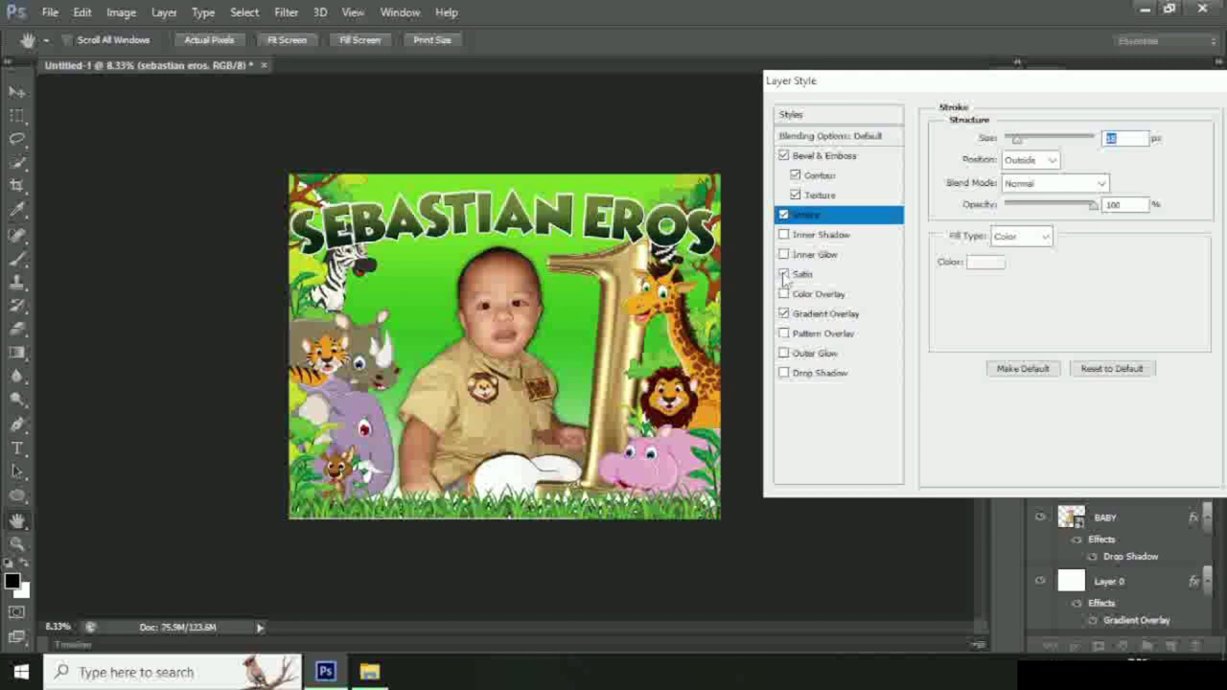
Enable Outer Glow and lower the bevel Texture depth for a shallower texture.
{"action": "left_click", "coordinate": [783, 352]}
{"action": "left_click", "coordinate": [819, 195]}
{"action": "left_click_drag", "start_coordinate": [1059, 215], "coordinate": [1046, 220]}
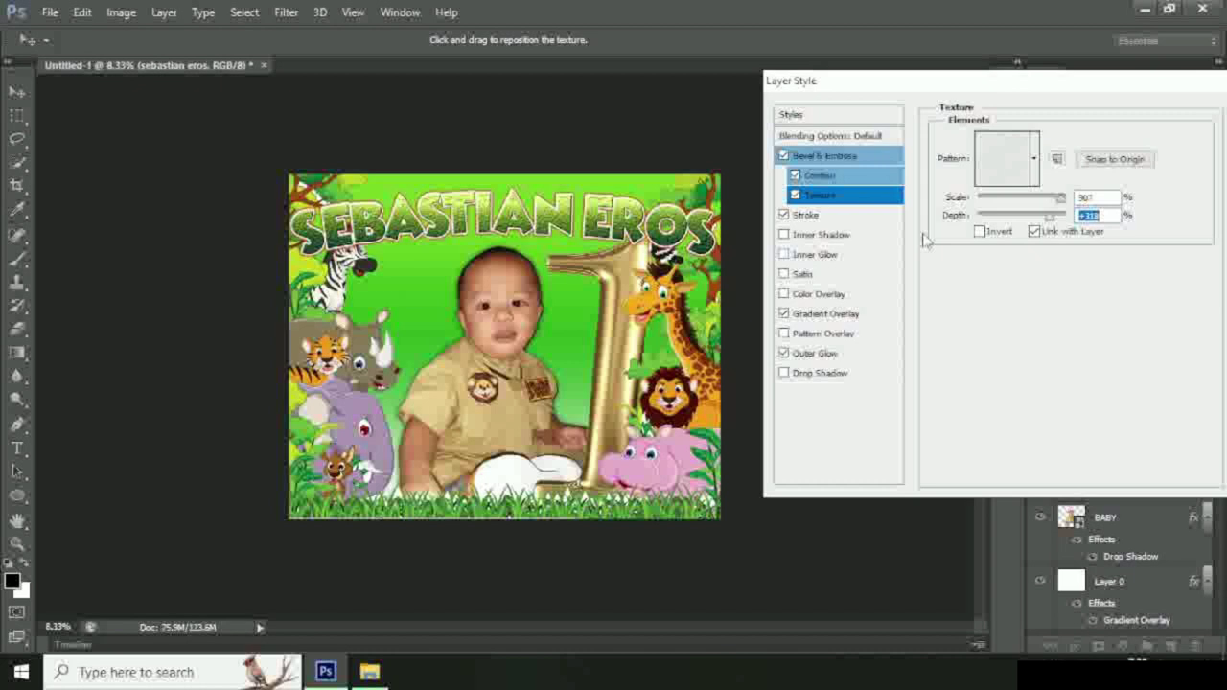
{"action": "left_click_drag", "start_coordinate": [1046, 220], "coordinate": [1043, 218]}
Set the Outer Glow to 100% opacity, adjust its size, and apply the styles.
{"action": "left_click_drag", "start_coordinate": [1071, 92], "coordinate": [1056, 94]}
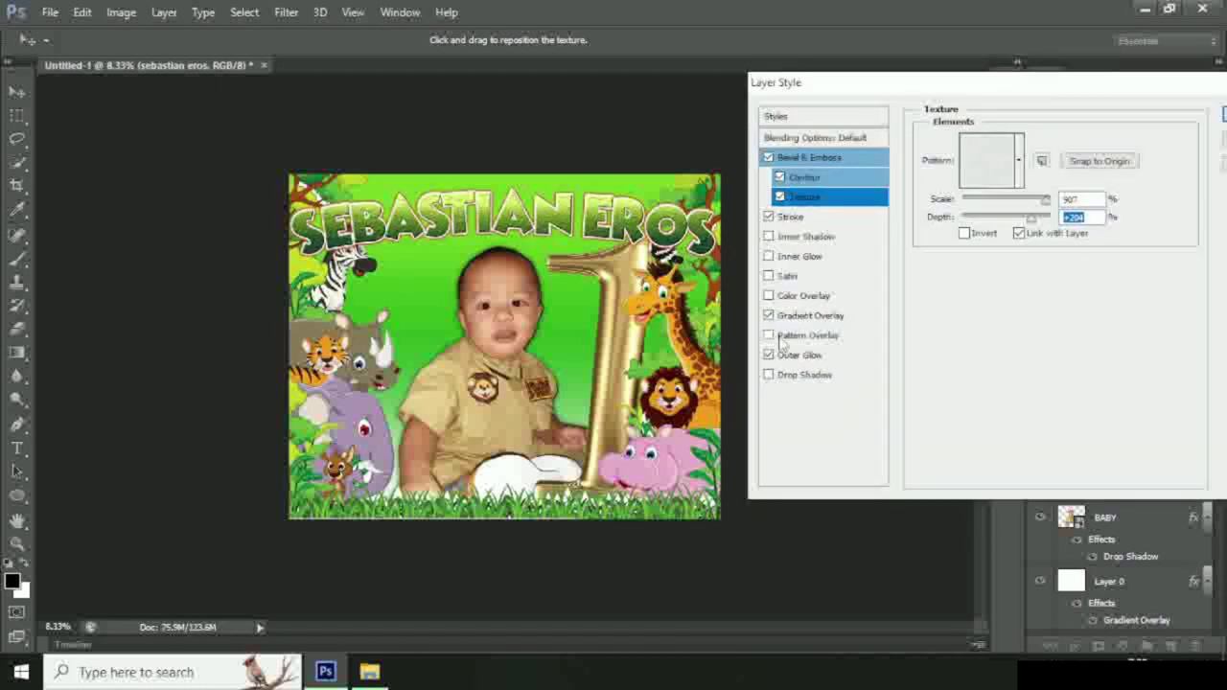
{"action": "left_click", "coordinate": [797, 355]}
{"action": "left_click_drag", "start_coordinate": [1058, 165], "coordinate": [1102, 169]}
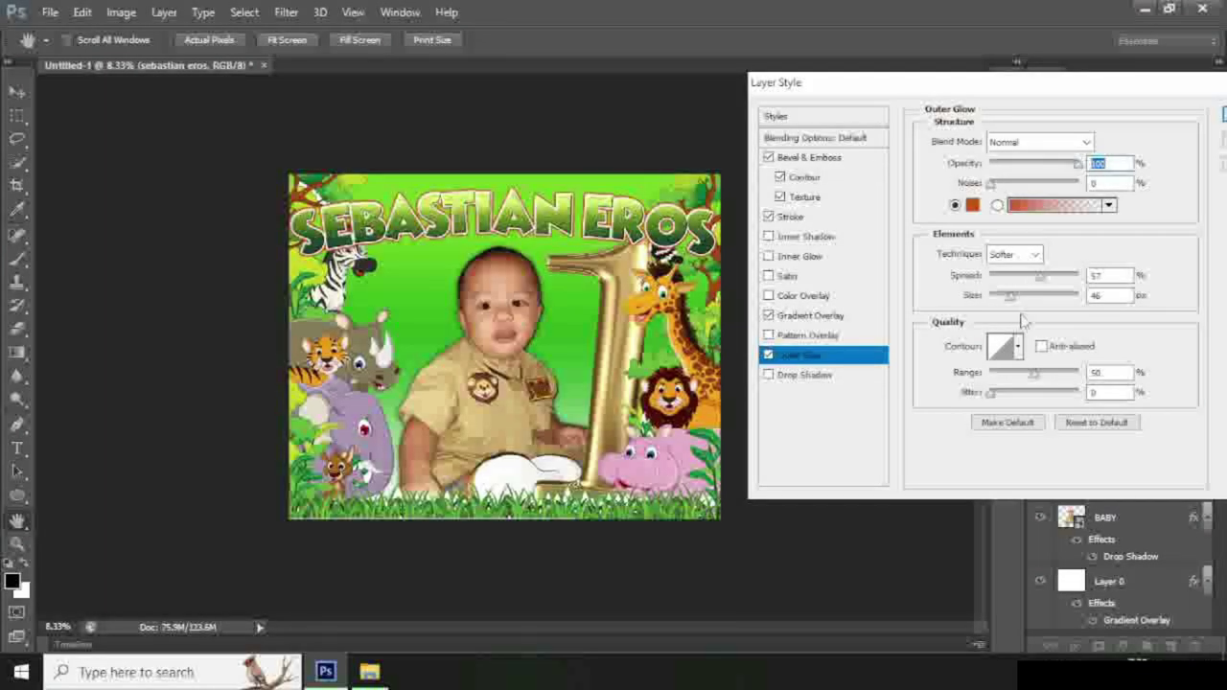
{"action": "left_click_drag", "start_coordinate": [1013, 304], "coordinate": [1027, 305]}
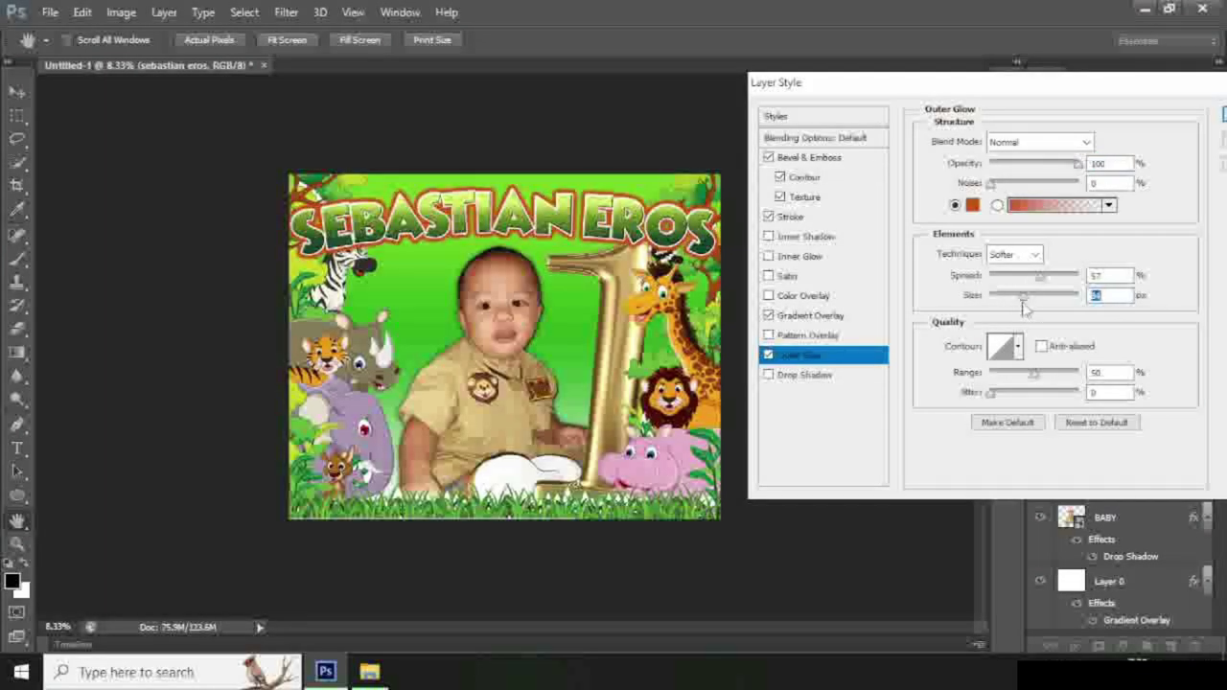
{"action": "left_click_drag", "start_coordinate": [863, 83], "coordinate": [734, 82]}
{"action": "left_click", "coordinate": [1126, 113]}
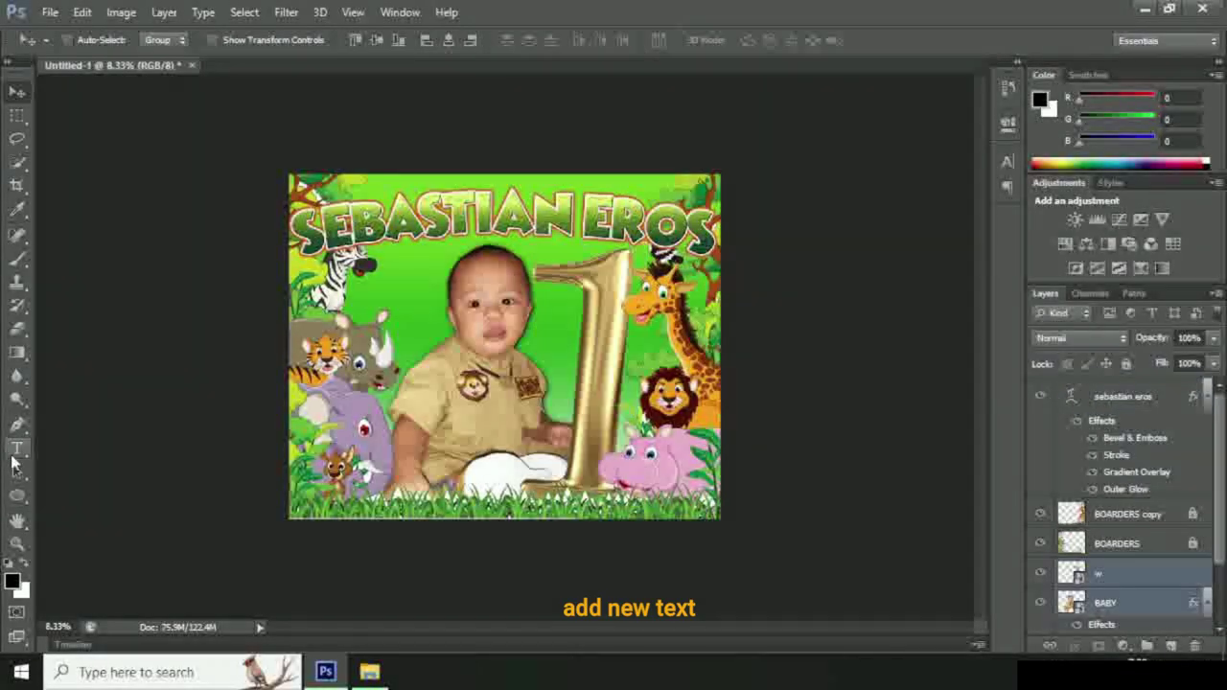
Add a TURNING text layer beside the baby in the Bowlby One SC font.
{"action": "left_click", "coordinate": [17, 448]}
{"action": "left_click", "coordinate": [382, 429]}
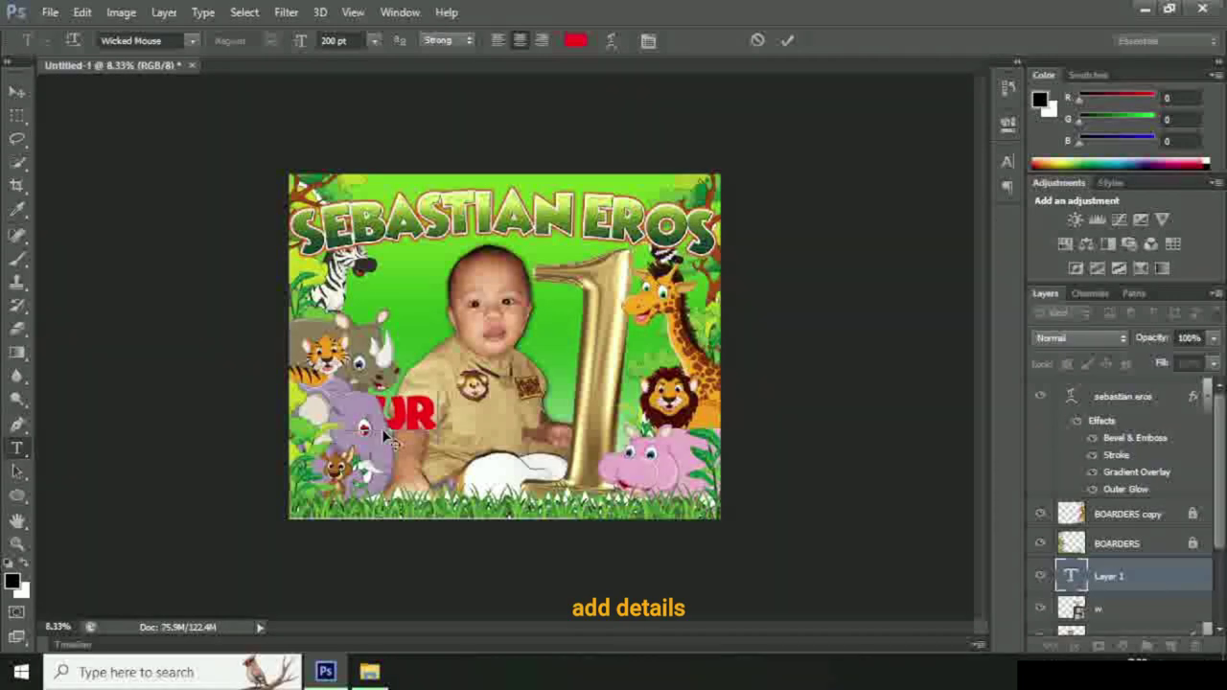
{"action": "type", "text": "TURNING"}
{"action": "key", "text": "ctrl+a"}
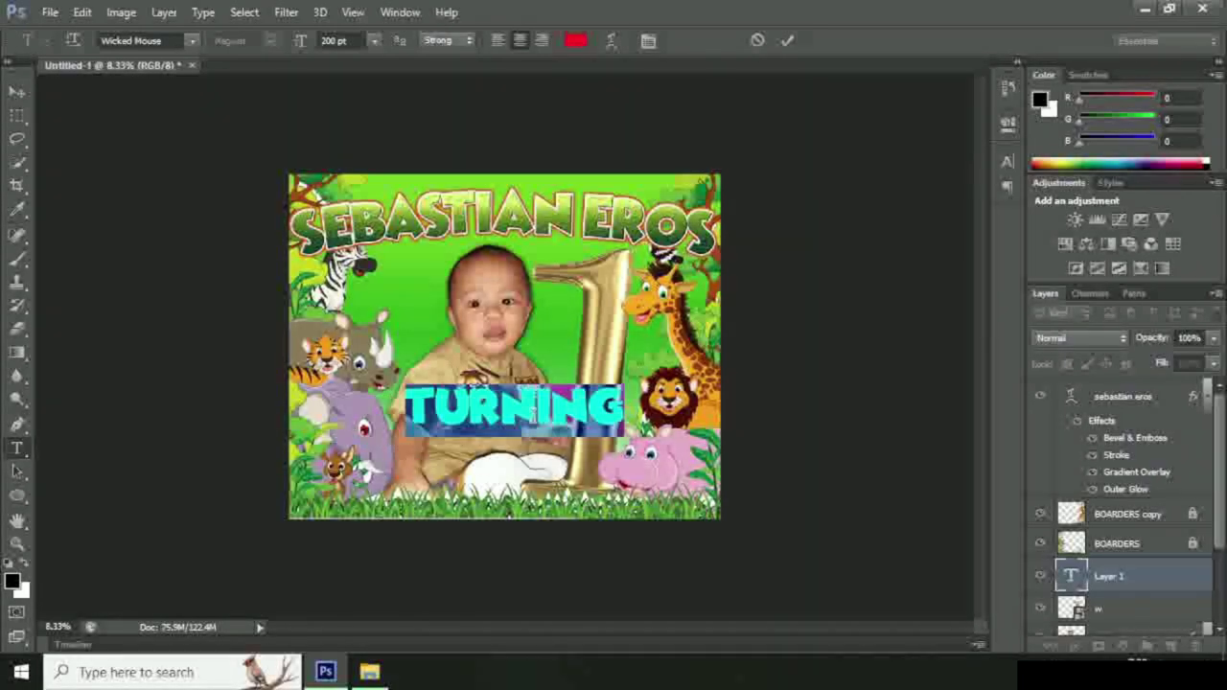
{"action": "left_click", "coordinate": [192, 40]}
{"action": "scroll", "coordinate": [198, 221], "scroll_direction": "up", "scroll_amount": 1}
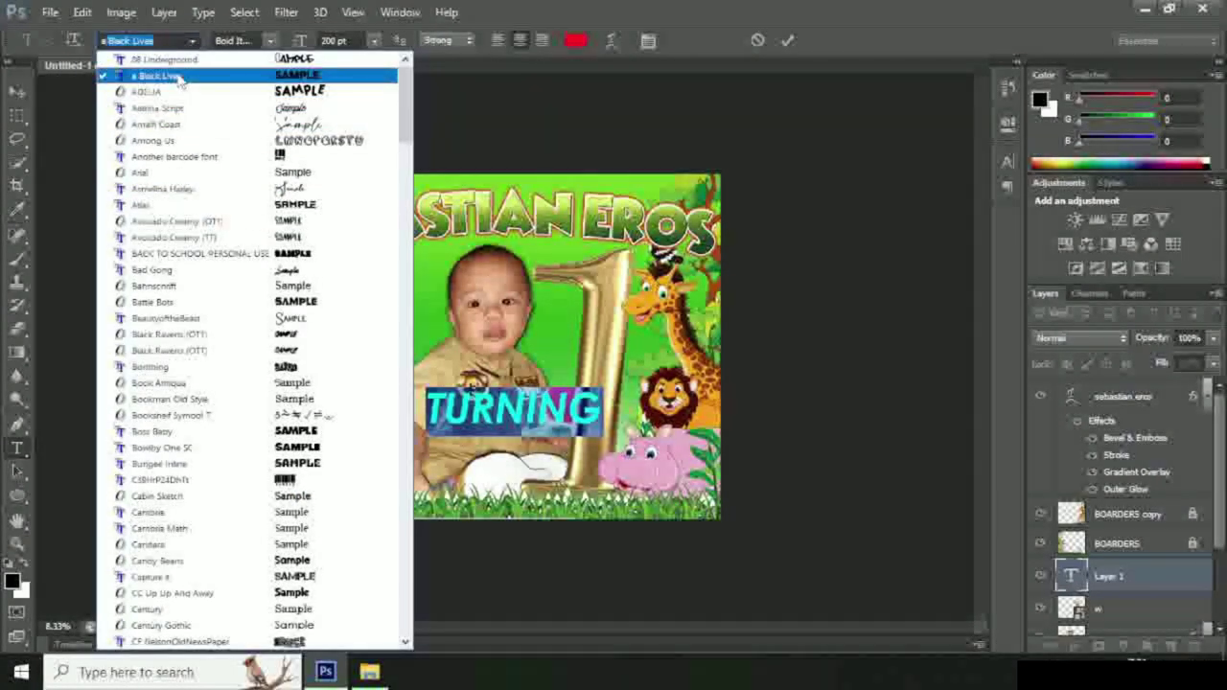
{"action": "scroll", "coordinate": [204, 499], "scroll_direction": "down", "scroll_amount": 1}
{"action": "left_click", "coordinate": [191, 432]}
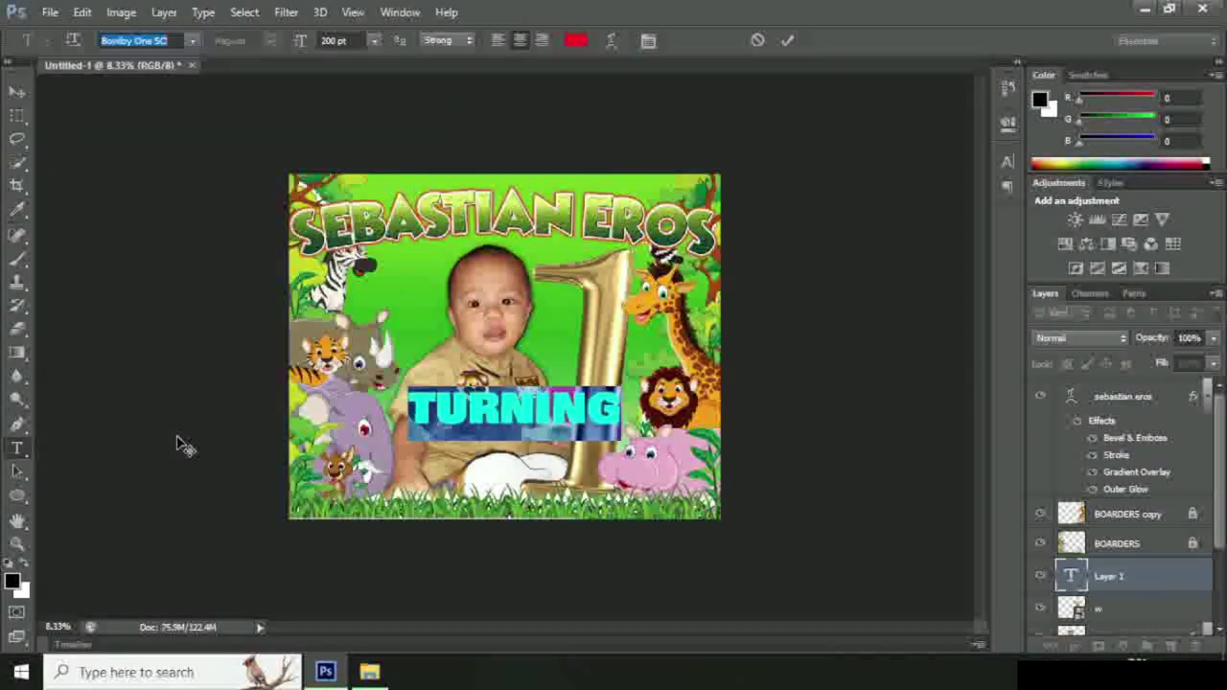
Colour the TURNING text green.
{"action": "left_click", "coordinate": [575, 40]}
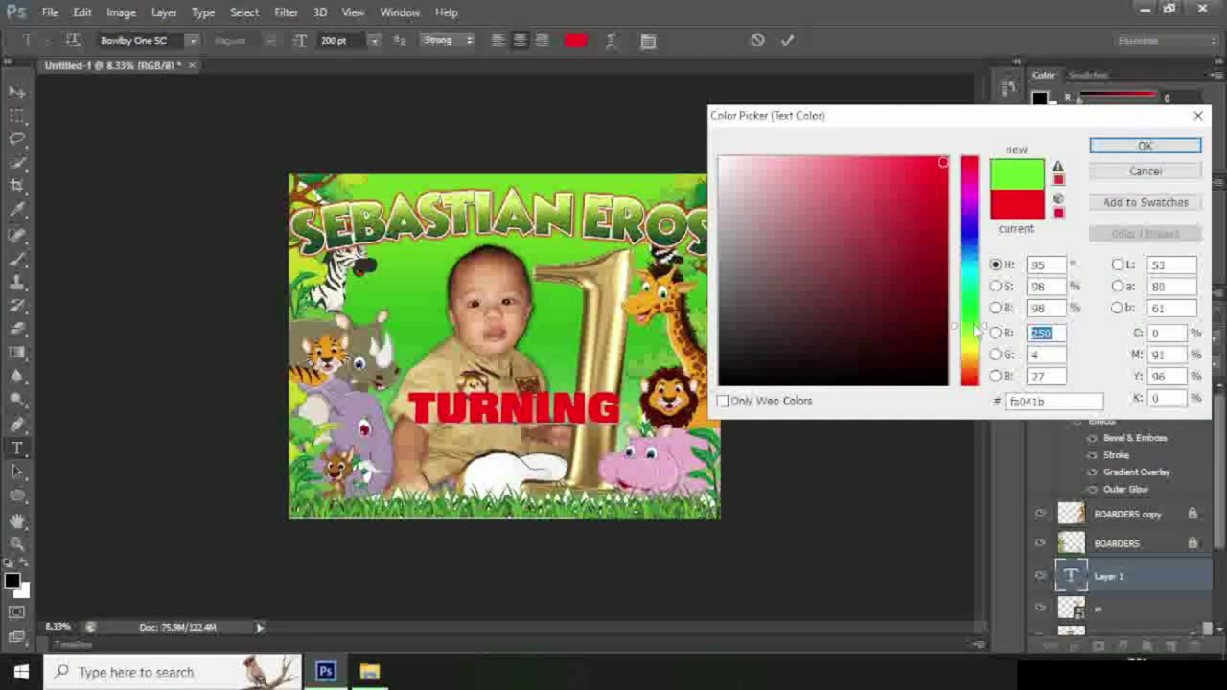
{"action": "left_click", "coordinate": [935, 283]}
{"action": "mouse_move", "coordinate": [916, 264]}
{"action": "left_mouse_down"}
{"action": "mouse_move", "coordinate": [917, 315]}
{"action": "mouse_move", "coordinate": [920, 304]}
{"action": "left_mouse_up"}
{"action": "left_click", "coordinate": [1145, 146]}
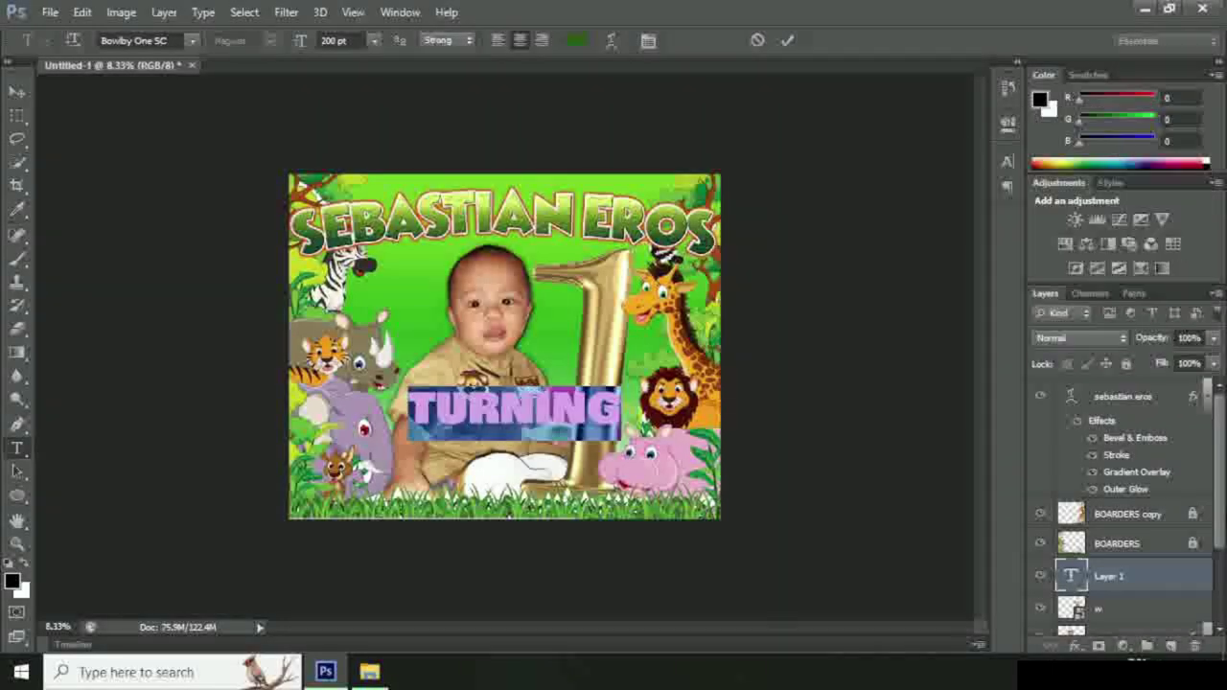
{"action": "right_click", "coordinate": [1154, 578]}
{"action": "left_click", "coordinate": [901, 16]}
Give TURNING a white Stroke outline.
{"action": "left_click", "coordinate": [670, 217]}
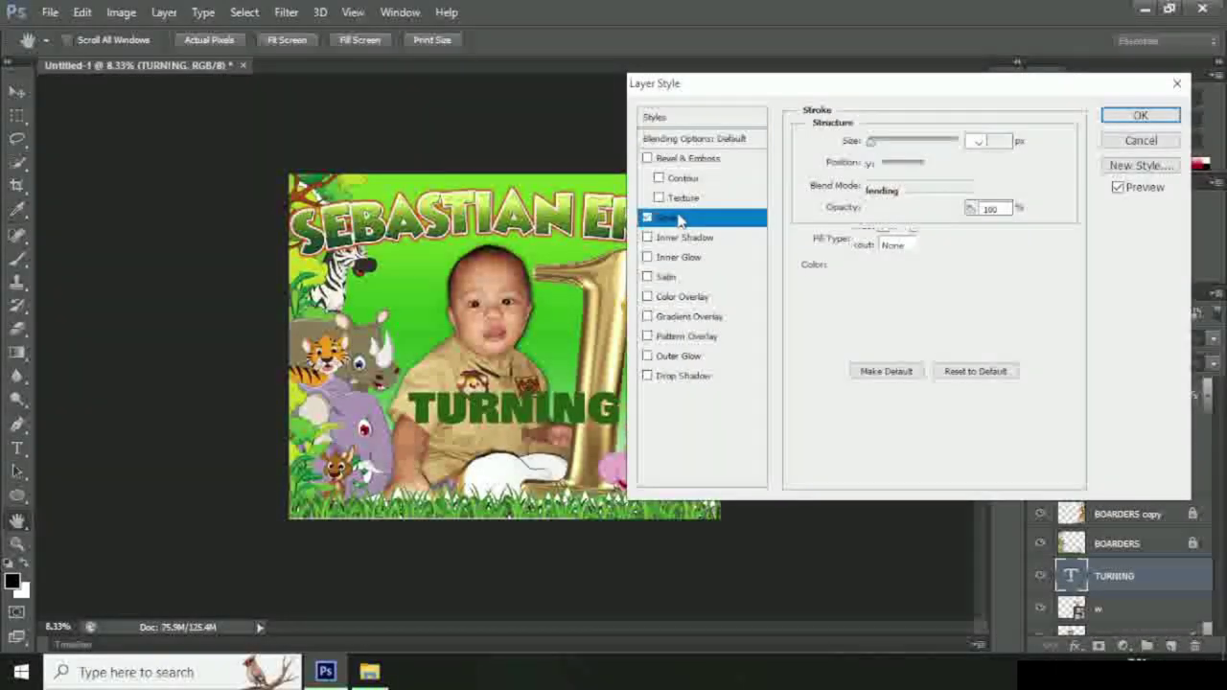
{"action": "left_click", "coordinate": [852, 266]}
{"action": "left_click_drag", "start_coordinate": [753, 197], "coordinate": [720, 157]}
{"action": "left_click", "coordinate": [1144, 146]}
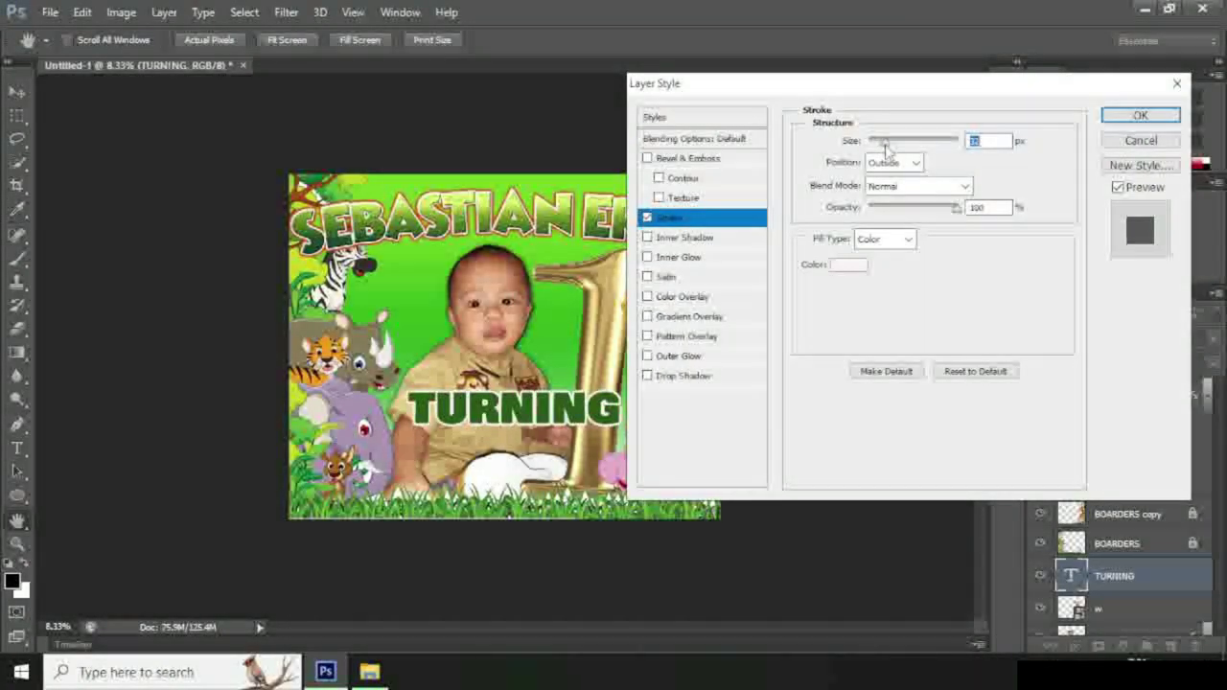
{"action": "left_click", "coordinate": [1140, 115]}
Shrink TURNING to about 40% and tilt it into place above the gold 1.
{"action": "key", "text": "ctrl+t"}
{"action": "mouse_move", "coordinate": [406, 388]}
{"action": "left_mouse_down"}
{"action": "mouse_move", "coordinate": [534, 419]}
{"action": "mouse_move", "coordinate": [573, 254]}
{"action": "mouse_move", "coordinate": [796, 170]}
{"action": "left_mouse_up"}
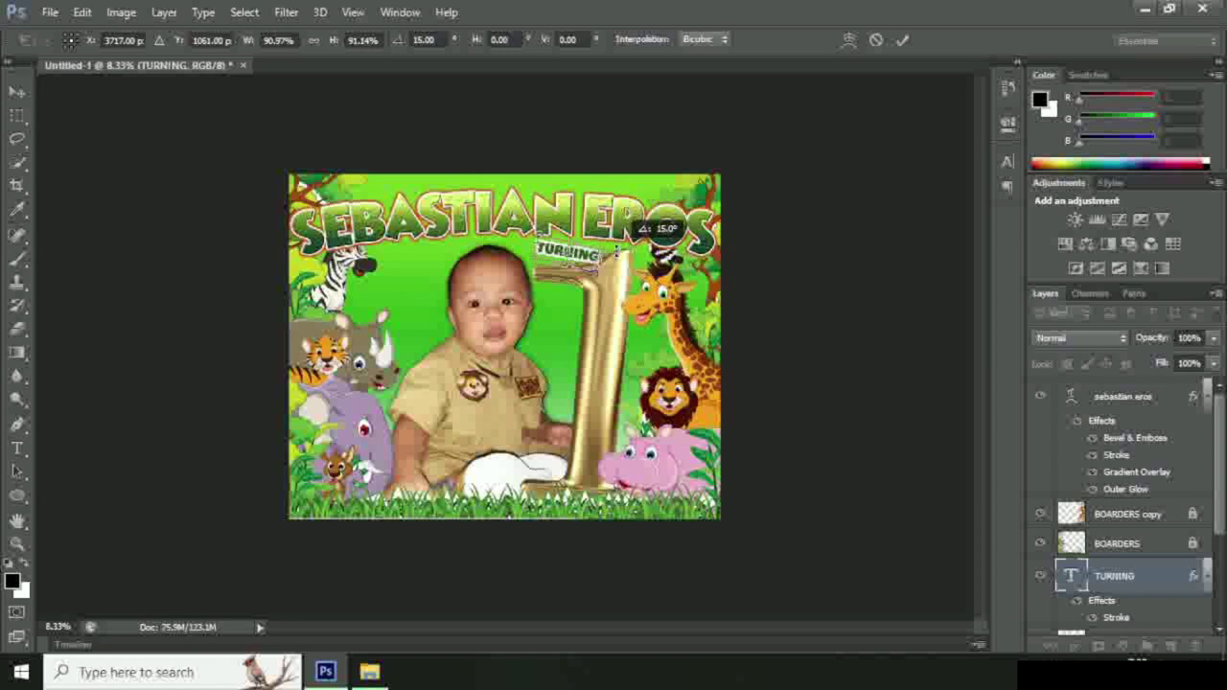
{"action": "left_click", "coordinate": [902, 39]}
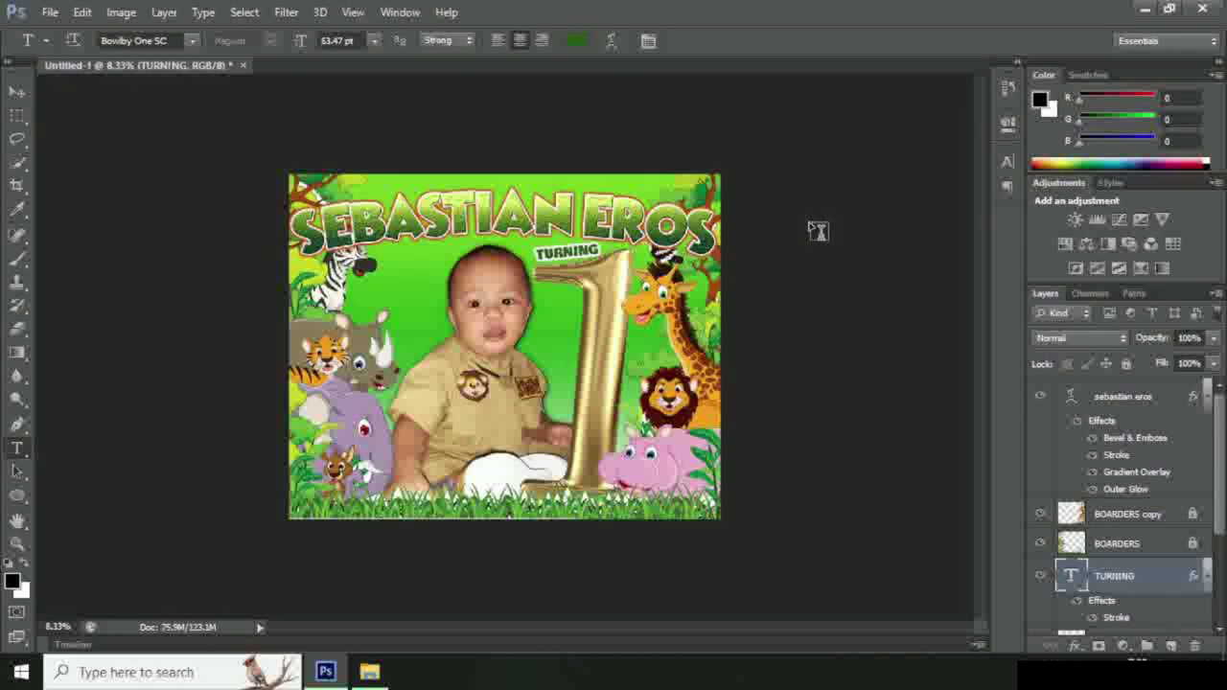
Place the '3 arrow' image into the poster with its layer below the baby photo.
{"action": "left_click", "coordinate": [370, 672]}
{"action": "mouse_move", "coordinate": [871, 245]}
{"action": "left_mouse_down"}
{"action": "mouse_move", "coordinate": [374, 350]}
{"action": "mouse_move", "coordinate": [384, 347]}
{"action": "left_mouse_up"}
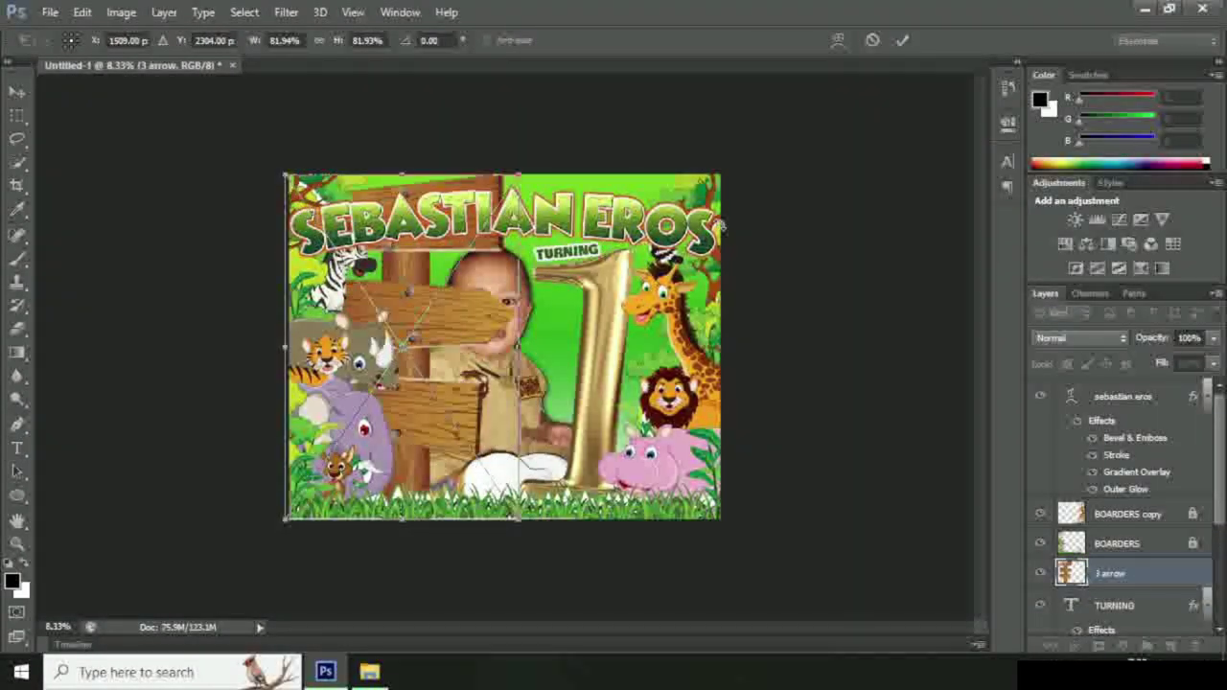
{"action": "left_click", "coordinate": [902, 40]}
{"action": "left_click_drag", "start_coordinate": [1131, 573], "coordinate": [1121, 552]}
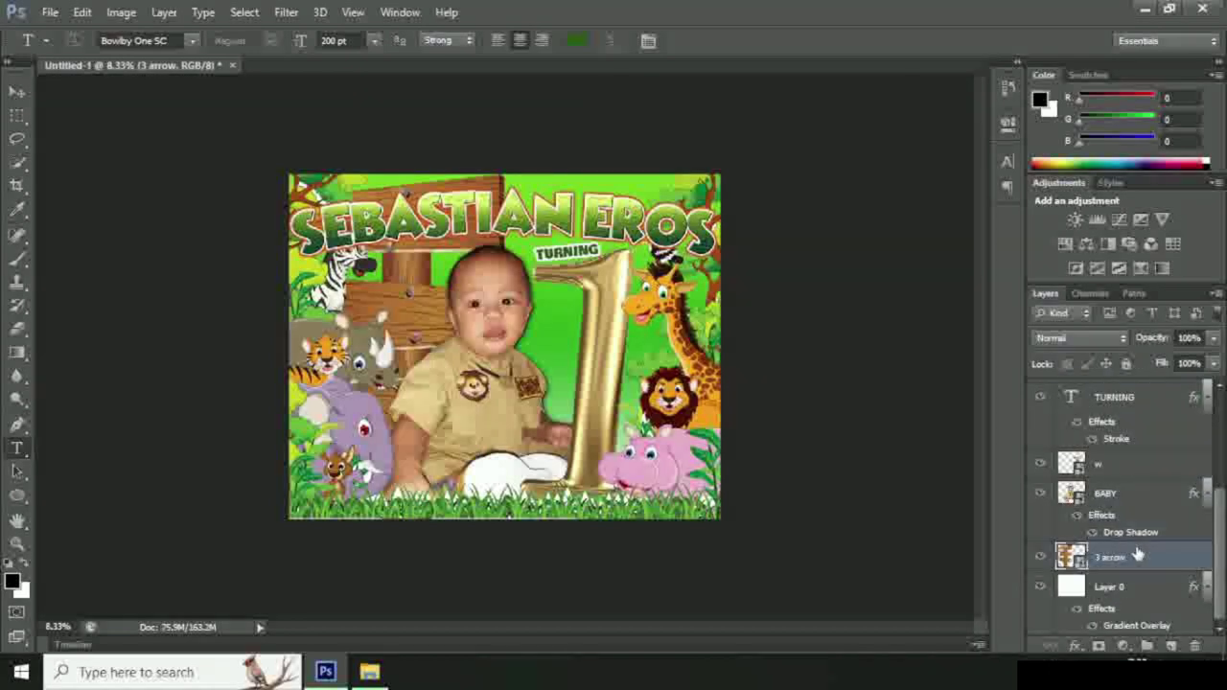
Narrow, shrink and tilt the wooden signposts into place left of the baby.
{"action": "key", "text": "ctrl+t"}
{"action": "mouse_move", "coordinate": [502, 196]}
{"action": "left_mouse_down"}
{"action": "mouse_move", "coordinate": [428, 262]}
{"action": "mouse_move", "coordinate": [436, 275]}
{"action": "left_mouse_up"}
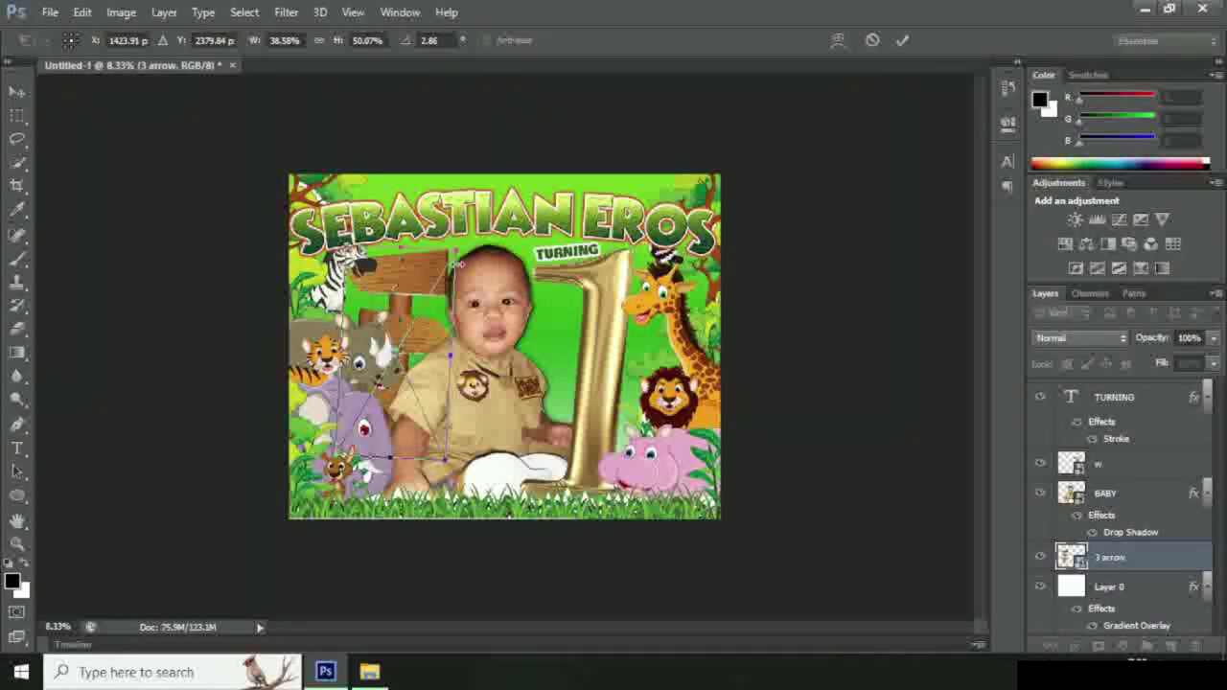
{"action": "mouse_move", "coordinate": [422, 276]}
{"action": "left_mouse_down"}
{"action": "mouse_move", "coordinate": [402, 298]}
{"action": "mouse_move", "coordinate": [416, 265]}
{"action": "mouse_move", "coordinate": [654, 327]}
{"action": "left_mouse_up"}
{"action": "key", "text": "Return"}
Duplicate the TURNING text and move the copy onto the top wooden sign.
{"action": "key", "text": "t"}
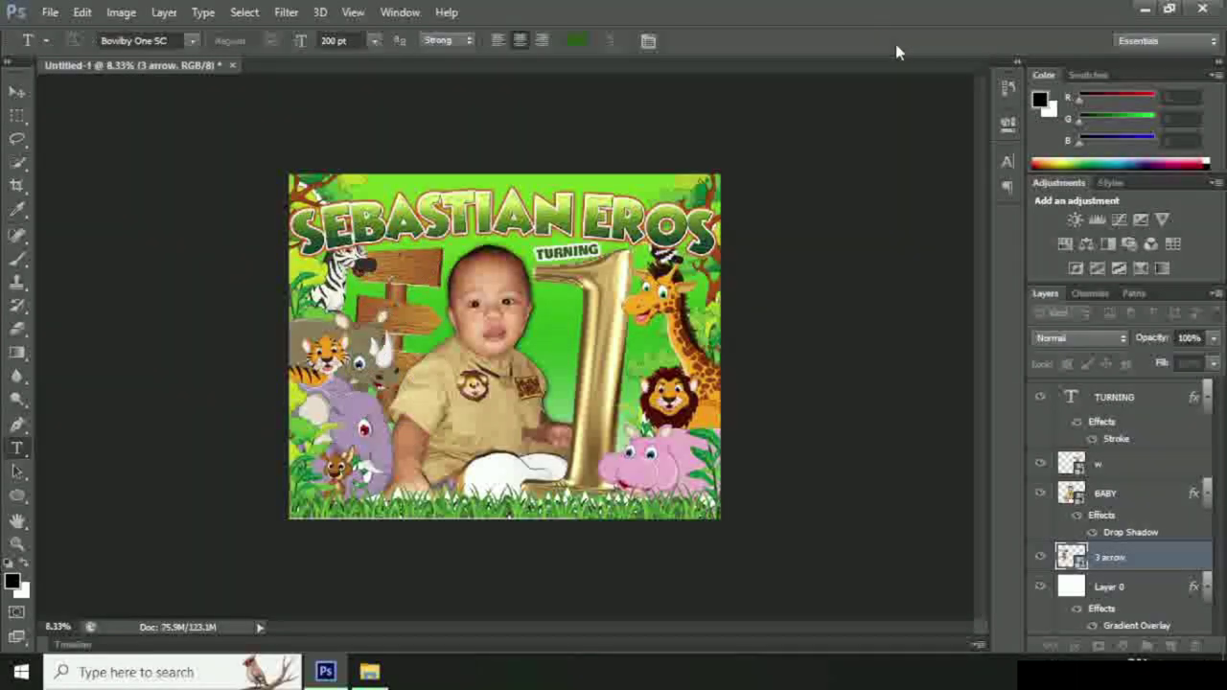
{"action": "scroll", "coordinate": [1121, 479], "scroll_direction": "up", "scroll_amount": 3}
{"action": "left_click", "coordinate": [1121, 395]}
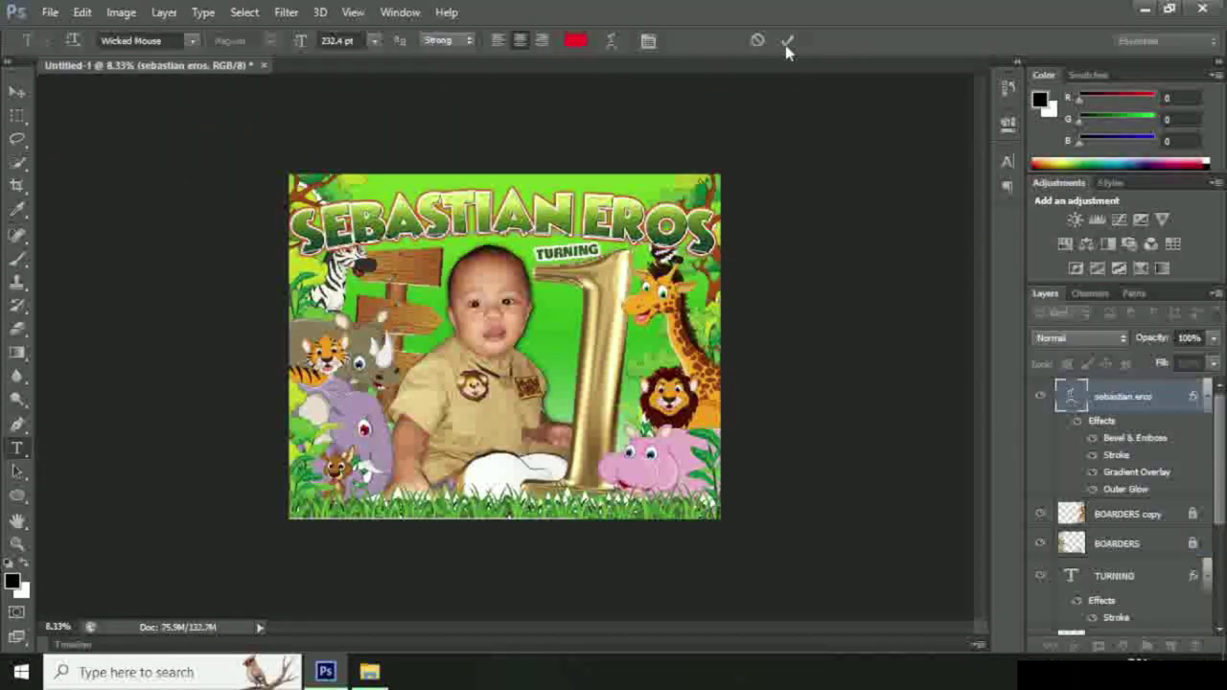
{"action": "left_click", "coordinate": [15, 95]}
{"action": "key", "text": "ctrl+j"}
{"action": "left_click_drag", "start_coordinate": [565, 252], "coordinate": [407, 268]}
{"action": "key", "text": "ctrl+t"}
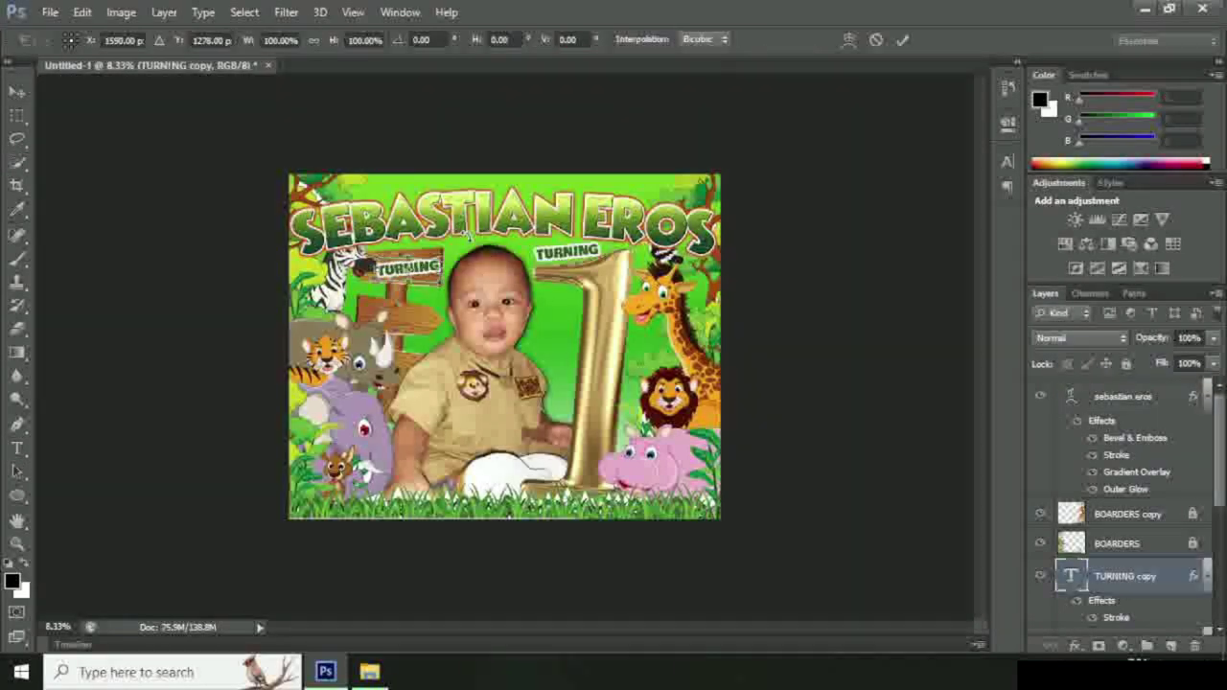
{"action": "key", "text": "Return"}
Retype the copy as 'DEC 12 , 2023' and set it to 36 pt.
{"action": "left_click", "coordinate": [16, 448]}
{"action": "double_click", "coordinate": [408, 268]}
{"action": "type", "text": "DE"}
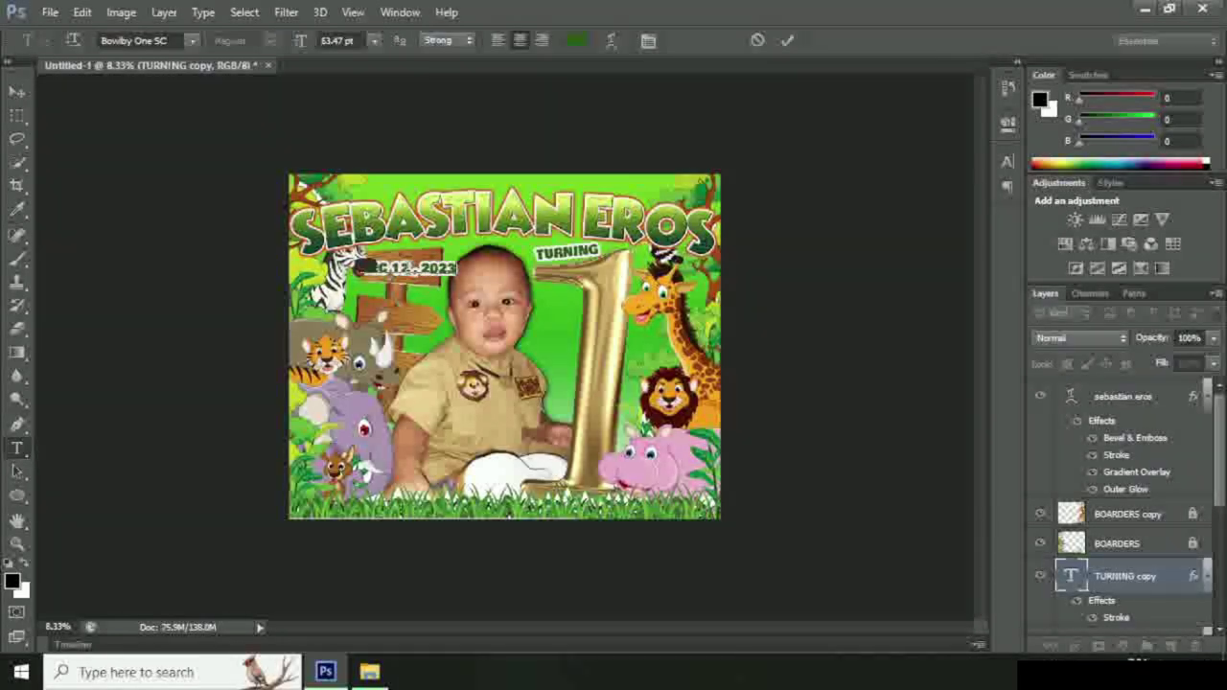
{"action": "left_click", "coordinate": [374, 40]}
{"action": "left_click", "coordinate": [412, 317]}
{"action": "left_click", "coordinate": [373, 40]}
{"action": "left_click", "coordinate": [419, 296]}
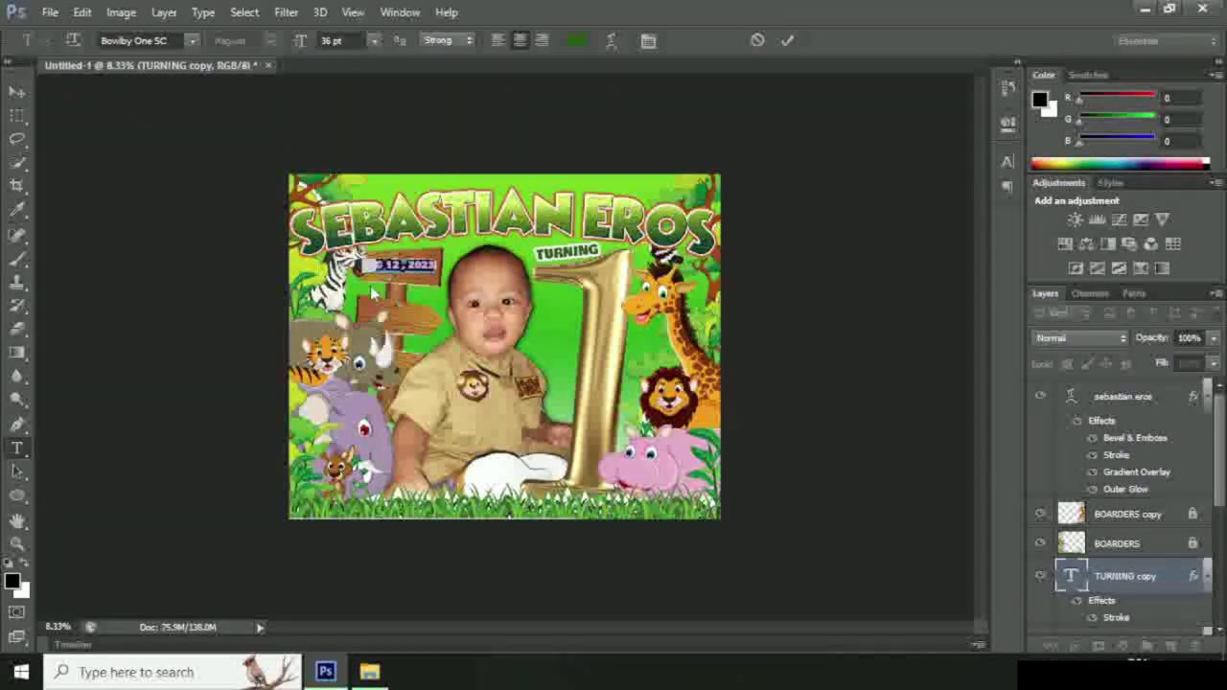
{"action": "left_click", "coordinate": [787, 40]}
Stretch the date text to fill the wooden sign.
{"action": "key", "text": "ctrl+t"}
{"action": "mouse_move", "coordinate": [375, 256]}
{"action": "left_mouse_down"}
{"action": "mouse_move", "coordinate": [436, 265]}
{"action": "mouse_move", "coordinate": [371, 265]}
{"action": "left_mouse_up"}
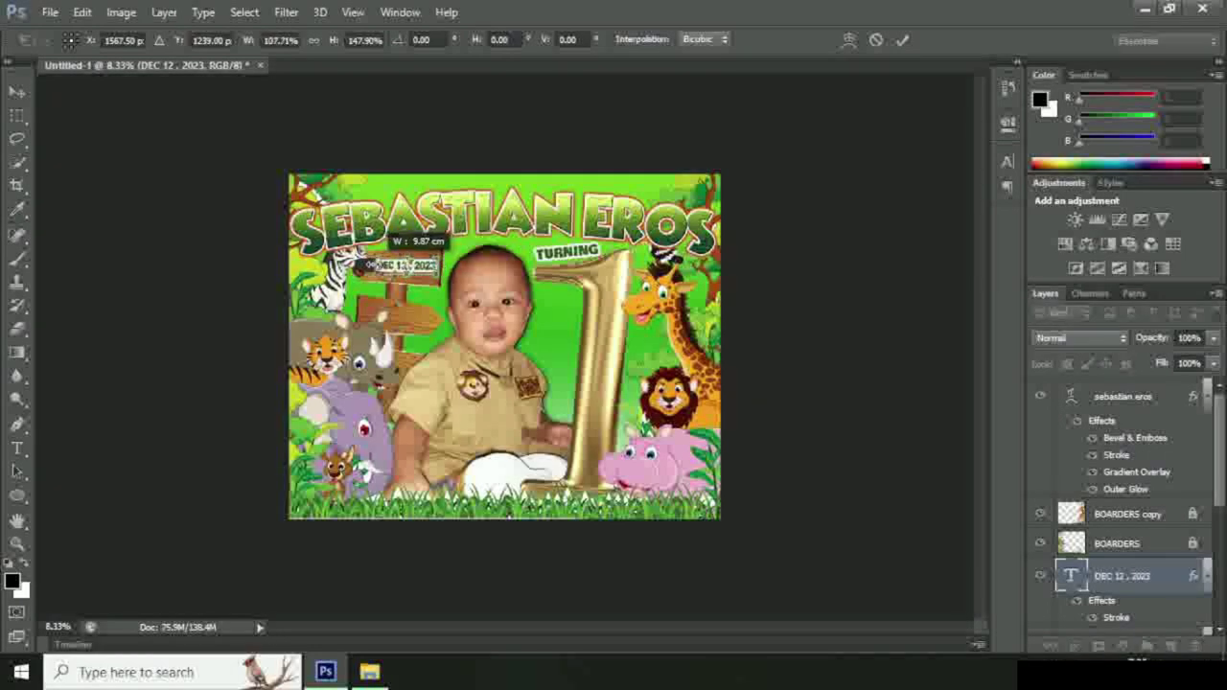
{"action": "left_click", "coordinate": [902, 39]}
Duplicate the date text onto the lower wooden sign and change it to B-DAY BOY.
{"action": "key", "text": "ctrl+j"}
{"action": "left_click", "coordinate": [17, 91]}
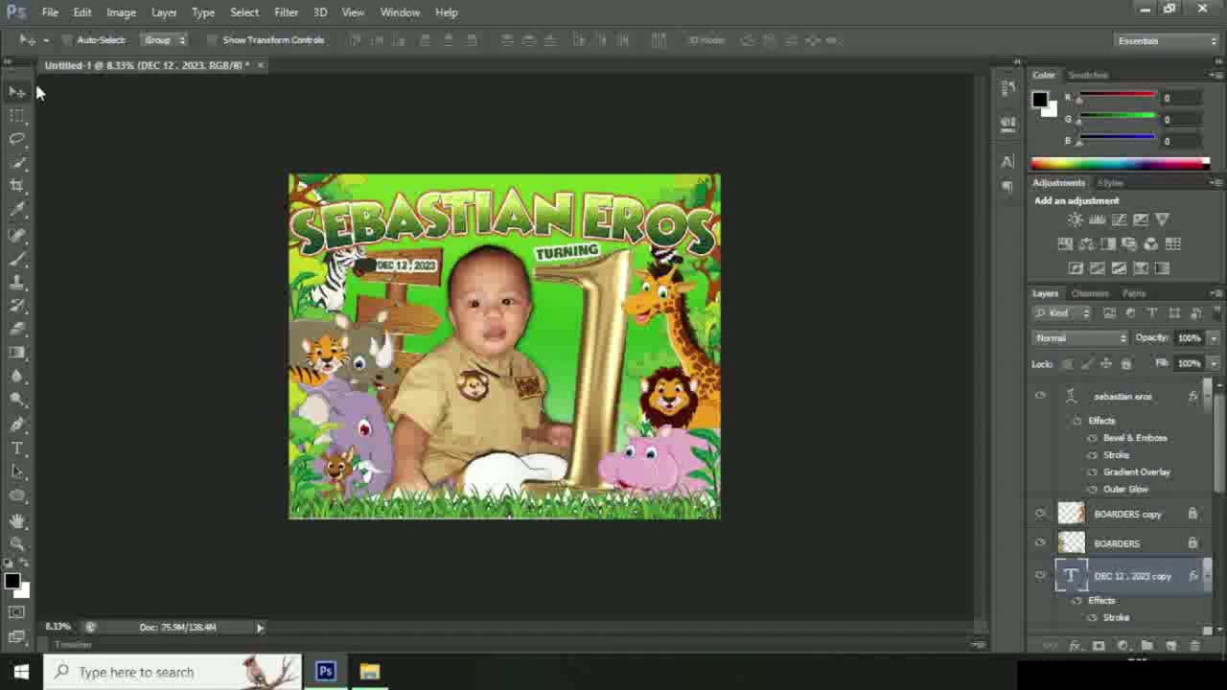
{"action": "mouse_move", "coordinate": [419, 273]}
{"action": "left_mouse_down"}
{"action": "mouse_move", "coordinate": [419, 324]}
{"action": "mouse_move", "coordinate": [434, 316]}
{"action": "left_mouse_up"}
{"action": "key", "text": "ctrl+t"}
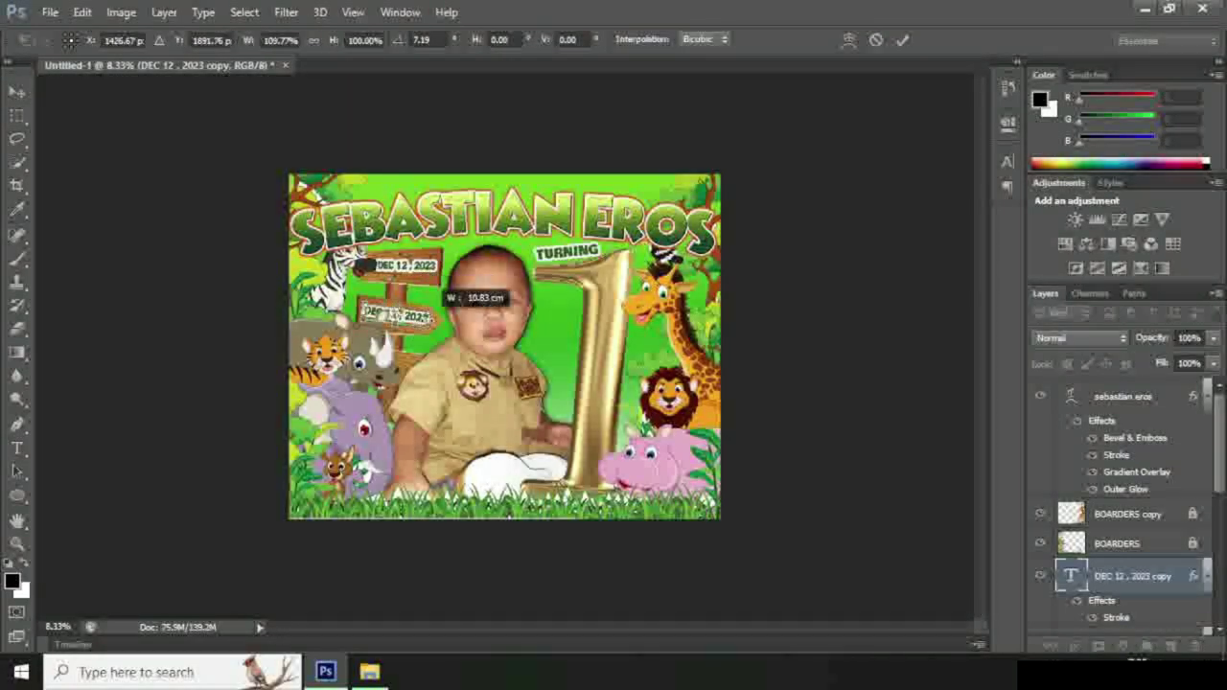
{"action": "key", "text": "Return"}
{"action": "key", "text": "t"}
{"action": "triple_click", "coordinate": [410, 316]}
{"action": "type", "text": "BABY BOY"}
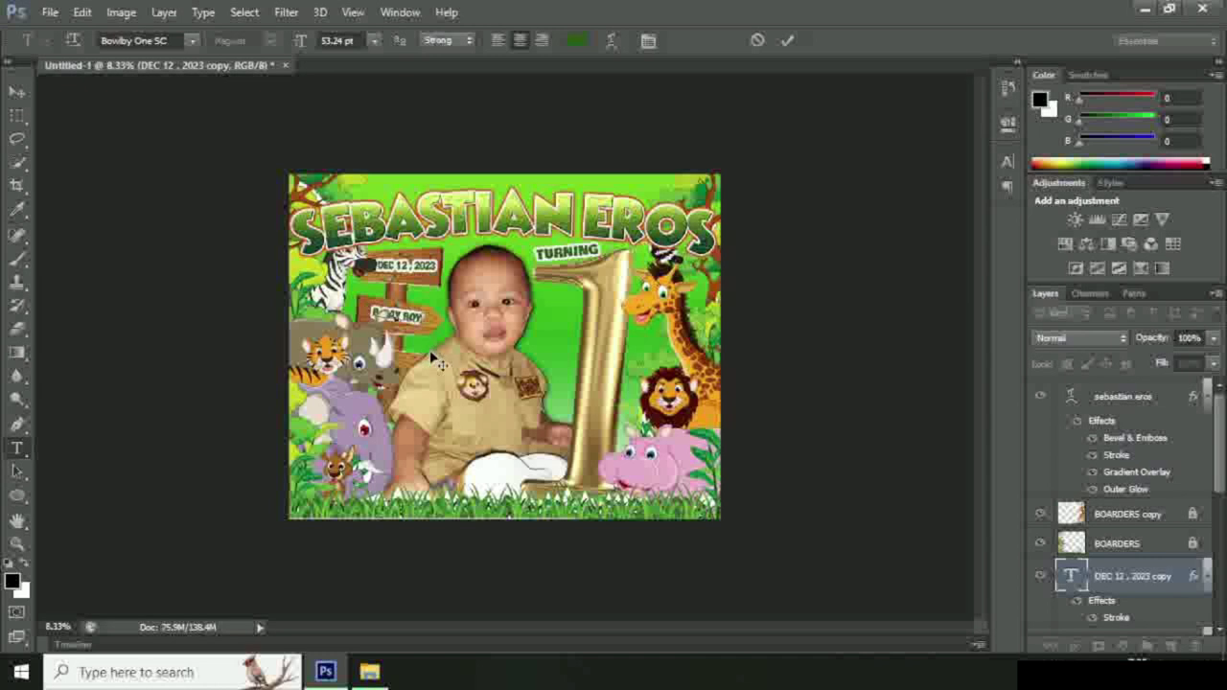
{"action": "left_click", "coordinate": [787, 39]}
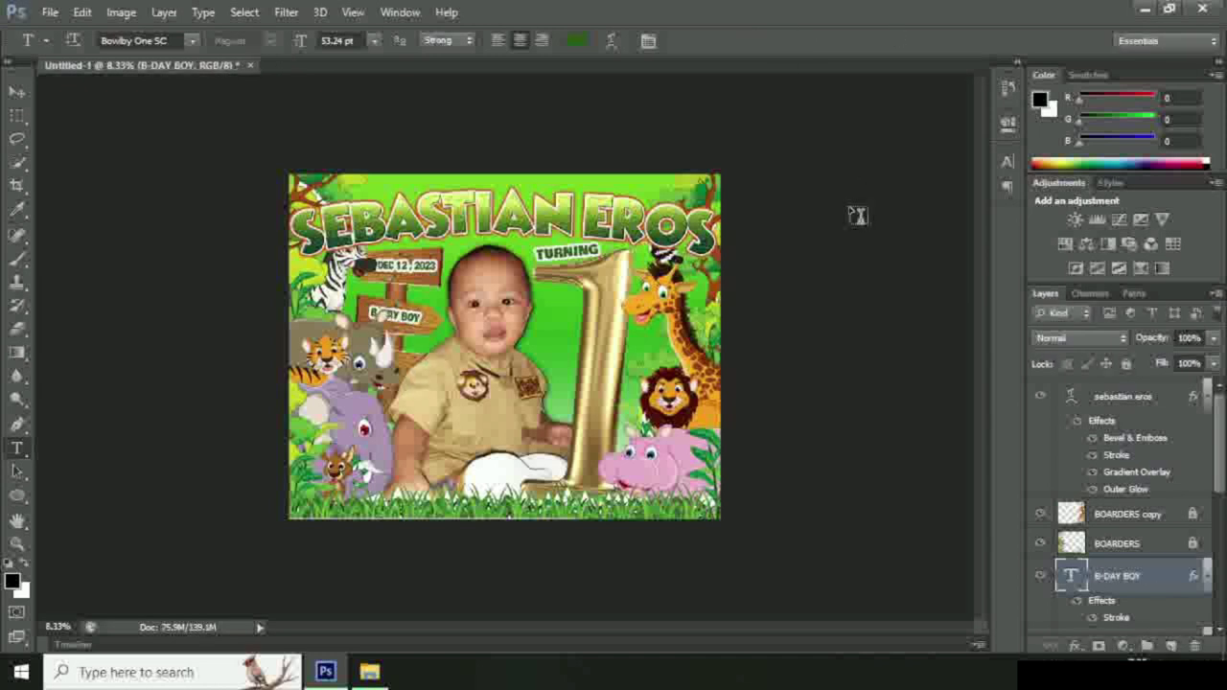
Stretch the arrow signs taller, recommit the B-DAY BOY text, and bring in the coconut palm image.
{"action": "scroll", "coordinate": [1142, 565], "scroll_direction": "down", "scroll_amount": 5}
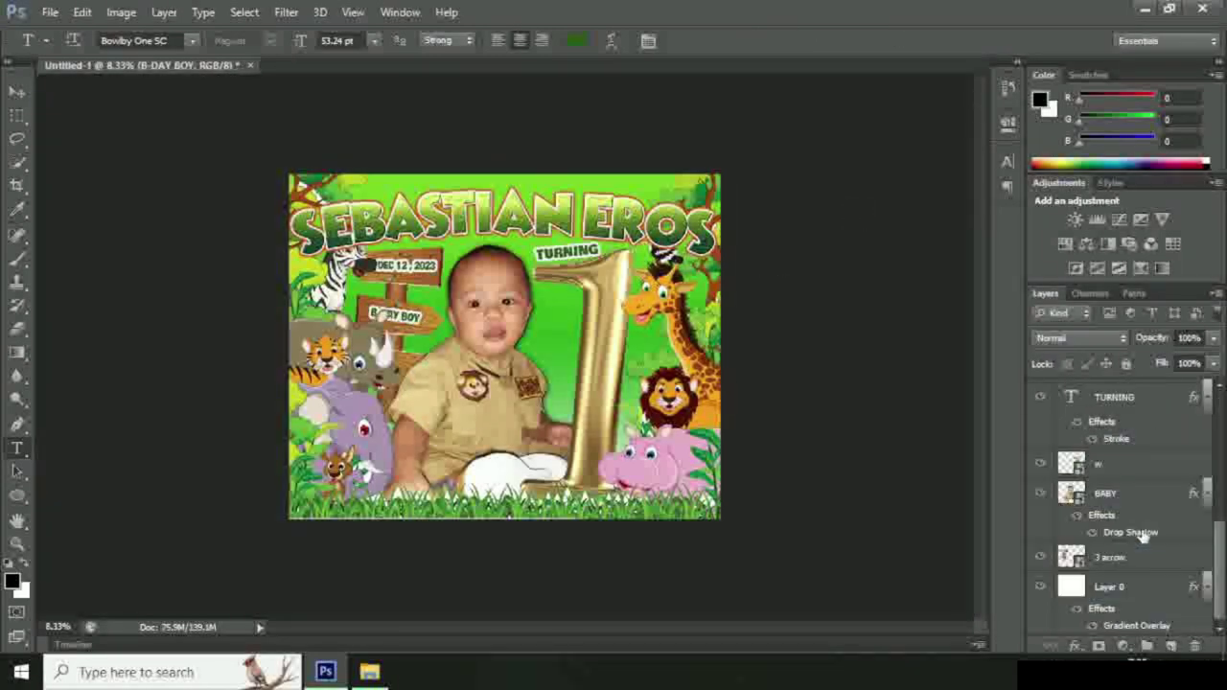
{"action": "left_click", "coordinate": [1112, 557]}
{"action": "key", "text": "ctrl+t"}
{"action": "left_click_drag", "start_coordinate": [380, 424], "coordinate": [385, 449]}
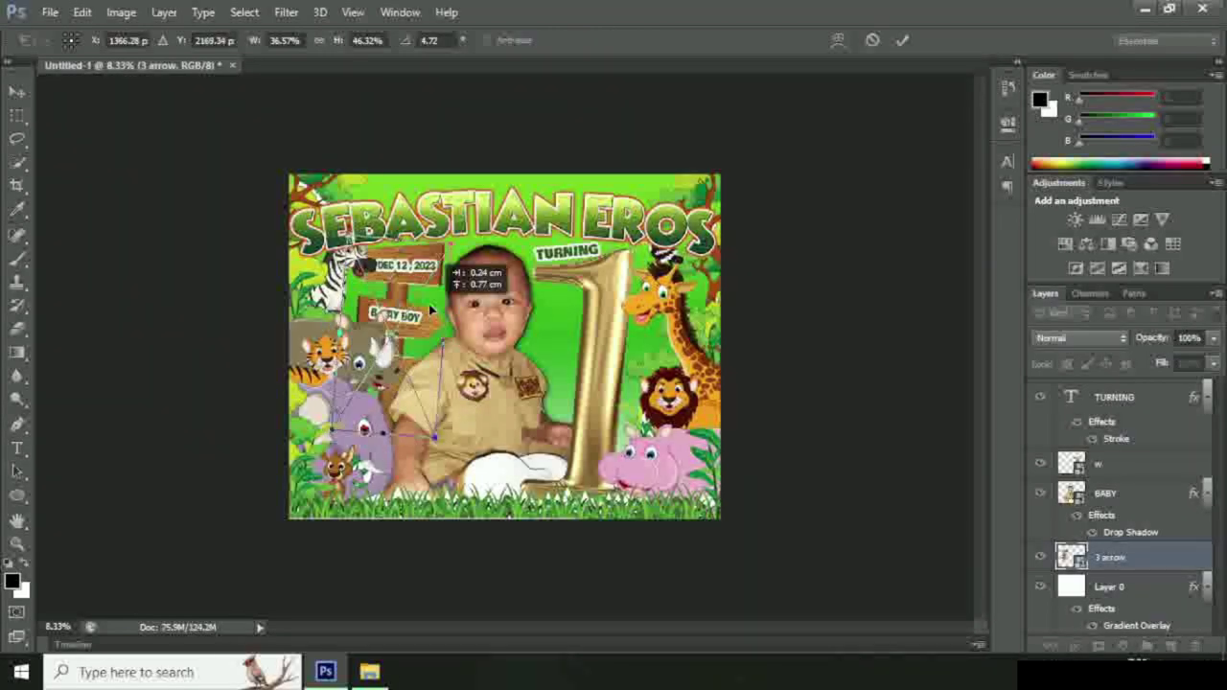
{"action": "left_click", "coordinate": [902, 40]}
{"action": "left_click", "coordinate": [396, 315]}
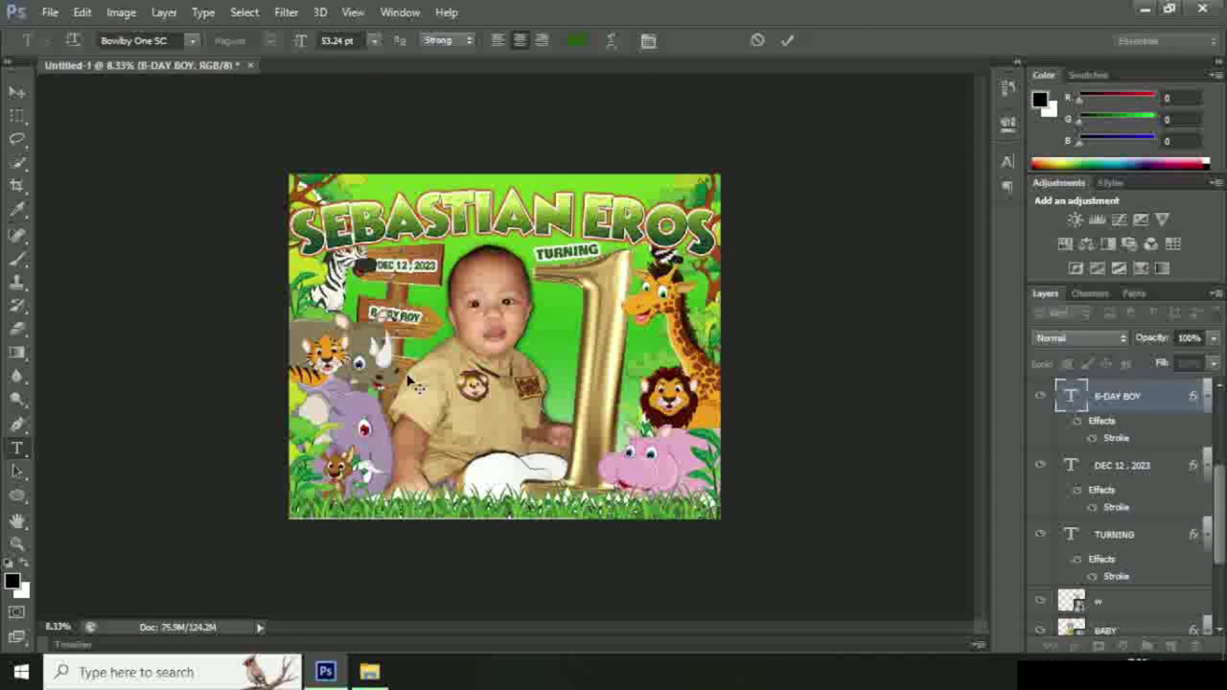
{"action": "left_click", "coordinate": [783, 41]}
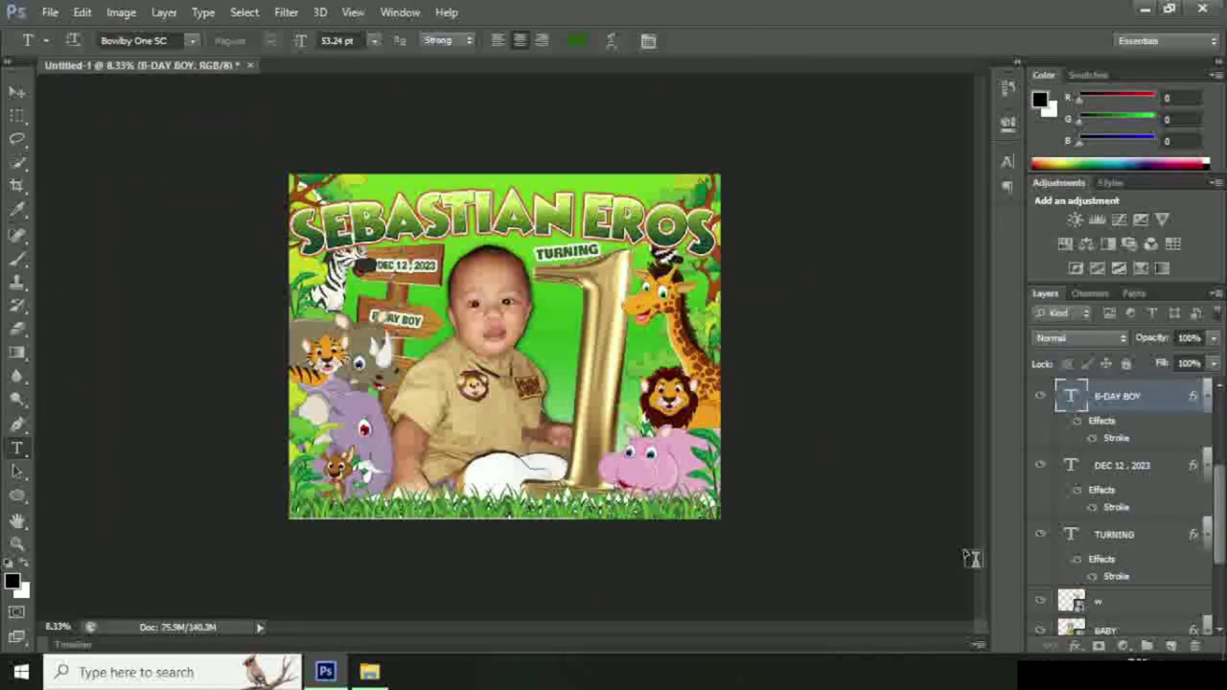
{"action": "left_click", "coordinate": [369, 671]}
Place the coconut palm at about 270% behind the baby, below the other artwork layers.
{"action": "left_click_drag", "start_coordinate": [871, 374], "coordinate": [469, 383]}
{"action": "left_click_drag", "start_coordinate": [575, 295], "coordinate": [709, 186]}
{"action": "left_click_drag", "start_coordinate": [460, 383], "coordinate": [421, 403]}
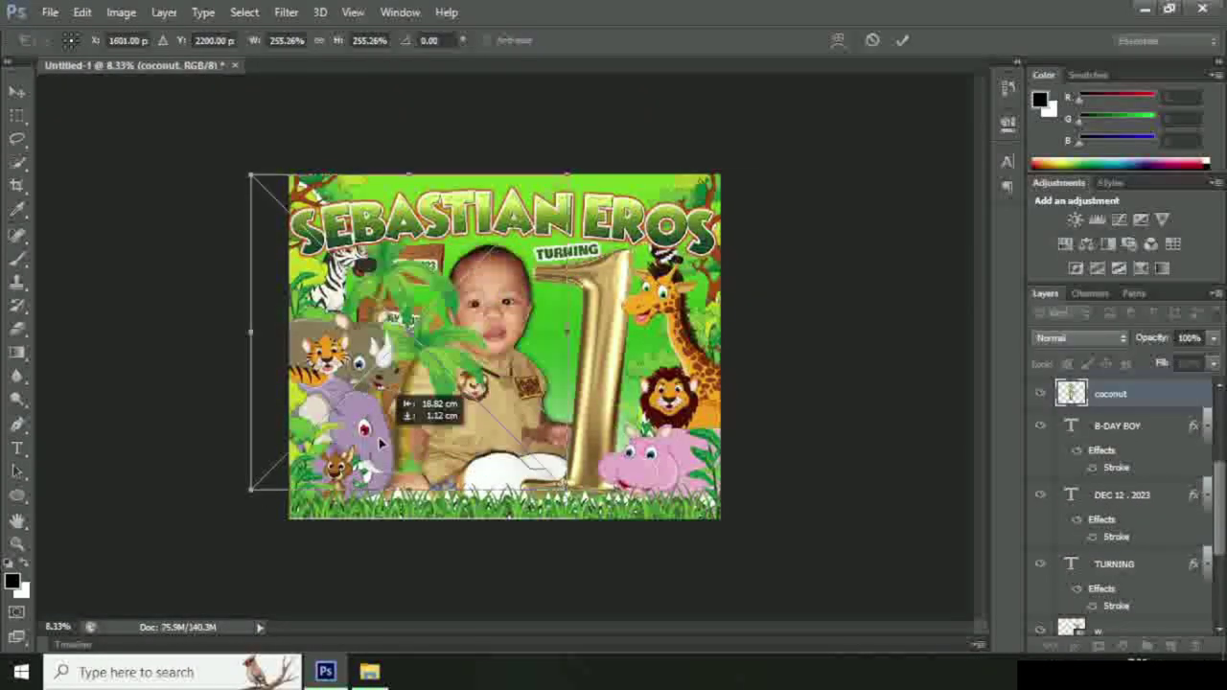
{"action": "left_click_drag", "start_coordinate": [587, 159], "coordinate": [593, 151]}
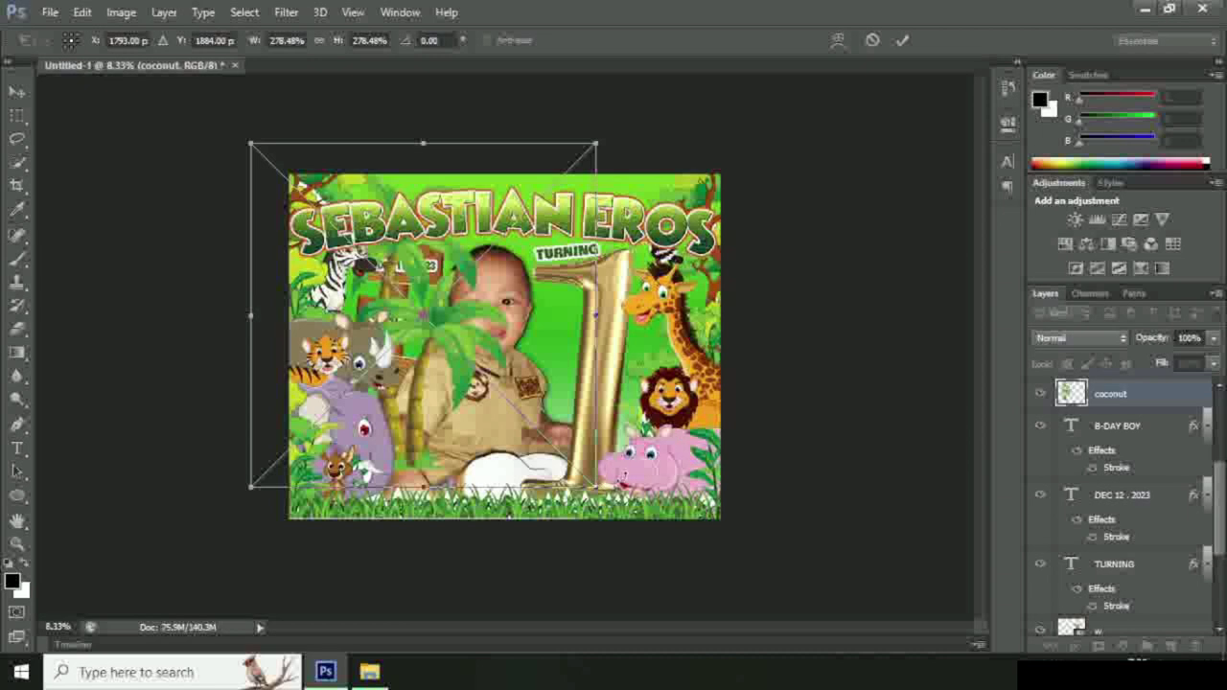
{"action": "left_click", "coordinate": [902, 40]}
{"action": "mouse_move", "coordinate": [1112, 393]}
{"action": "left_mouse_down"}
{"action": "mouse_move", "coordinate": [1164, 509]}
{"action": "mouse_move", "coordinate": [1136, 564]}
{"action": "left_mouse_up"}
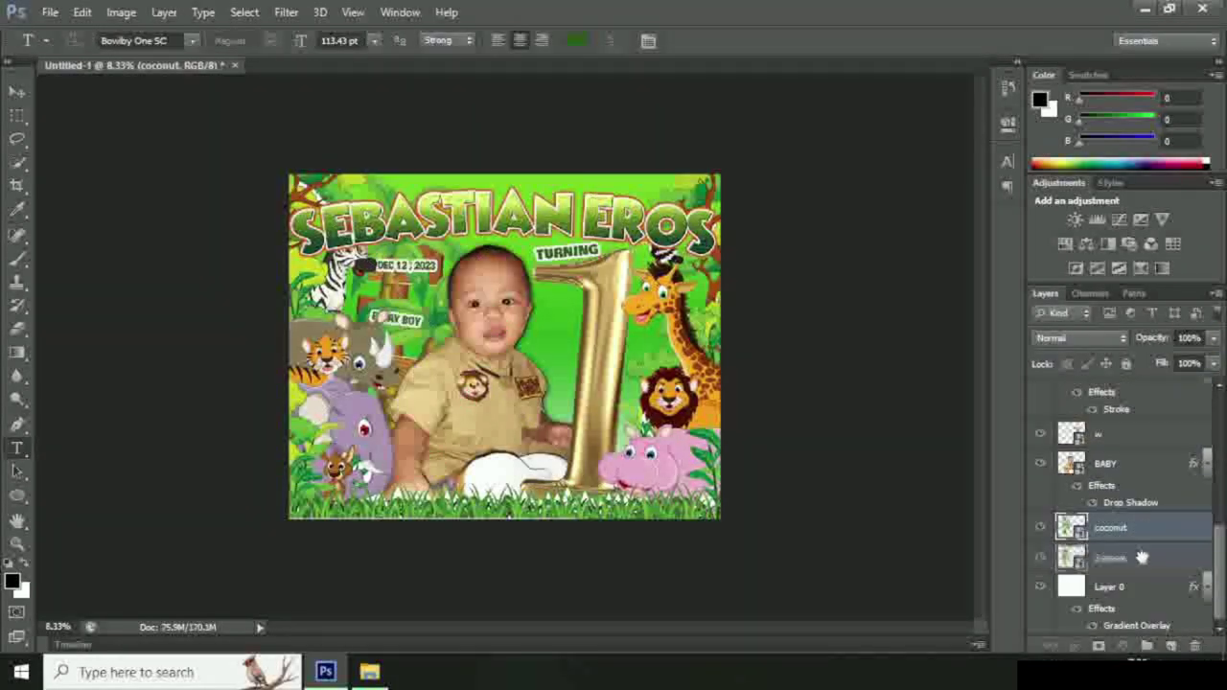
{"action": "left_click", "coordinate": [17, 91]}
Duplicate the palm, flip the copy horizontally on the right, and fine-tune the original's position.
{"action": "key", "text": "ctrl+j"}
{"action": "left_click_drag", "start_coordinate": [429, 384], "coordinate": [565, 395]}
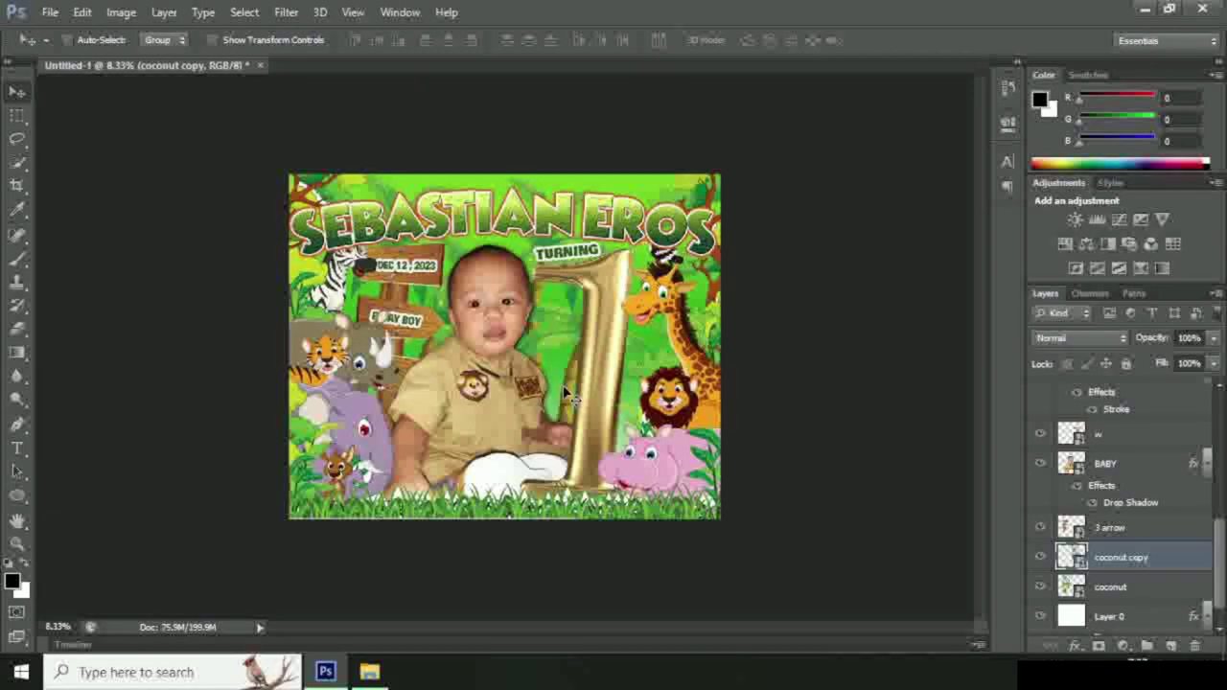
{"action": "key", "text": "ctrl+t"}
{"action": "mouse_move", "coordinate": [745, 318]}
{"action": "left_mouse_down"}
{"action": "mouse_move", "coordinate": [528, 350]}
{"action": "mouse_move", "coordinate": [604, 351]}
{"action": "left_mouse_up"}
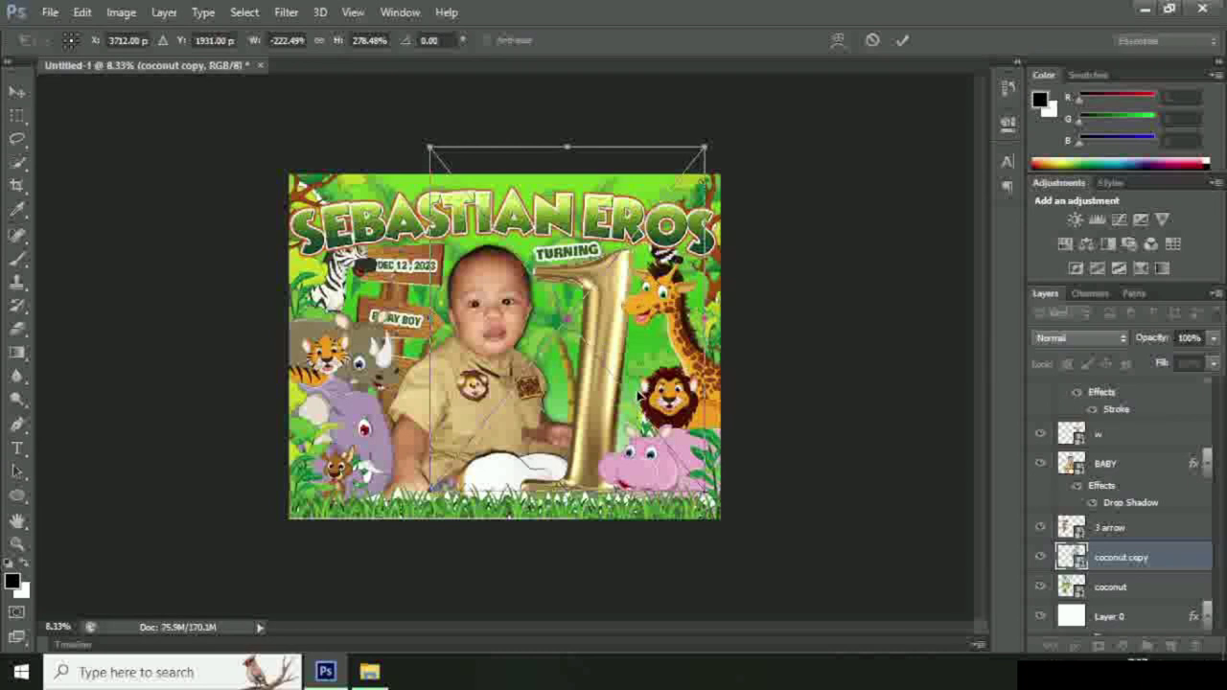
{"action": "left_click", "coordinate": [901, 41]}
{"action": "left_click_drag", "start_coordinate": [465, 321], "coordinate": [470, 326]}
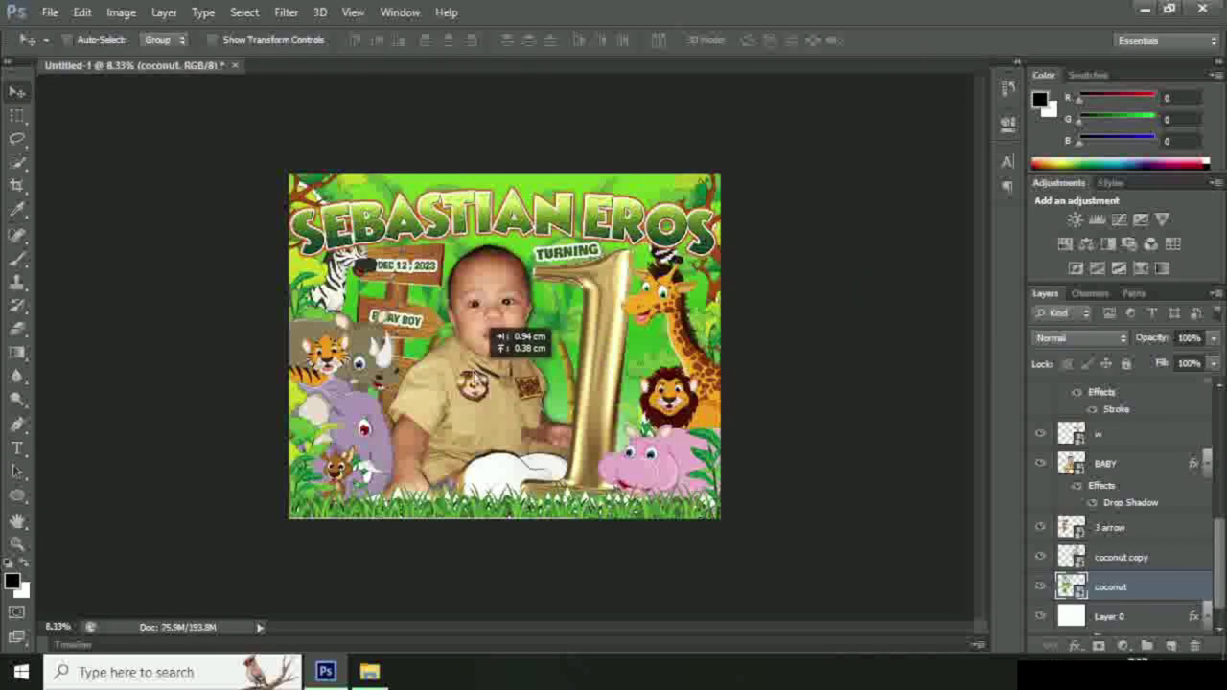
{"action": "left_click_drag", "start_coordinate": [557, 354], "coordinate": [559, 361]}
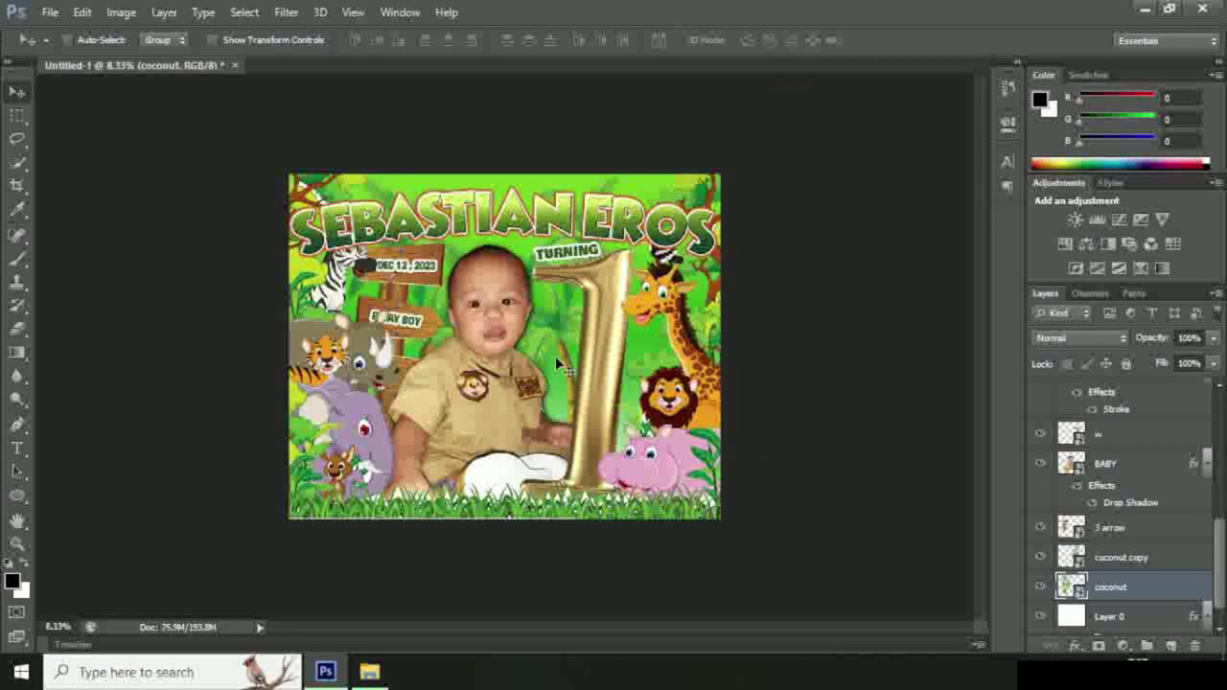
{"action": "left_click_drag", "start_coordinate": [586, 384], "coordinate": [594, 387]}
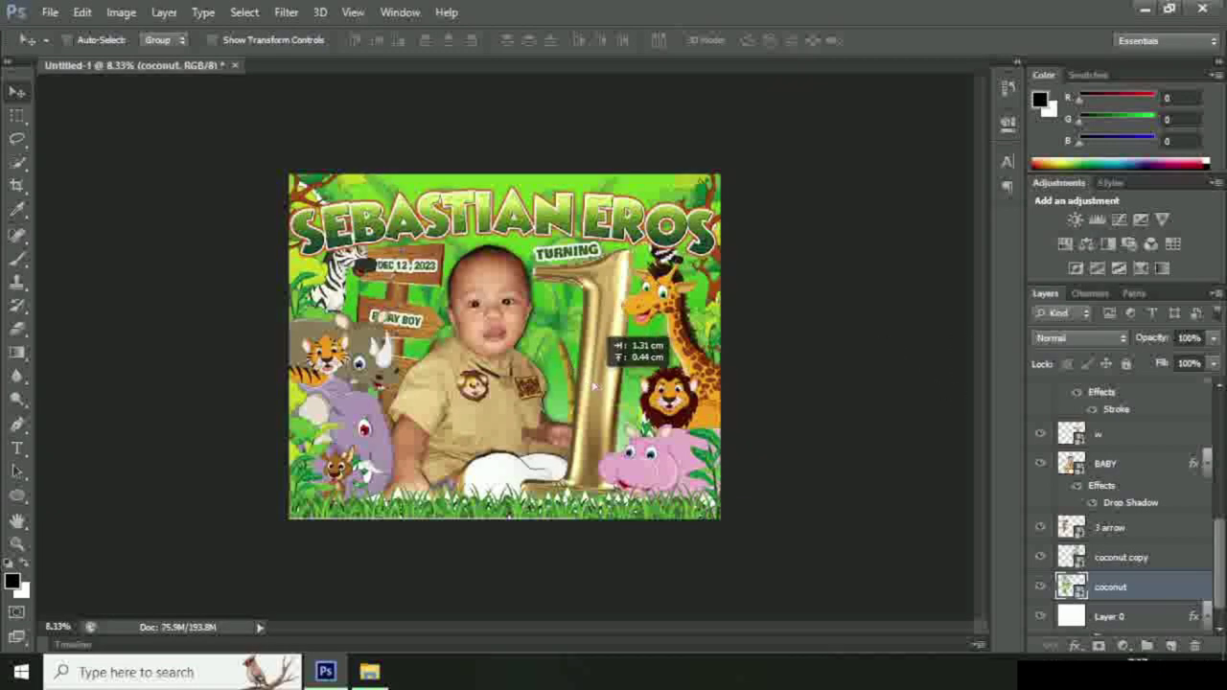
{"action": "scroll", "coordinate": [1136, 508], "scroll_direction": "down", "scroll_amount": 1}
{"action": "left_click", "coordinate": [1130, 436]}
Add a Brightness/Contrast adjustment above BABY with Brightness 20 and adjusted contrast.
{"action": "left_click", "coordinate": [1123, 647]}
{"action": "left_click", "coordinate": [1112, 326]}
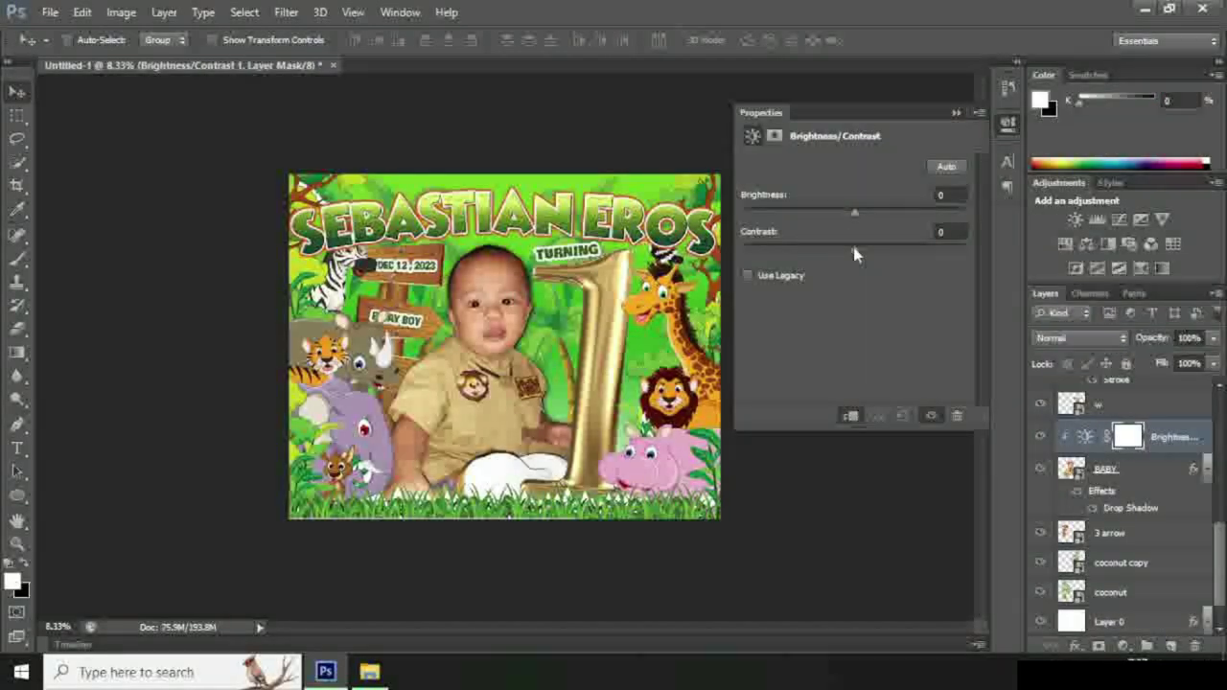
{"action": "left_click_drag", "start_coordinate": [795, 248], "coordinate": [886, 257]}
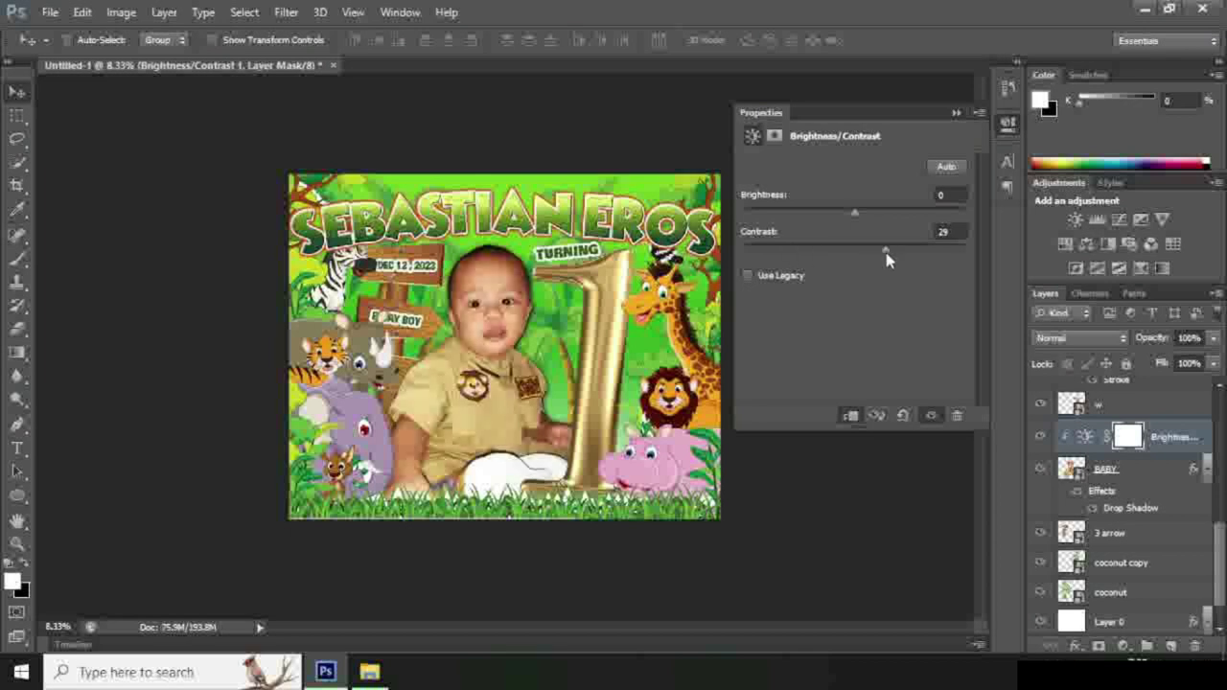
{"action": "mouse_move", "coordinate": [854, 211]}
{"action": "left_mouse_down"}
{"action": "mouse_move", "coordinate": [869, 215]}
{"action": "mouse_move", "coordinate": [840, 250]}
{"action": "mouse_move", "coordinate": [813, 248]}
{"action": "left_mouse_up"}
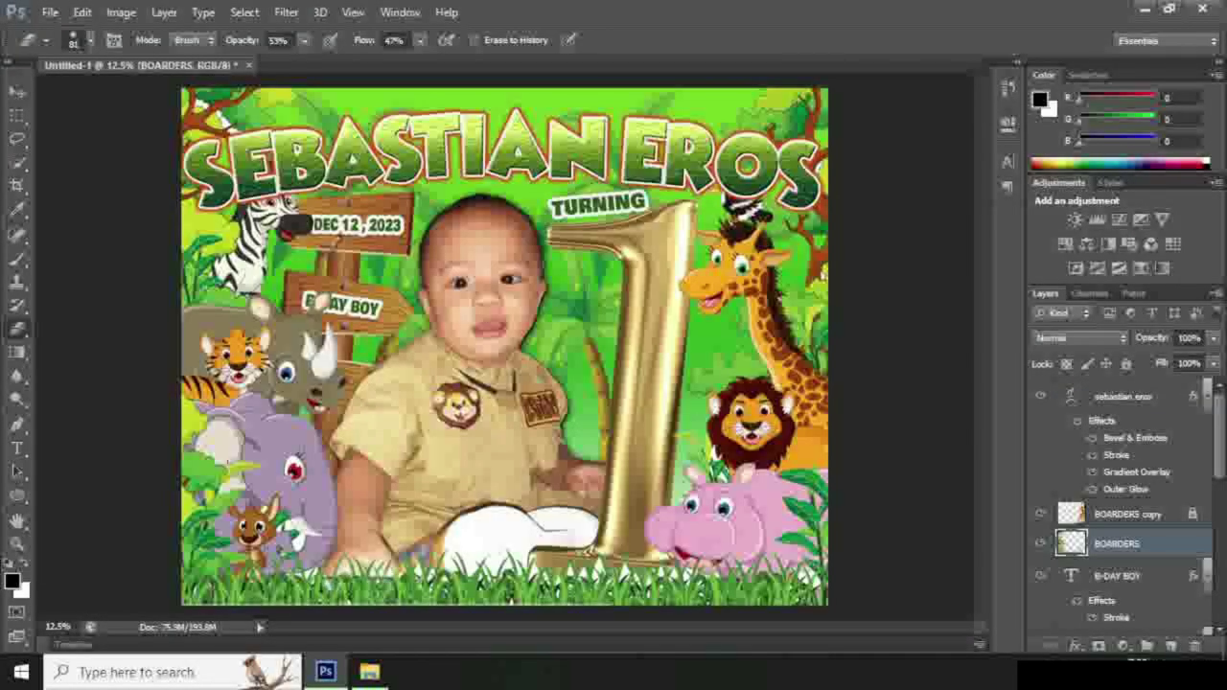
Zoom out to the full layout and nudge the BOARDERS frame layer down slightly.
{"action": "key", "text": "x"}
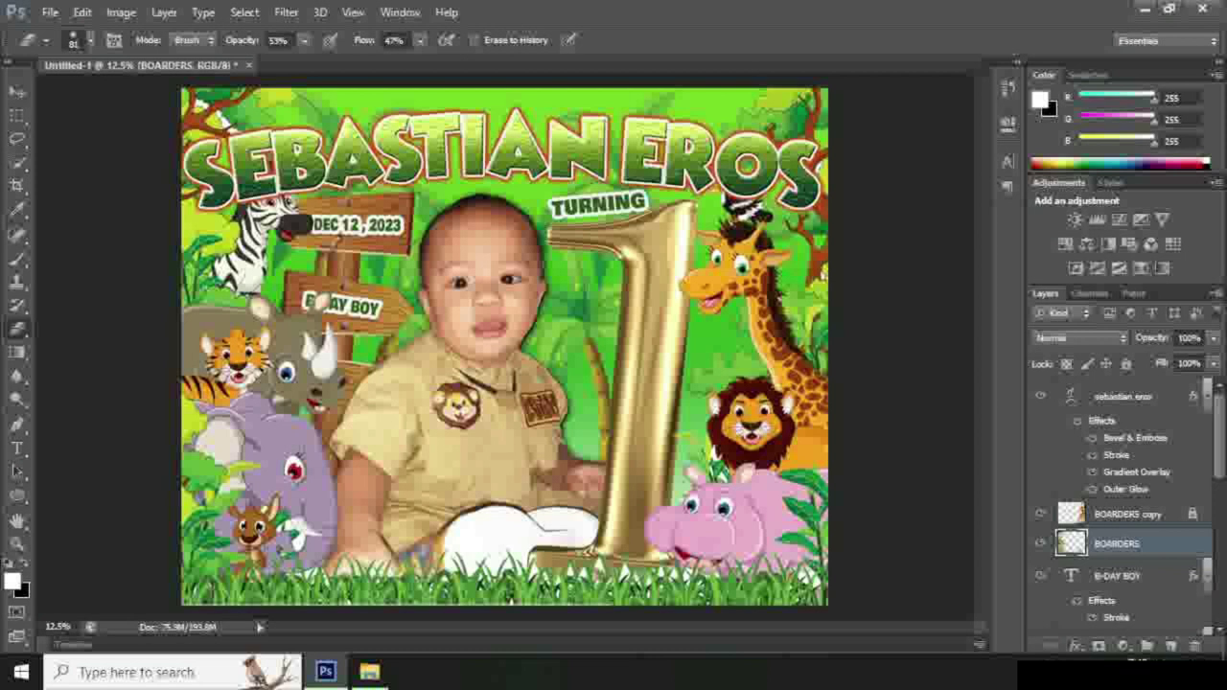
{"action": "key", "text": "ctrl+minus"}
{"action": "left_click", "coordinate": [1116, 514]}
{"action": "left_click", "coordinate": [1117, 544]}
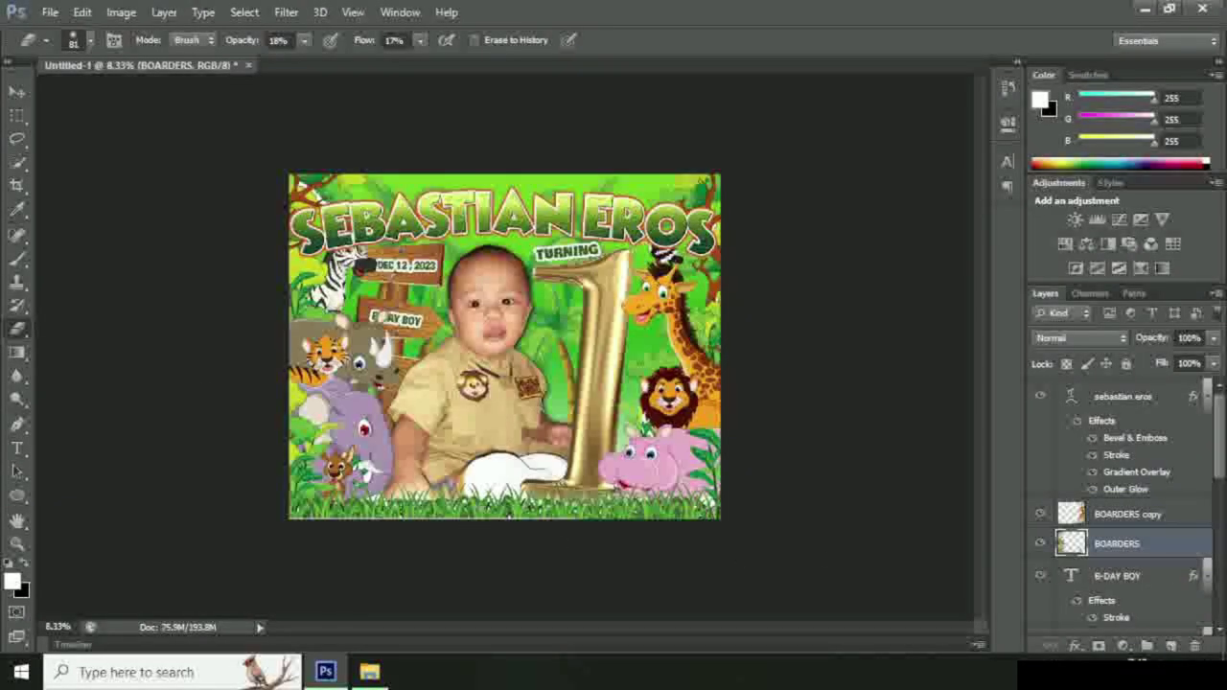
{"action": "key", "text": "v"}
{"action": "left_click_drag", "start_coordinate": [388, 512], "coordinate": [388, 518]}
Save the tarpaulin as a JPEG named 'one safari theme' in BIRTHDAY LAYOUT with default JPEG options.
{"action": "left_click", "coordinate": [38, 12]}
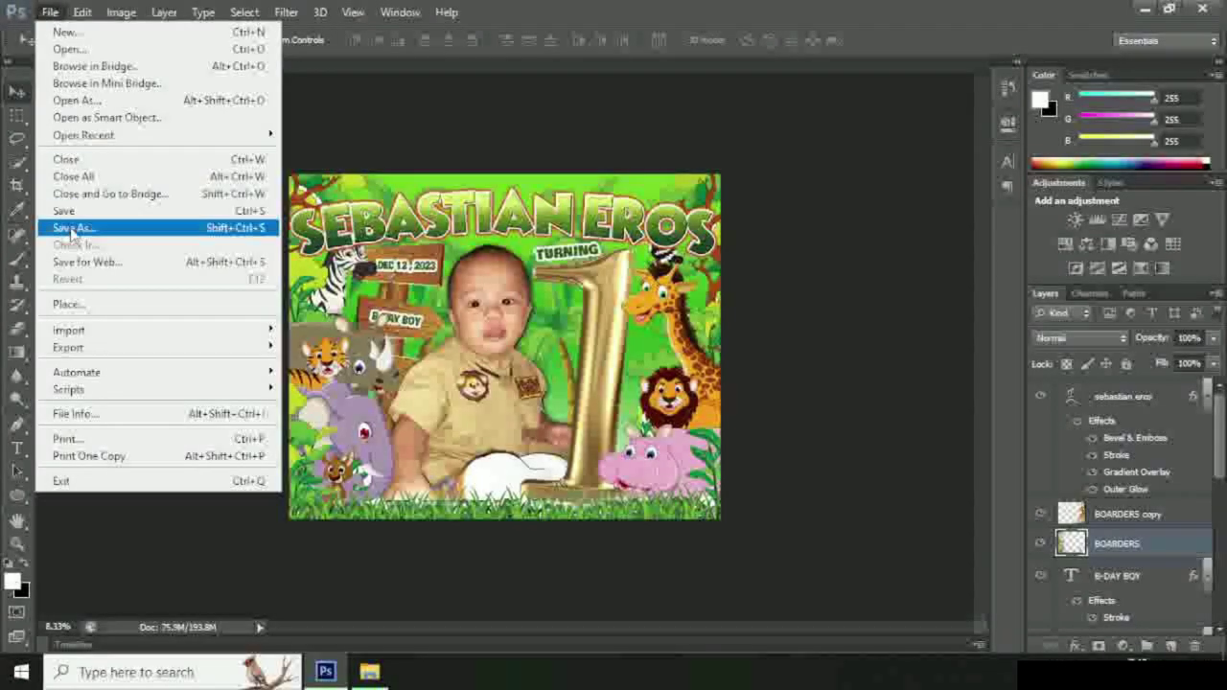
{"action": "left_click", "coordinate": [59, 228]}
{"action": "left_click", "coordinate": [672, 359]}
{"action": "left_click", "coordinate": [721, 525]}
{"action": "left_click", "coordinate": [632, 337]}
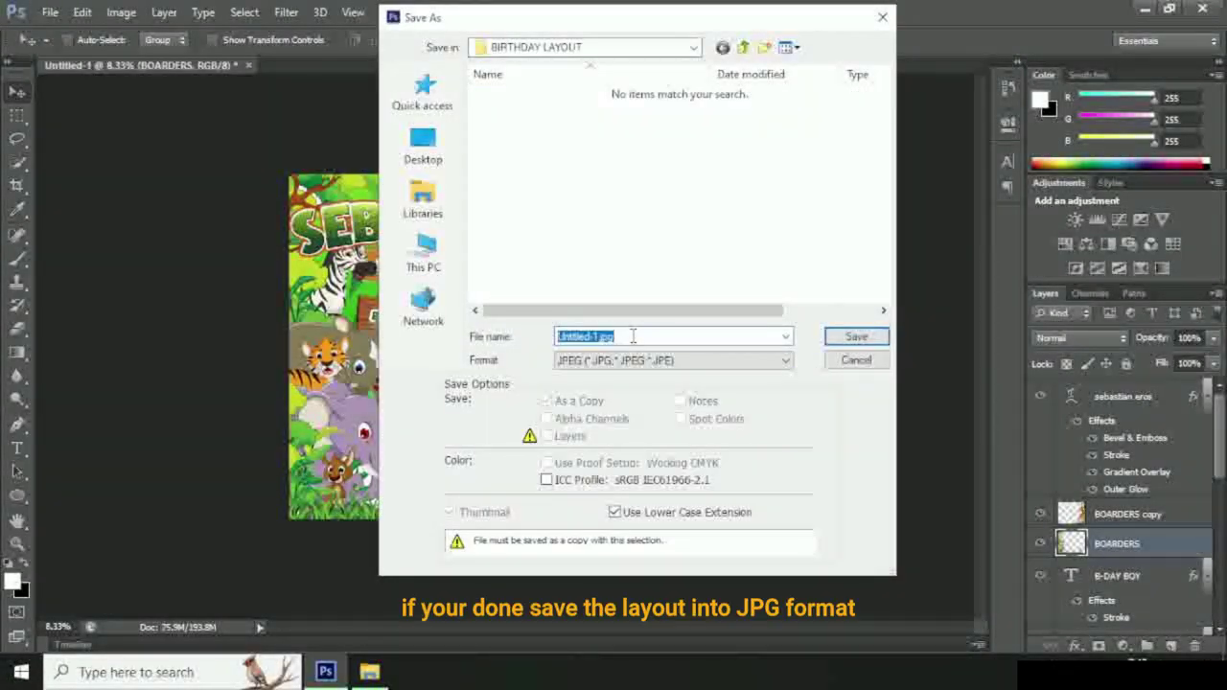
{"action": "type", "text": "bastian eros"}
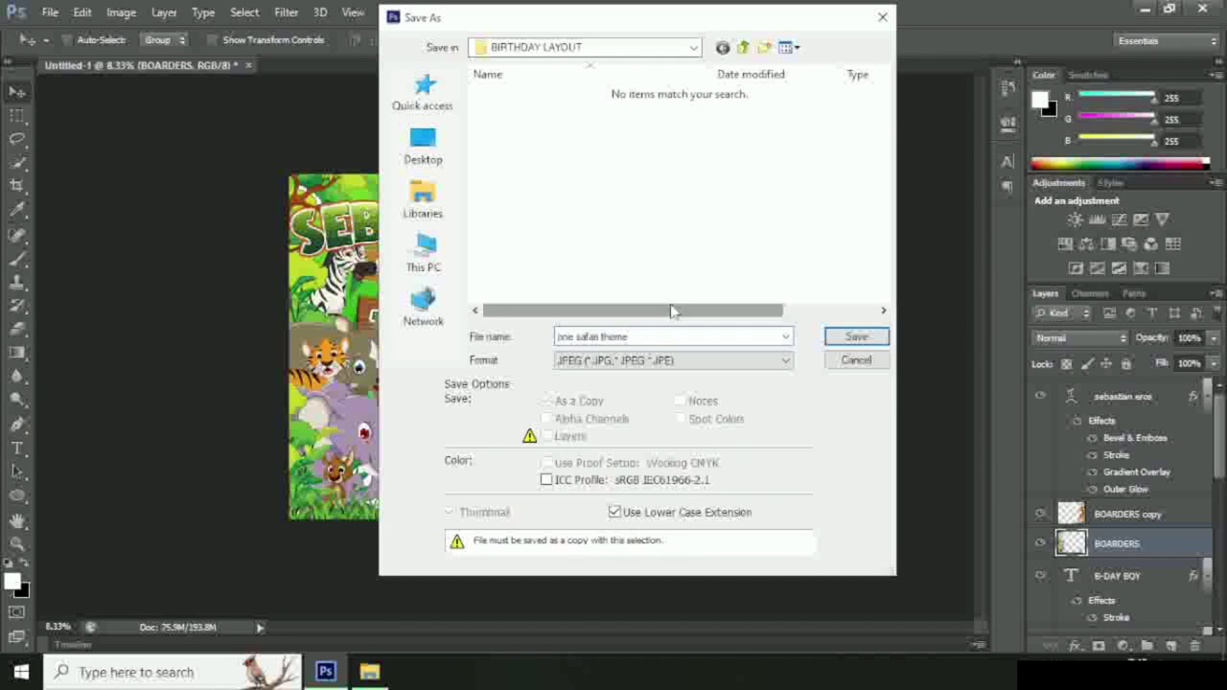
{"action": "key", "text": "Return"}
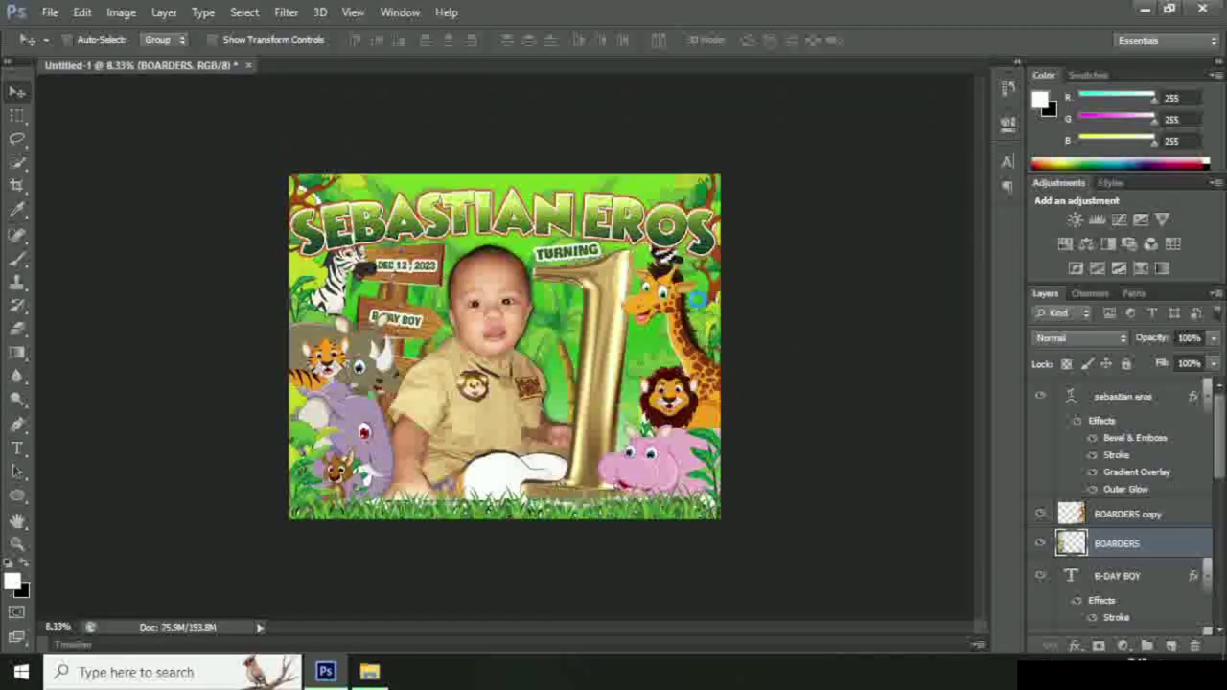
{"action": "key", "text": "Return"}
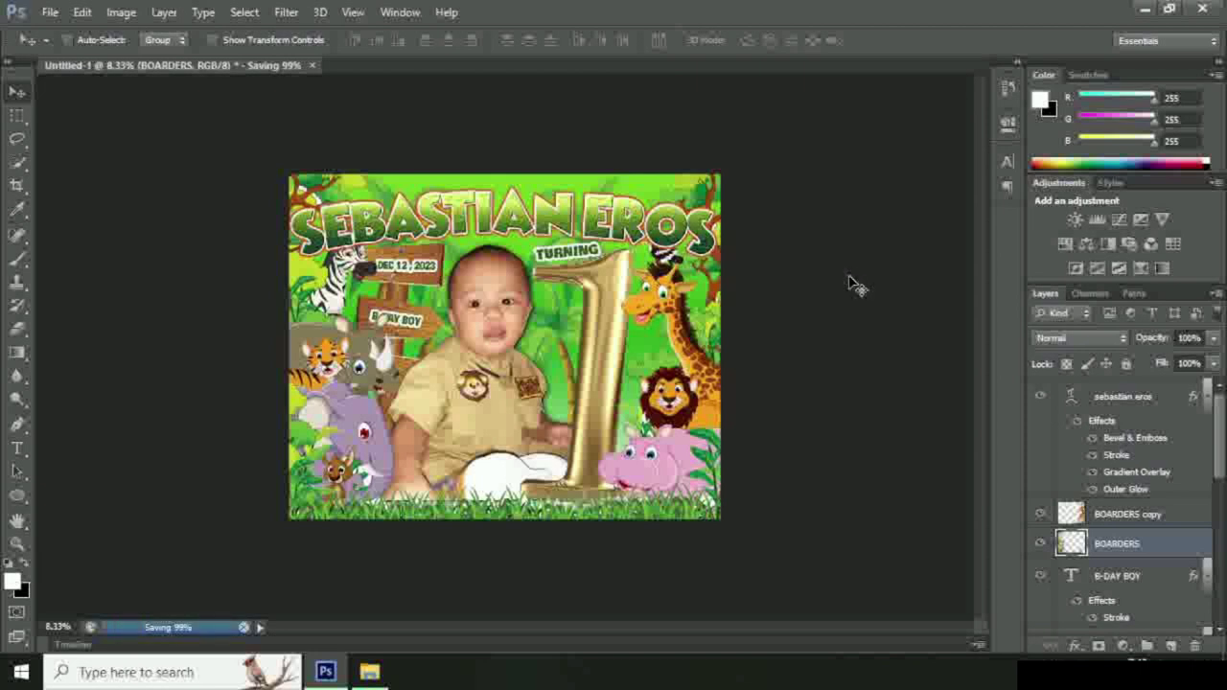
{"action": "left_click", "coordinate": [1014, 671]}
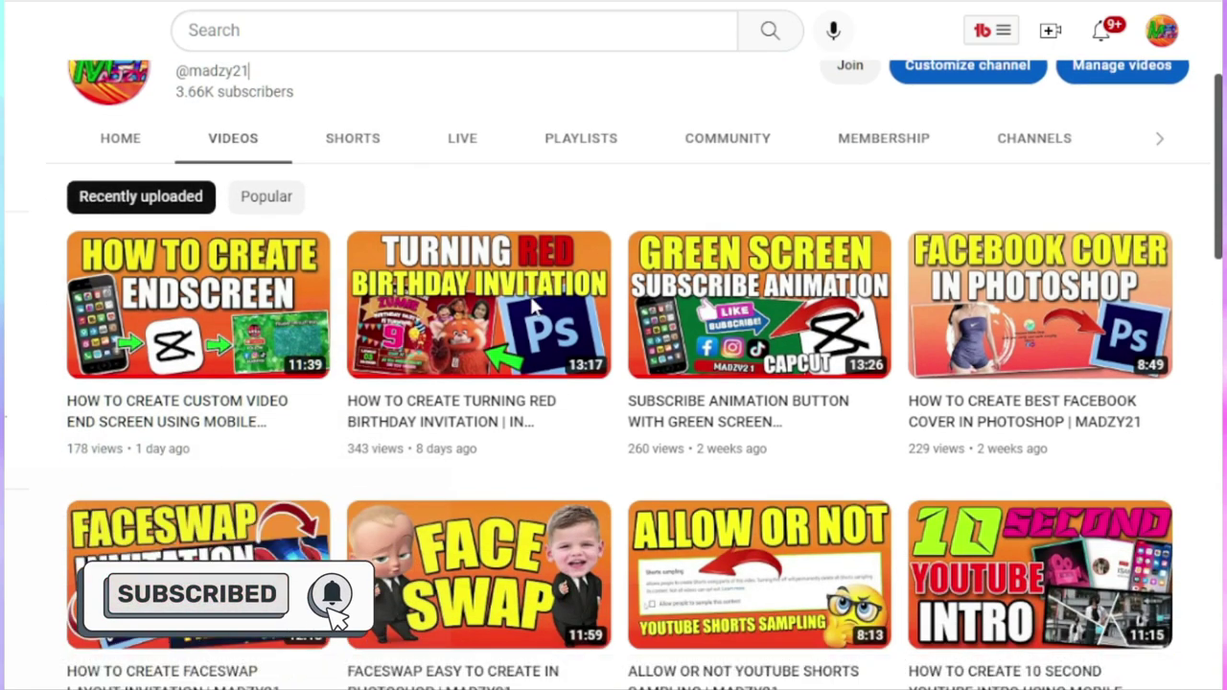
{"action": "scroll", "coordinate": [534, 307], "scroll_direction": "down", "scroll_amount": 5}
{"action": "scroll", "coordinate": [534, 307], "scroll_direction": "down", "scroll_amount": 3}
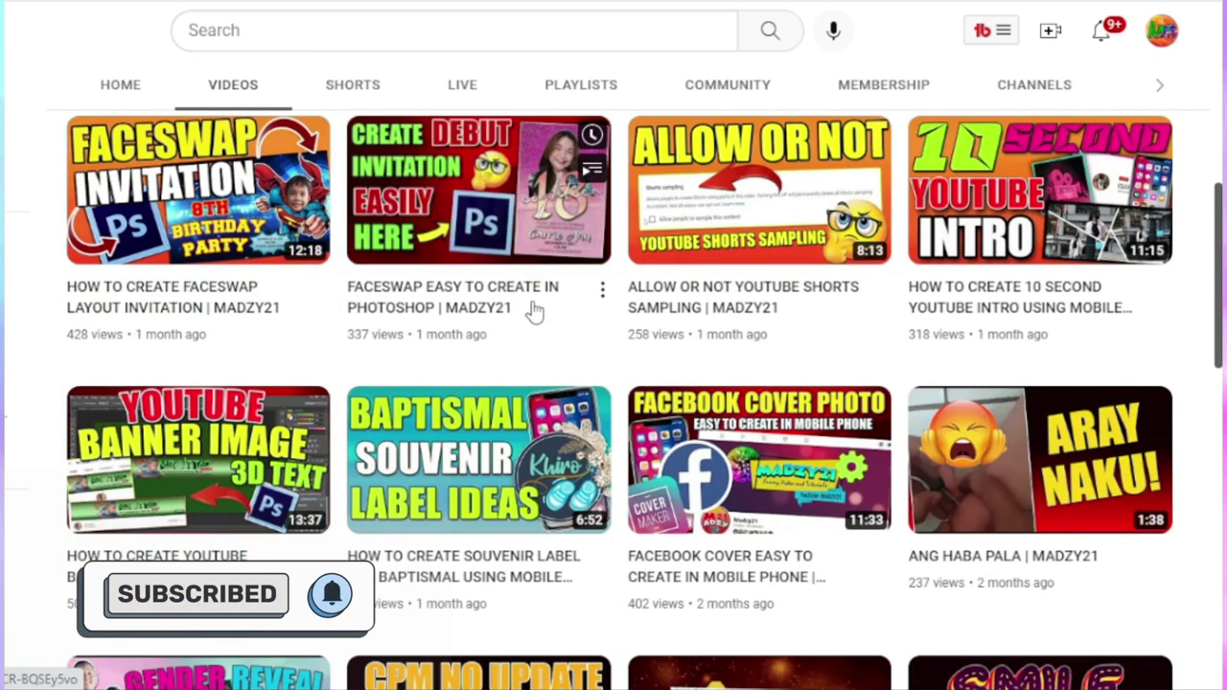
{"action": "scroll", "coordinate": [533, 309], "scroll_direction": "down", "scroll_amount": 3}
{"action": "scroll", "coordinate": [534, 309], "scroll_direction": "down", "scroll_amount": 2}
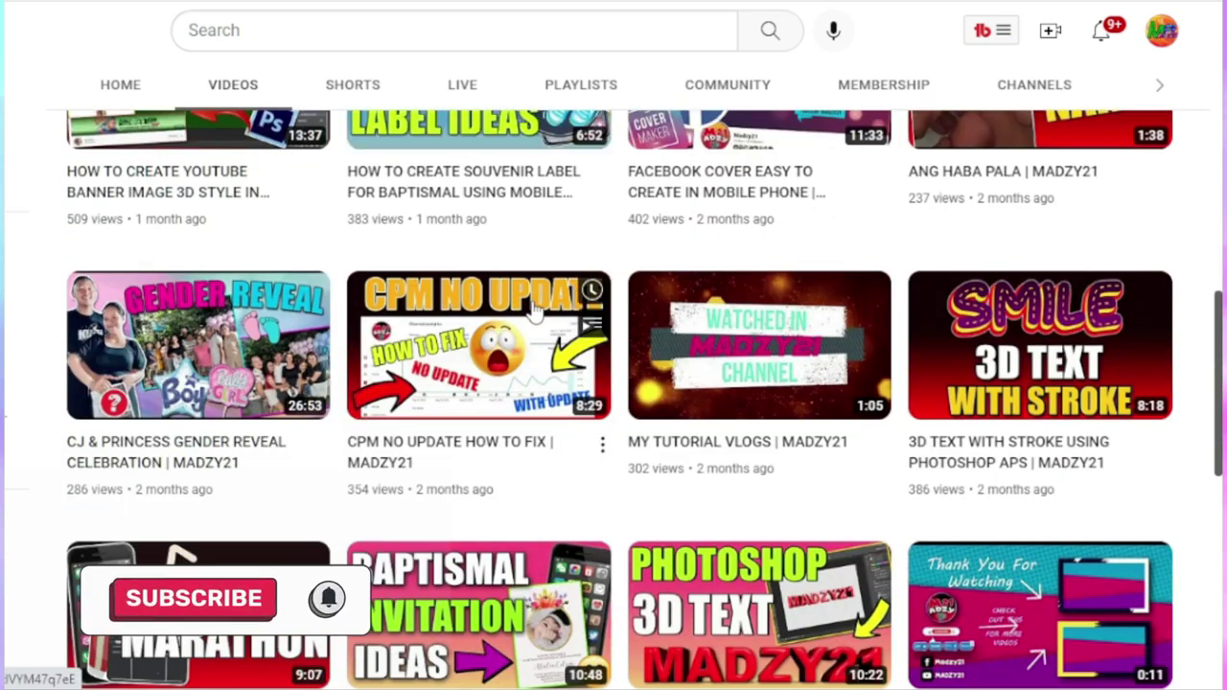
{"action": "scroll", "coordinate": [534, 309], "scroll_direction": "down", "scroll_amount": 1}
{"action": "scroll", "coordinate": [1220, 290], "scroll_direction": "up", "scroll_amount": 1}
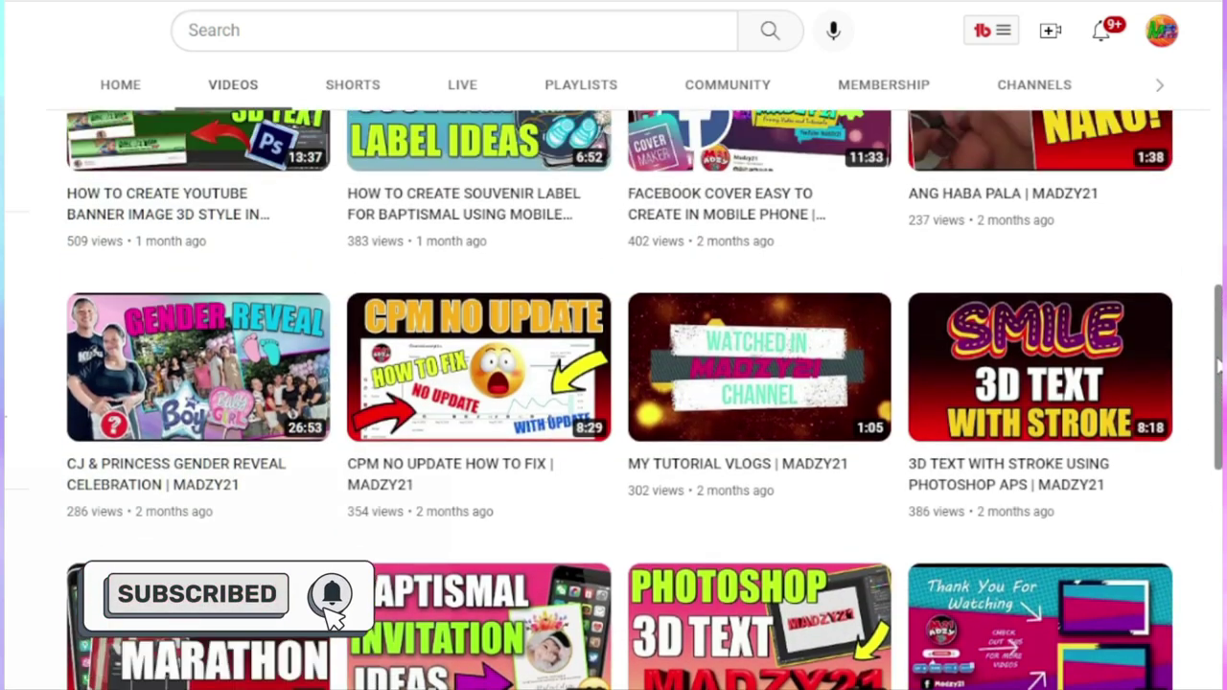
{"action": "scroll", "coordinate": [1219, 290], "scroll_direction": "up", "scroll_amount": 2}
{"action": "scroll", "coordinate": [1219, 291], "scroll_direction": "up", "scroll_amount": 1}
{"action": "scroll", "coordinate": [1219, 290], "scroll_direction": "up", "scroll_amount": 2}
{"action": "scroll", "coordinate": [1220, 290], "scroll_direction": "up", "scroll_amount": 2}
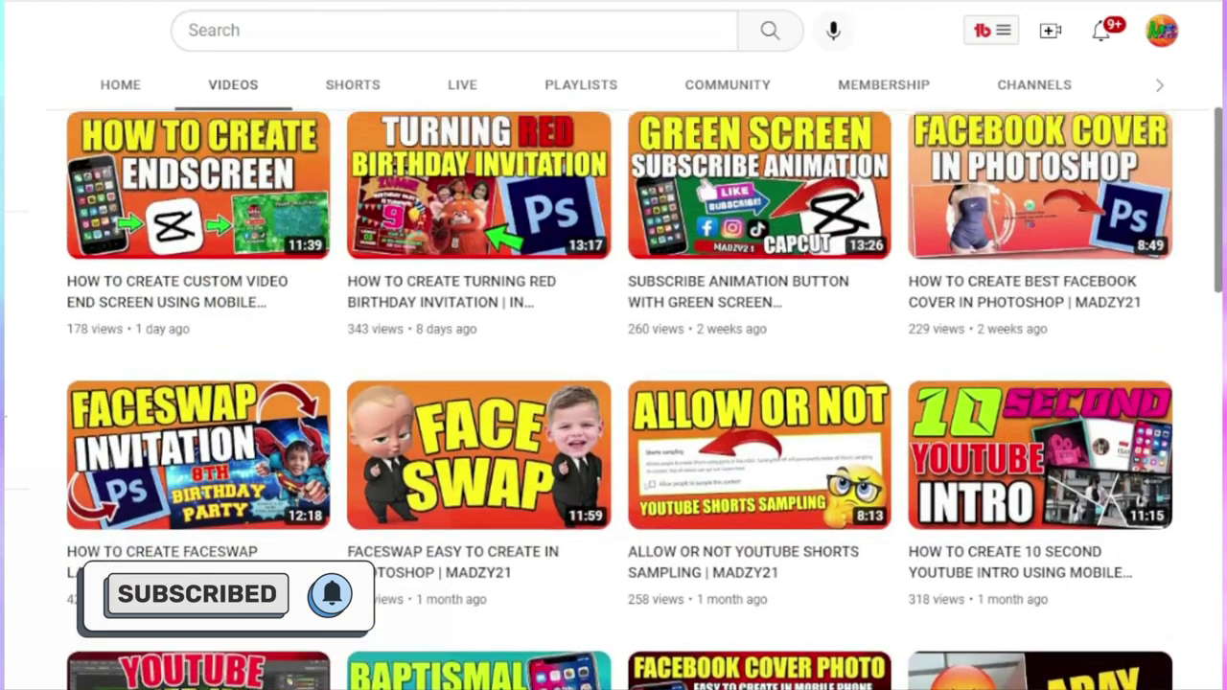
{"action": "scroll", "coordinate": [1220, 290], "scroll_direction": "up", "scroll_amount": 2}
{"action": "scroll", "coordinate": [614, 383], "scroll_direction": "up", "scroll_amount": 2}
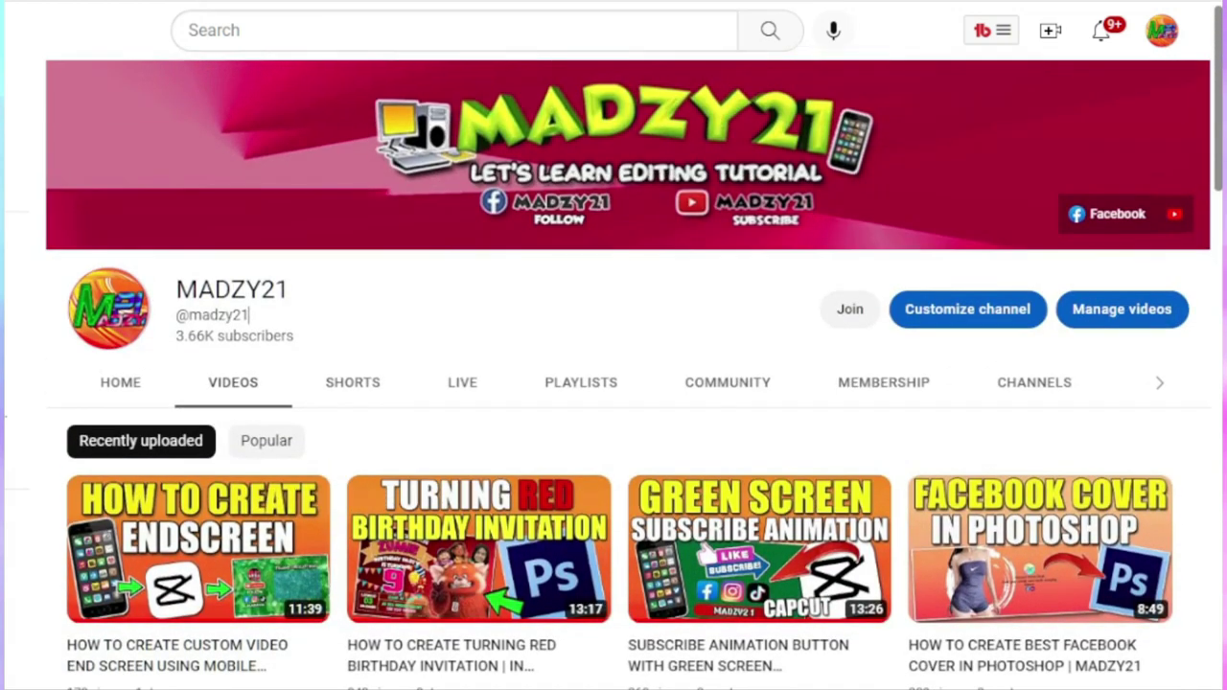